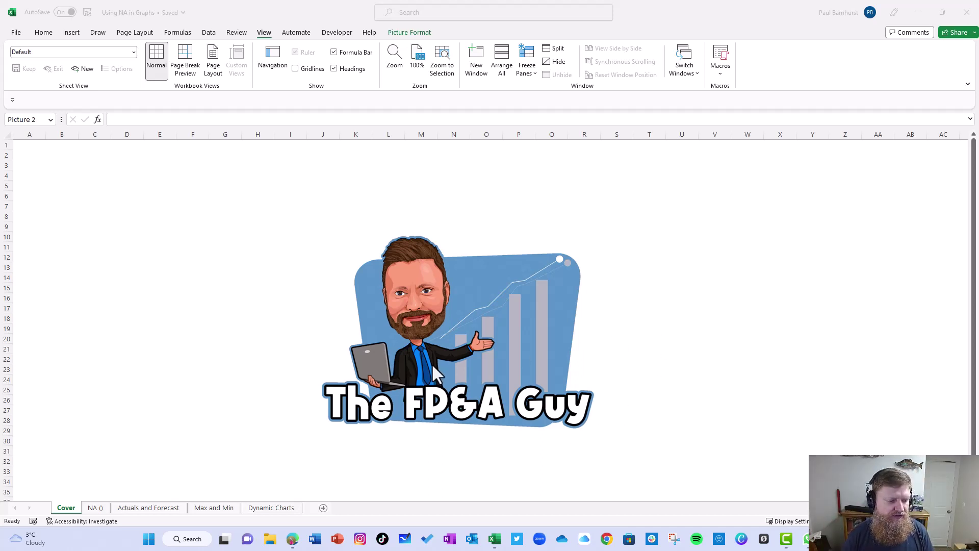
- Review the Actuals and Forecast line chart and the Max and Min sales chart
{"action": "left_click", "coordinate": [156, 508]}
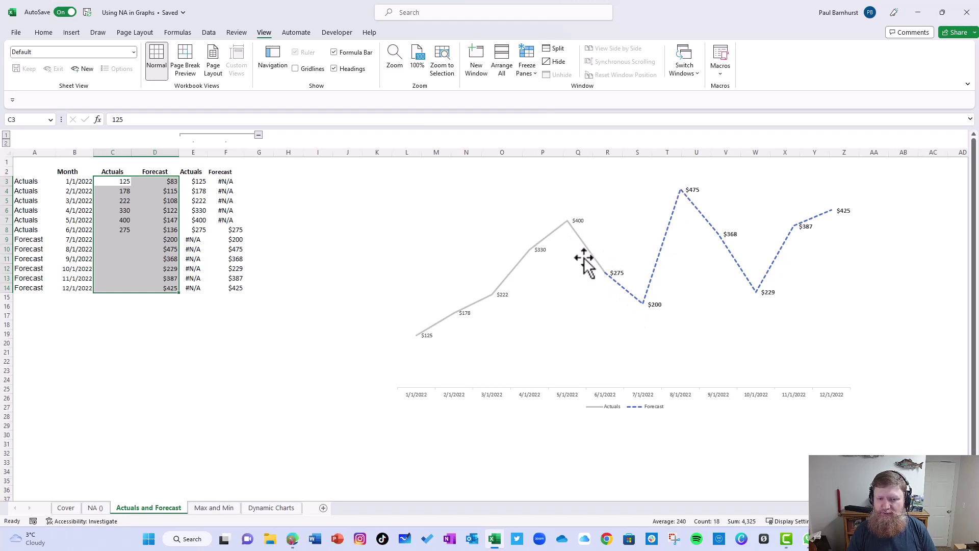
{"action": "mouse_move", "coordinate": [512, 271]}
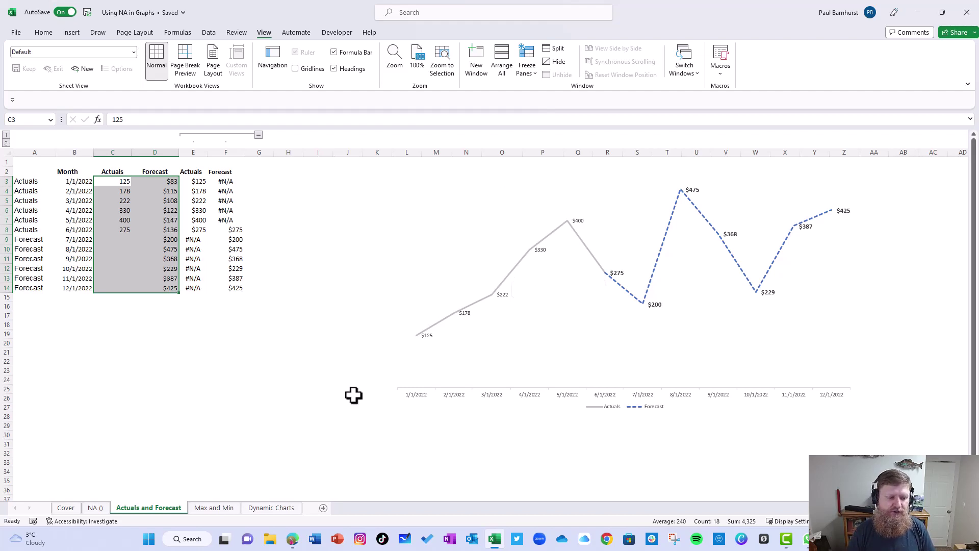
{"action": "left_click", "coordinate": [223, 507]}
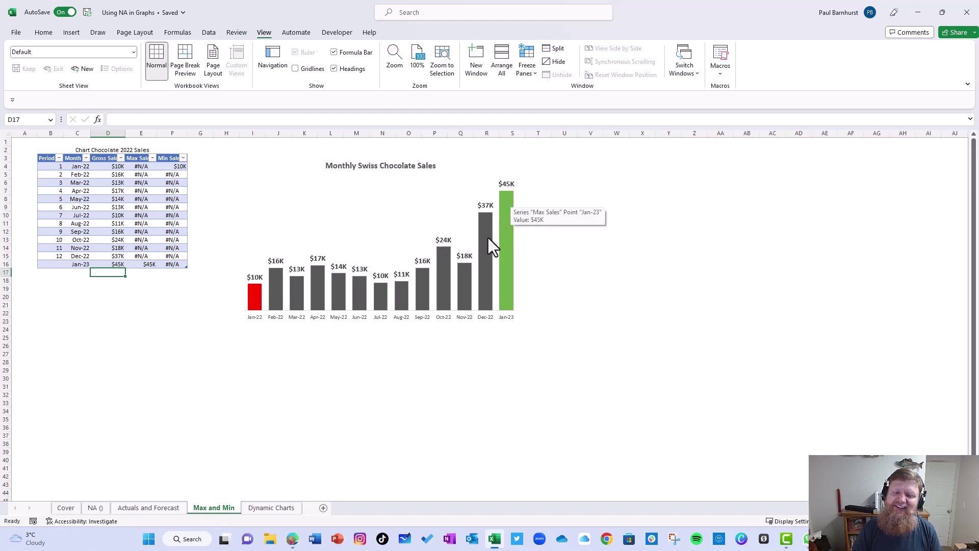
{"action": "mouse_move", "coordinate": [444, 286]}
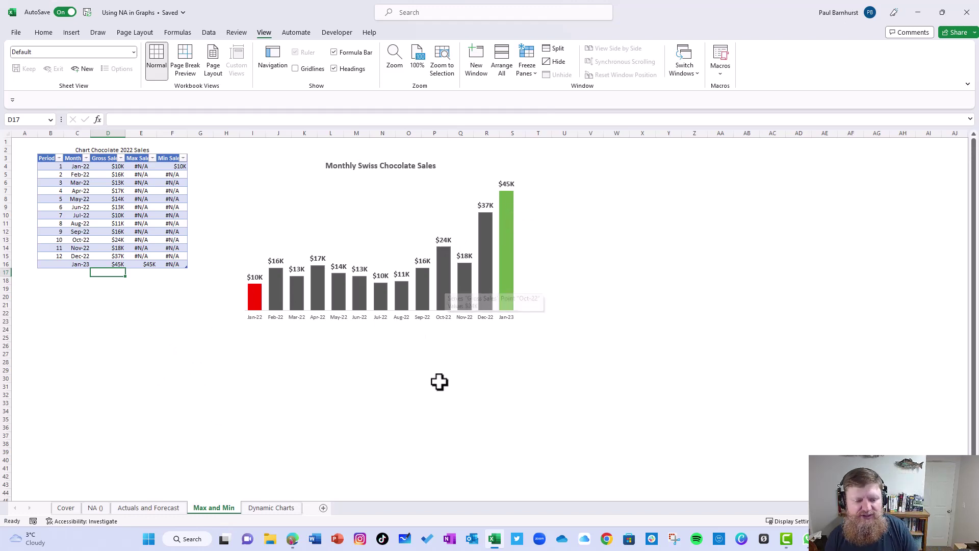
- On the Dynamic Charts sheet, untick COGS, Gross Profit and Customers in the comparison chart
{"action": "left_click", "coordinate": [289, 508]}
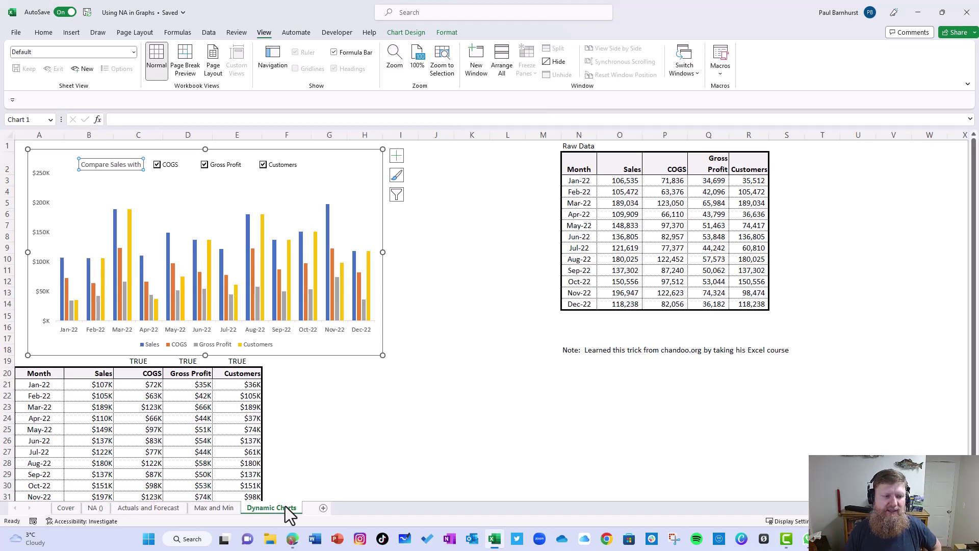
{"action": "left_click", "coordinate": [158, 167]}
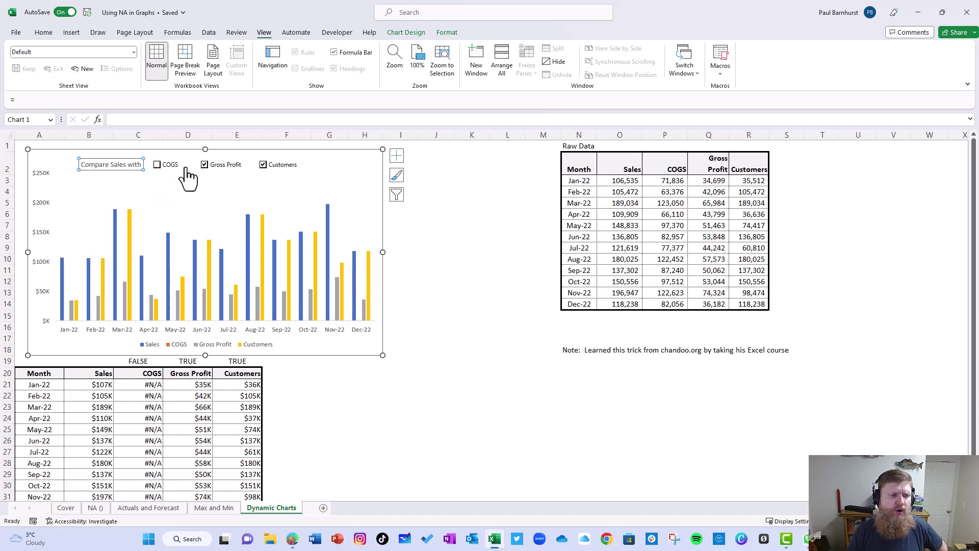
{"action": "left_click", "coordinate": [205, 167]}
{"action": "left_click", "coordinate": [263, 165]}
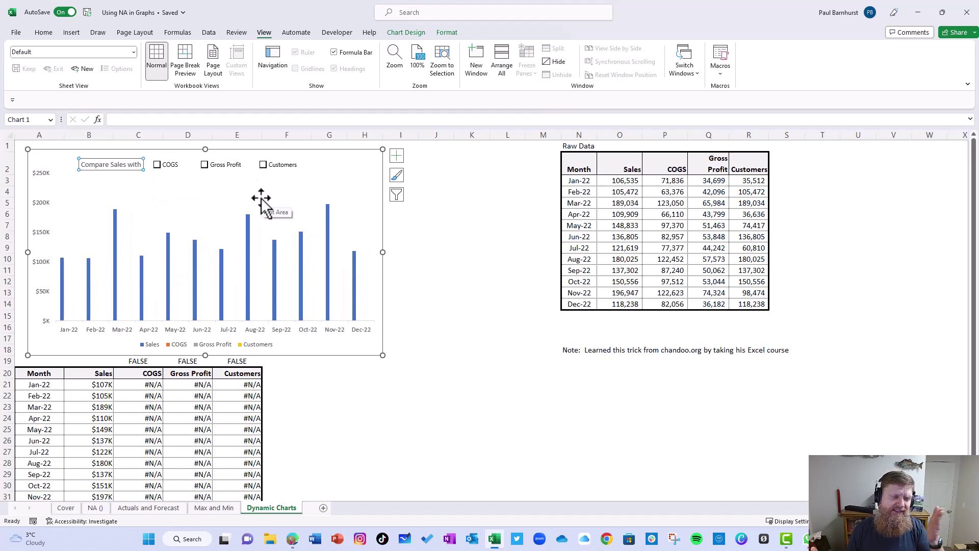
- Toggle COGS, Customers and Gross Profit back on and off, ending with only Sales shown
{"action": "left_click", "coordinate": [158, 166]}
{"action": "left_click", "coordinate": [157, 165]}
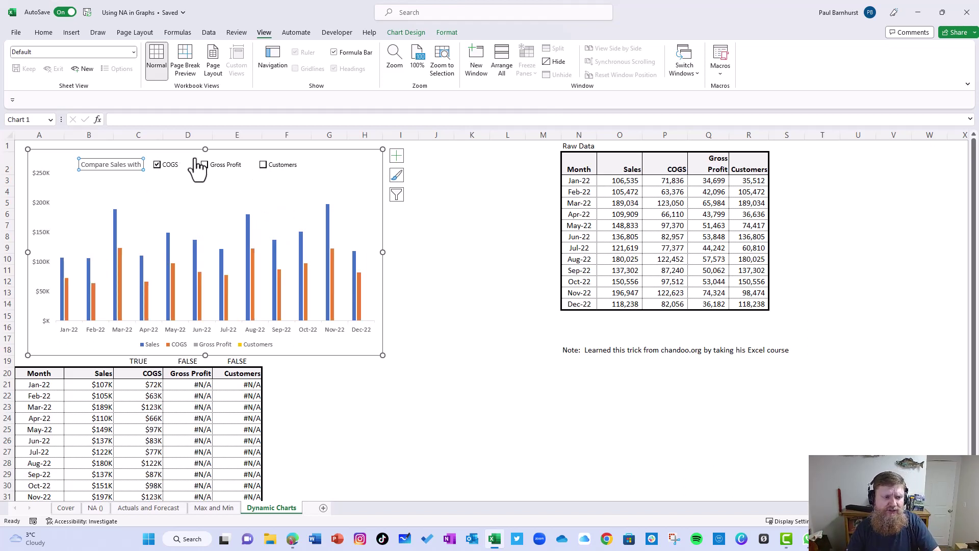
{"action": "left_click", "coordinate": [263, 166]}
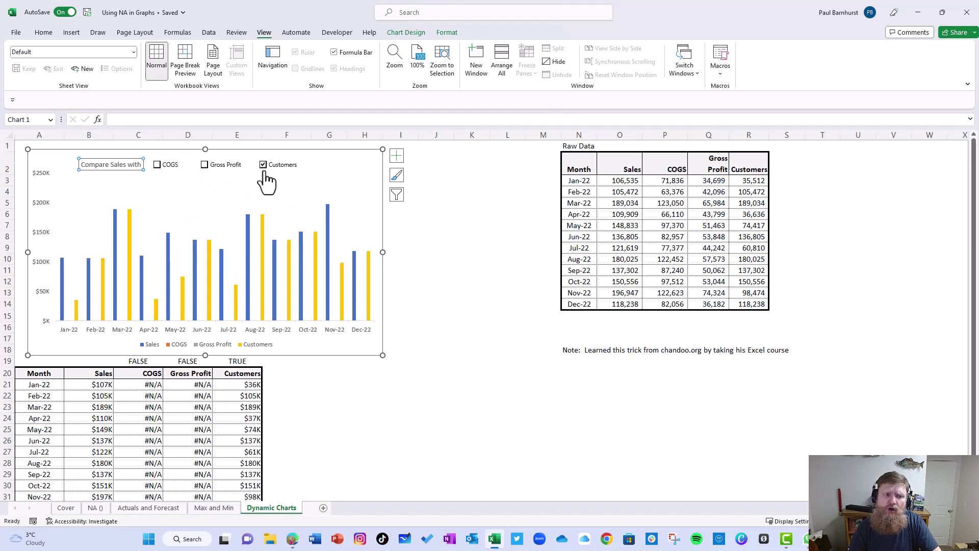
{"action": "left_click", "coordinate": [205, 166]}
{"action": "left_click", "coordinate": [205, 166]}
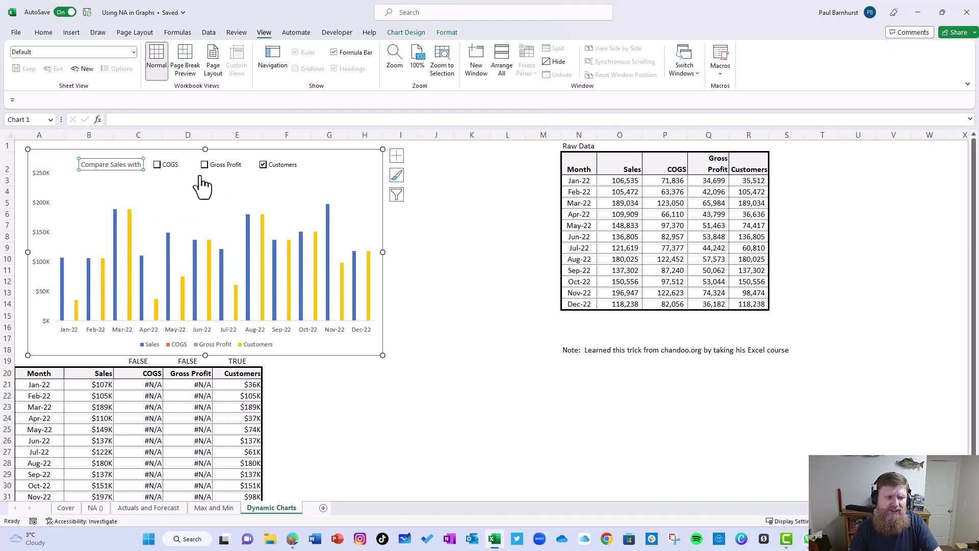
{"action": "left_click", "coordinate": [157, 168]}
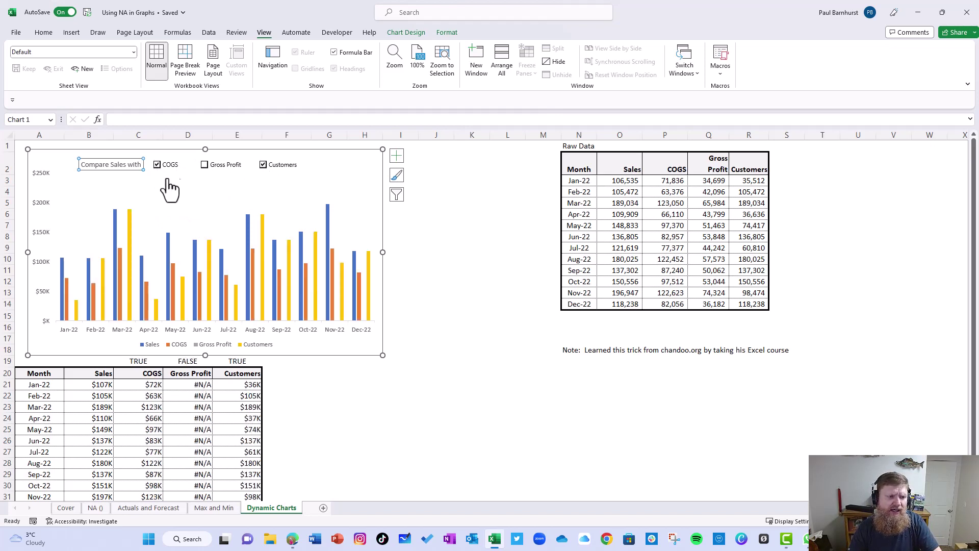
{"action": "left_click", "coordinate": [196, 169]}
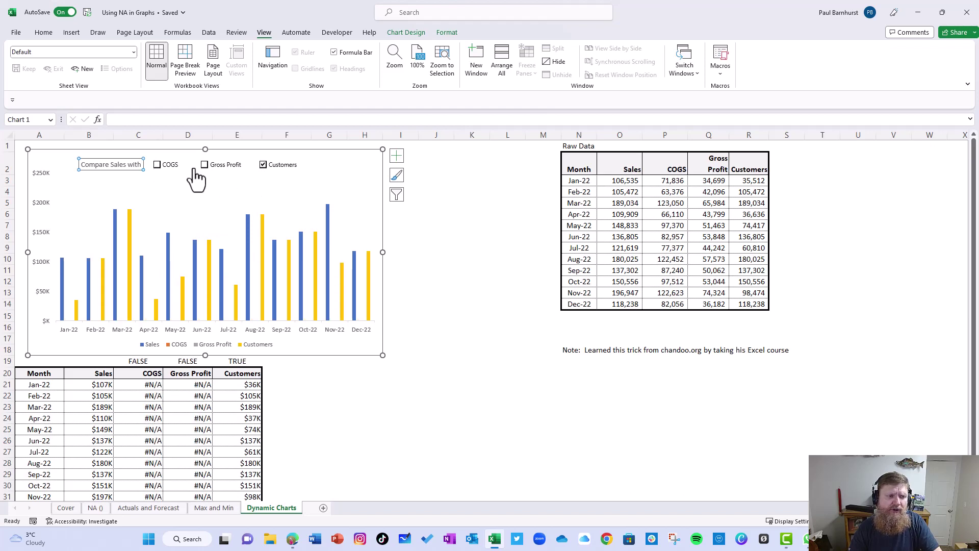
{"action": "left_click", "coordinate": [263, 166]}
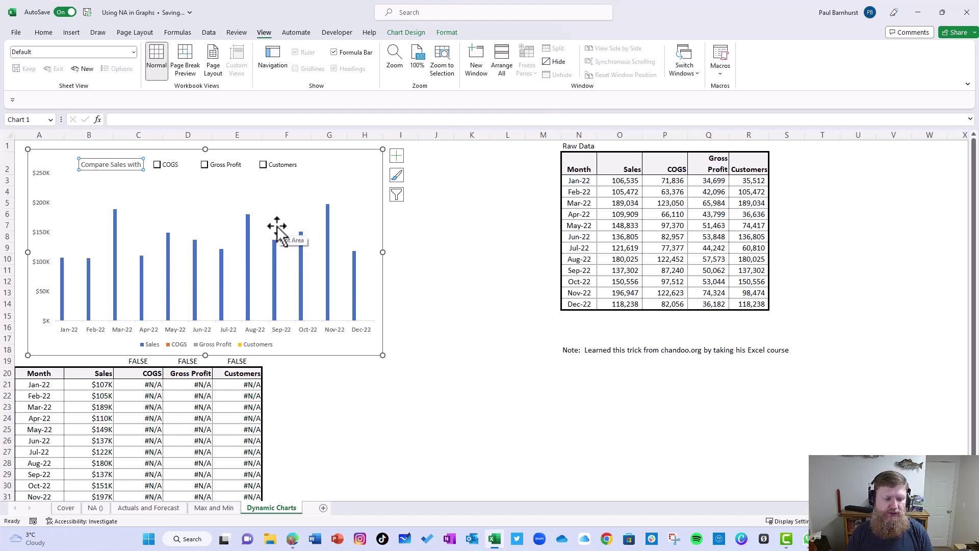
- Inspect the actuals-versus-forecast line chart on the Actuals and Forecast sheet
{"action": "left_click", "coordinate": [165, 511]}
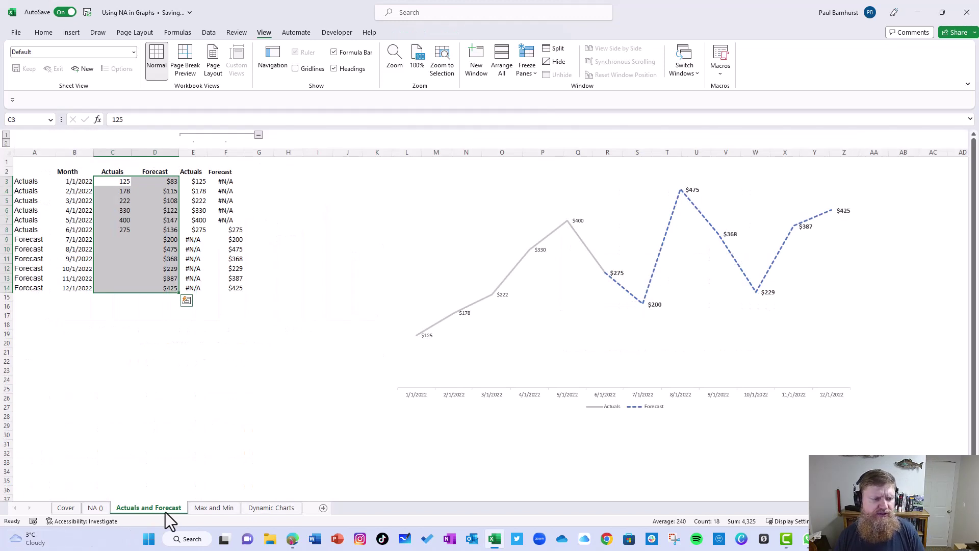
{"action": "left_click", "coordinate": [487, 338]}
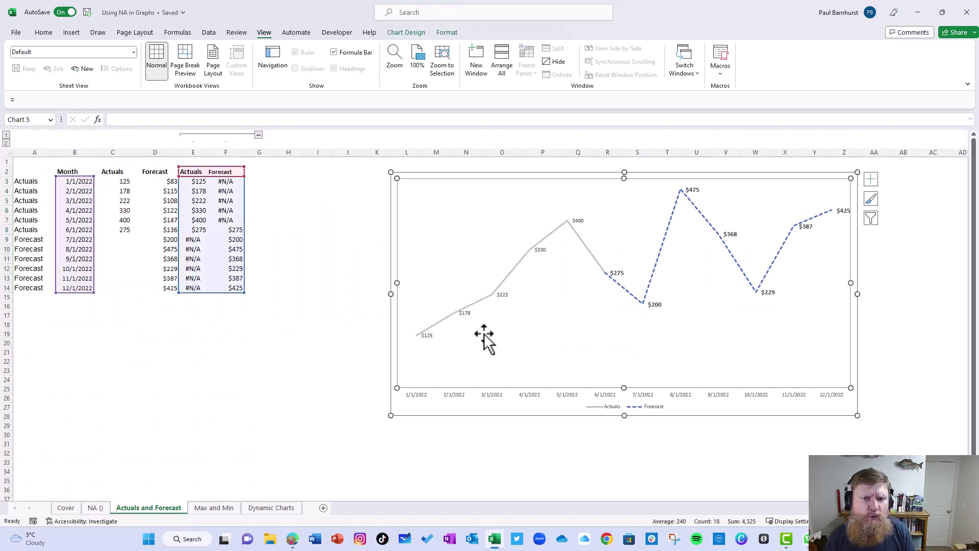
{"action": "left_click", "coordinate": [219, 380]}
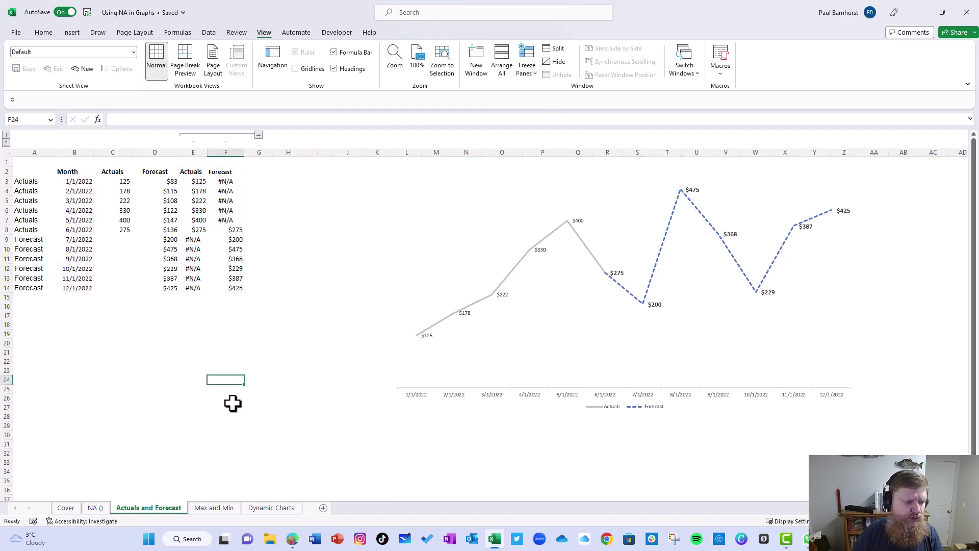
- On the NA () sheet, enter =NA() in E3, then clear E3 again
{"action": "left_click", "coordinate": [86, 510]}
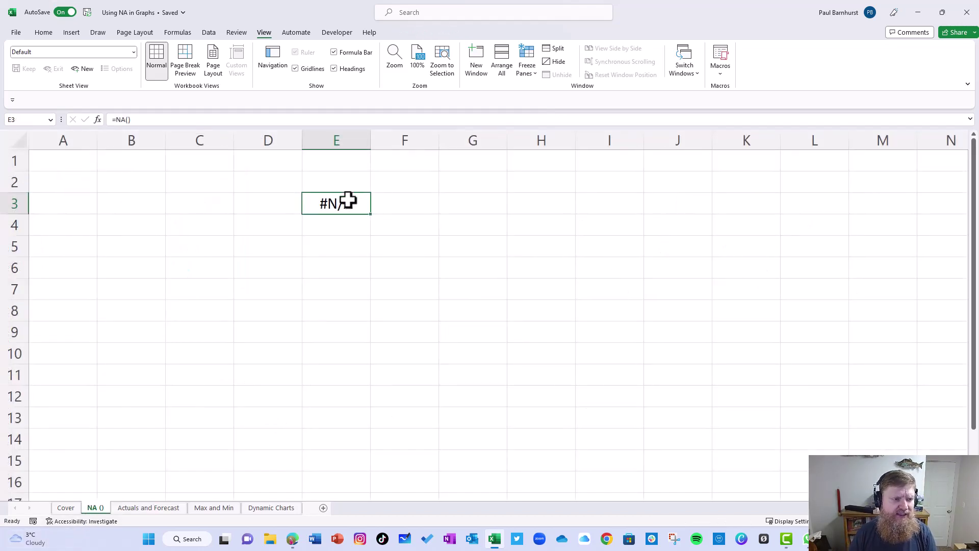
{"action": "type", "text": "="}
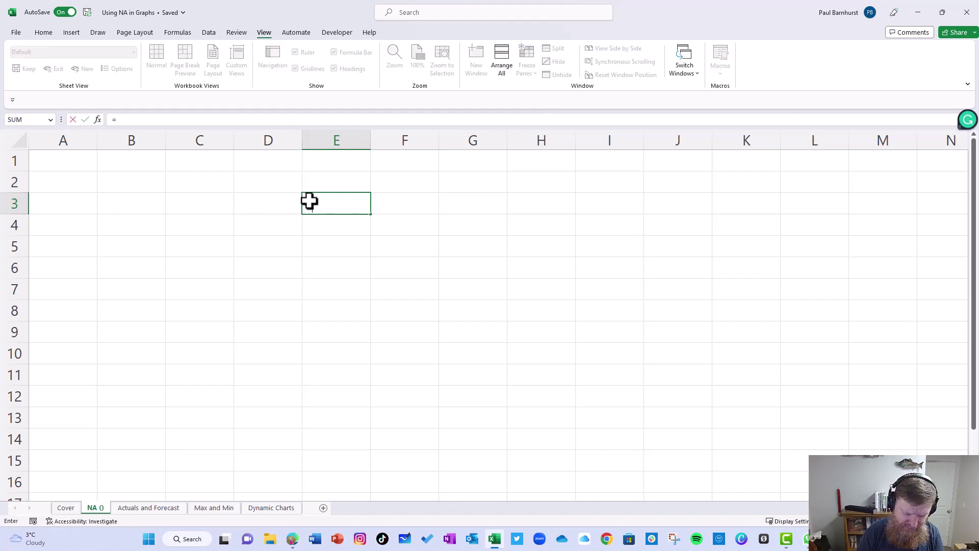
{"action": "type", "text": "NA()"}
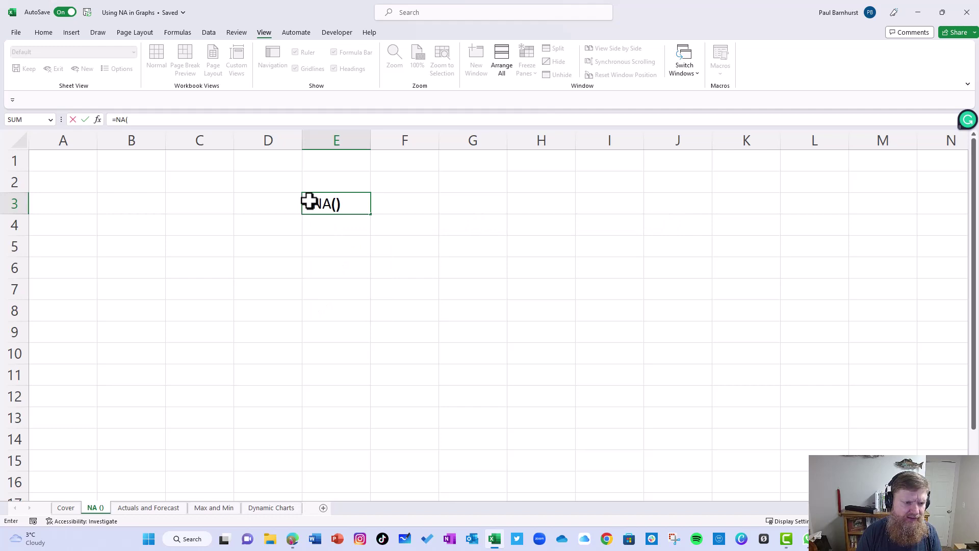
{"action": "key", "text": "Return"}
{"action": "left_click", "coordinate": [309, 201]}
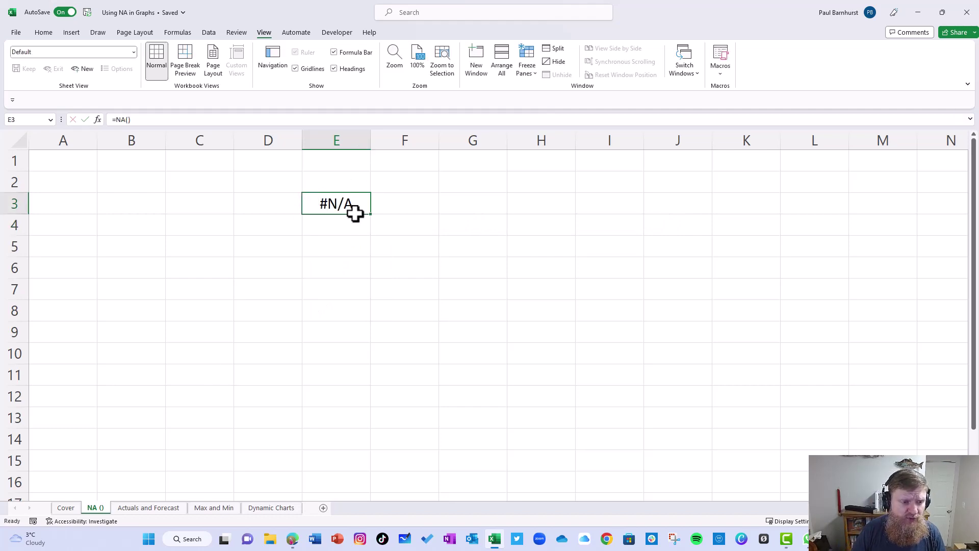
{"action": "key", "text": "Delete"}
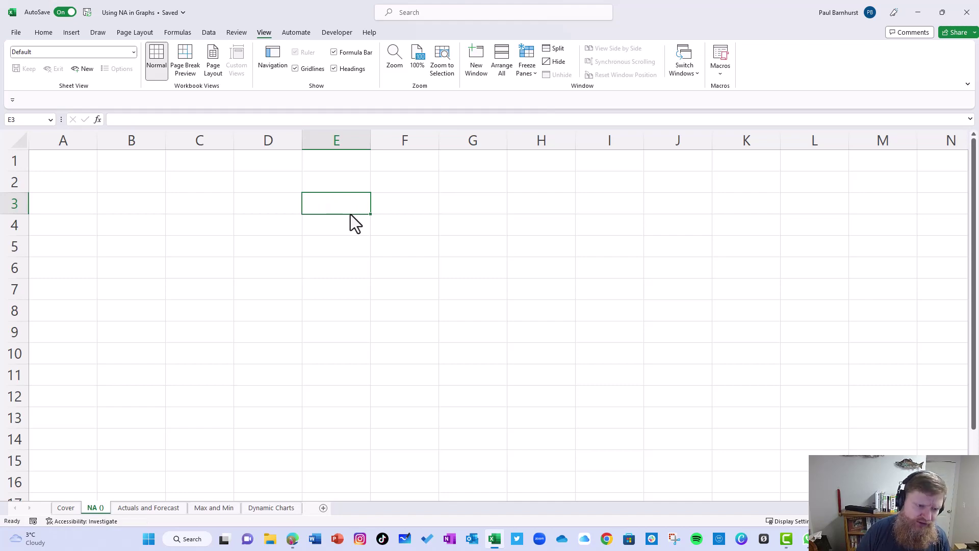
- On the Actuals and Forecast sheet, overwrite F3 with 0 so Forecast starts at $0
{"action": "left_click", "coordinate": [167, 509]}
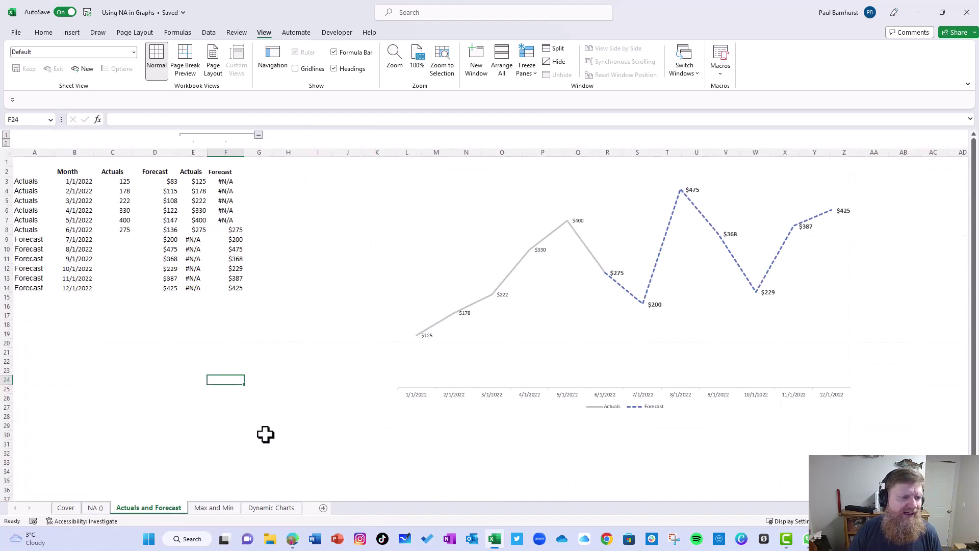
{"action": "left_click", "coordinate": [236, 182]}
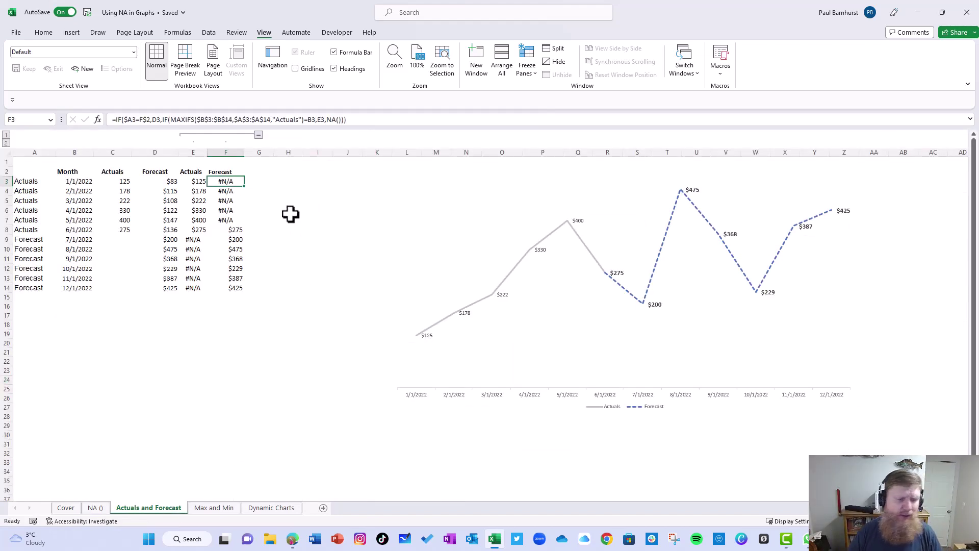
{"action": "key", "text": "F2"}
{"action": "key", "text": "Escape"}
{"action": "type", "text": "0"}
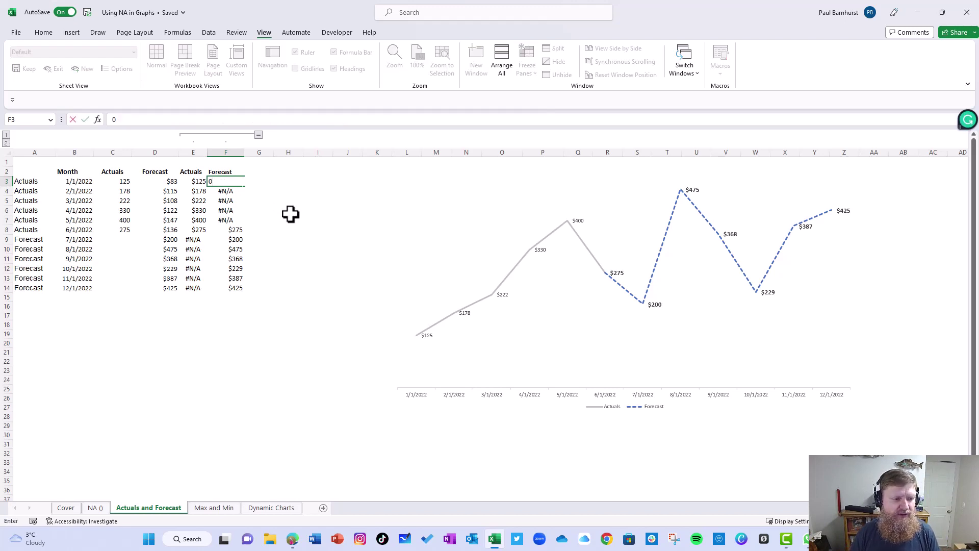
{"action": "key", "text": "Return"}
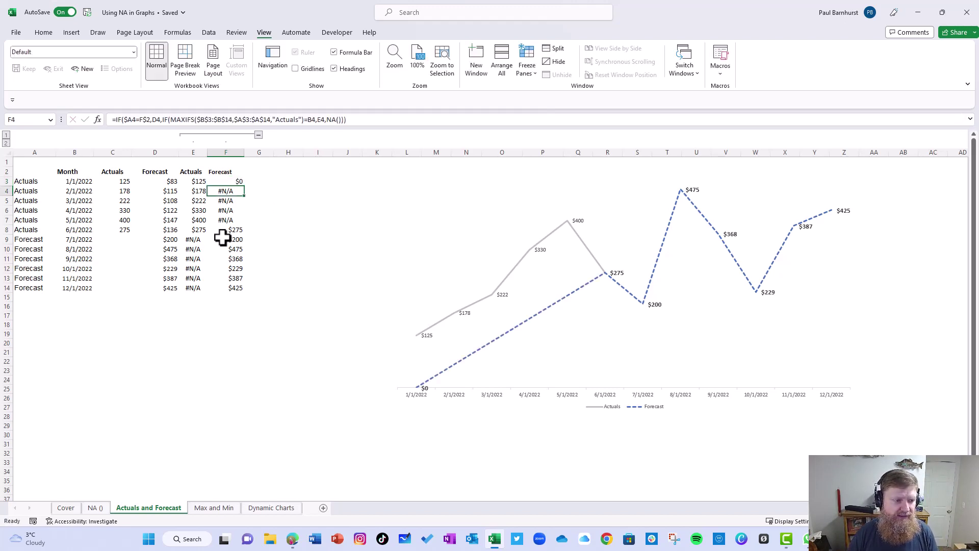
- Blank E9 to show Actuals dropping to $0, then undo to restore #N/A
{"action": "left_click", "coordinate": [200, 241]}
{"action": "key", "text": "BackSpace"}
{"action": "key", "text": "Return"}
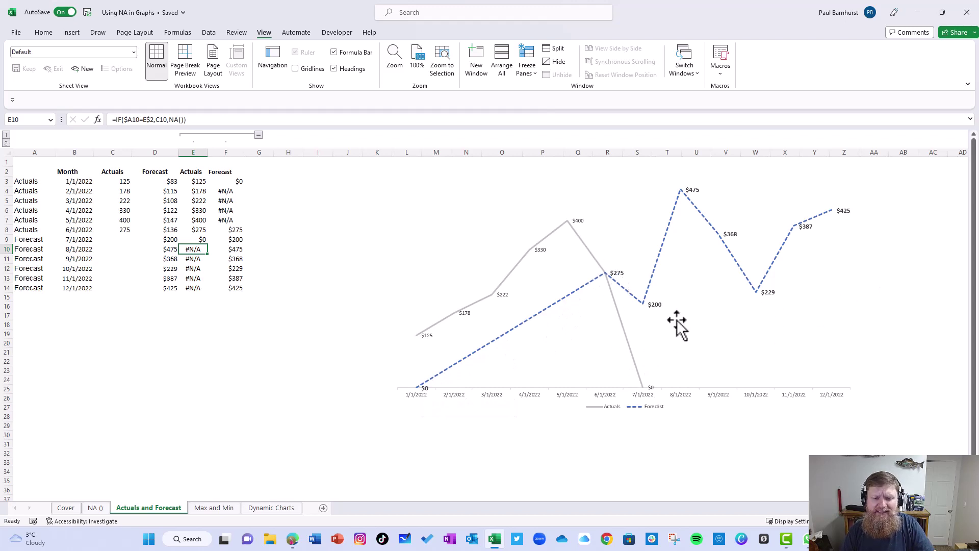
{"action": "key", "text": "ctrl+z"}
{"action": "key", "text": "ctrl+z"}
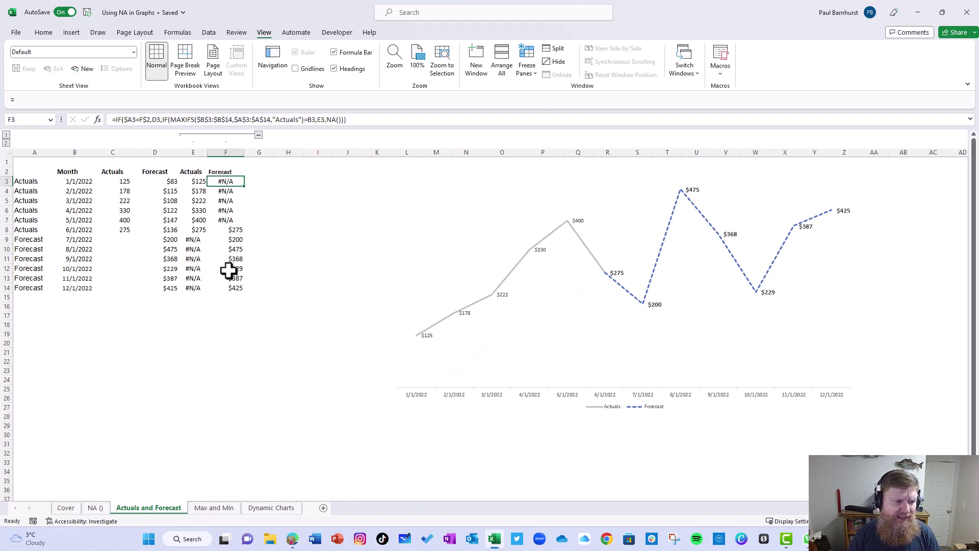
- Redo the $0 entries in Forecast cells F3 through F7
{"action": "key", "text": "ctrl+y"}
{"action": "key", "text": "ctrl+y"}
{"action": "key", "text": "ctrl+y"}
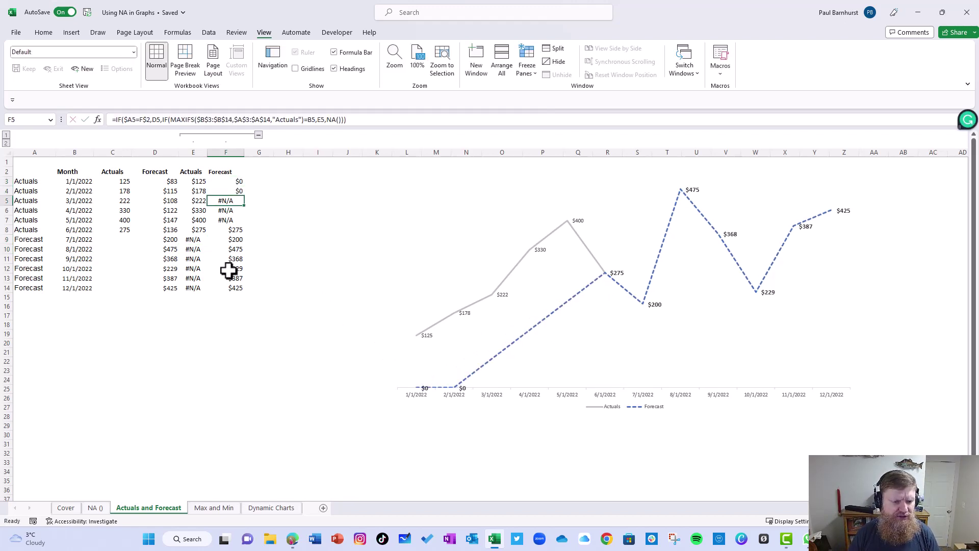
{"action": "key", "text": "ctrl+y"}
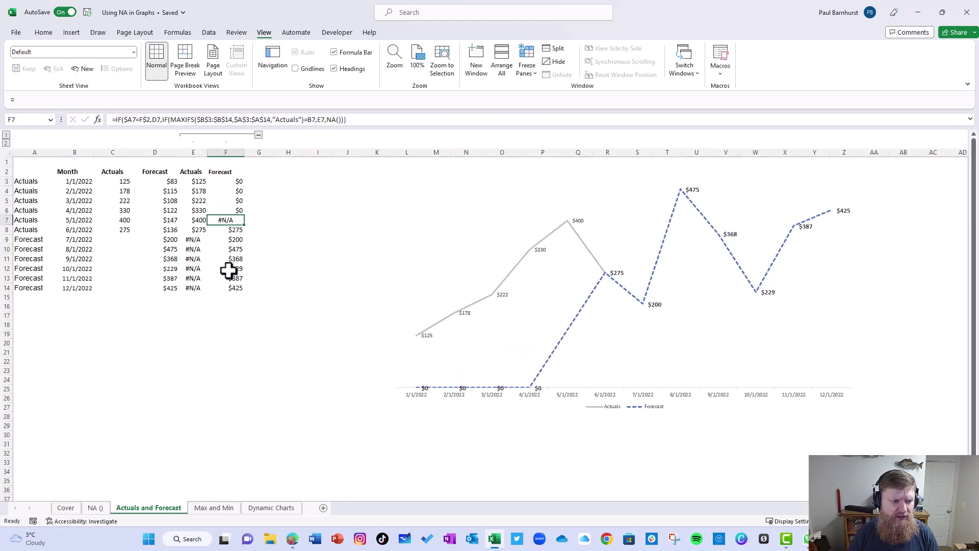
{"action": "key", "text": "ctrl+y"}
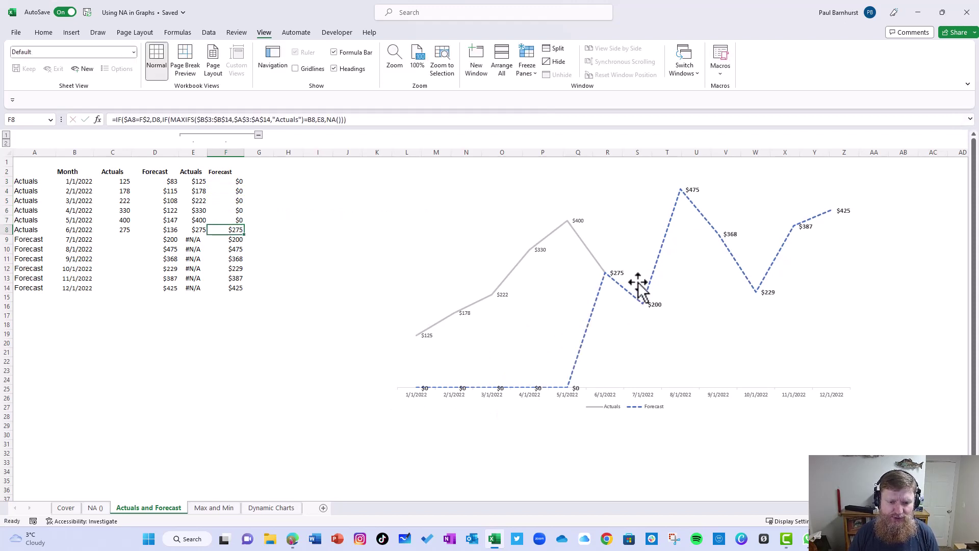
- Enter 0 in E9 through E13, then undo the last zero entry
{"action": "left_click", "coordinate": [191, 240]}
{"action": "type", "text": "0"}
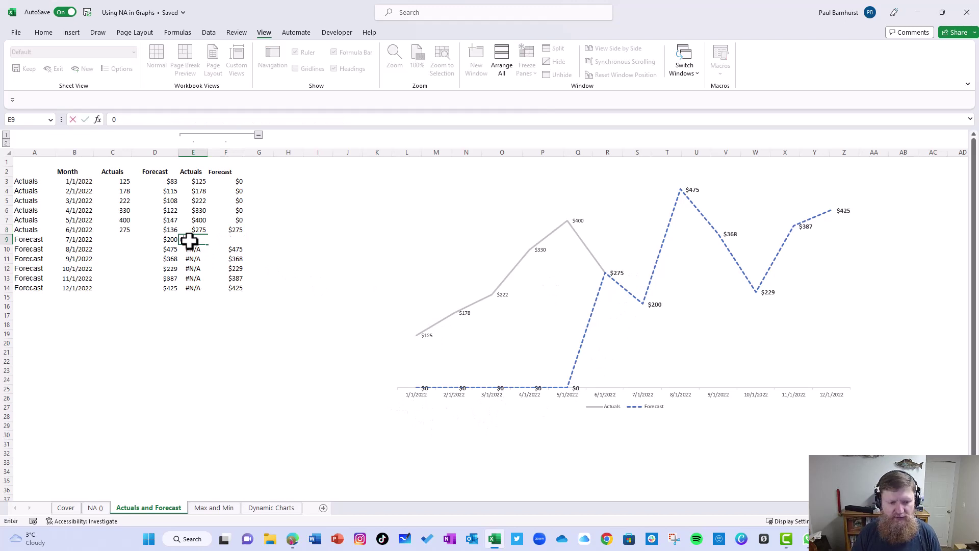
{"action": "key", "text": "Return"}
{"action": "type", "text": "0"}
{"action": "key", "text": "Return"}
{"action": "type", "text": "0"}
{"action": "key", "text": "Return"}
{"action": "type", "text": "0"}
{"action": "key", "text": "Return"}
{"action": "type", "text": "0"}
{"action": "key", "text": "Return"}
{"action": "key", "text": "ctrl+z"}
{"action": "key", "text": "ctrl+z"}
{"action": "key", "text": "ctrl+z"}
{"action": "key", "text": "ctrl+z"}
{"action": "key", "text": "ctrl+z"}
{"action": "key", "text": "ctrl+z"}
{"action": "key", "text": "ctrl+z"}
{"action": "key", "text": "ctrl+z"}
{"action": "key", "text": "ctrl+z"}
{"action": "key", "text": "ctrl+z"}
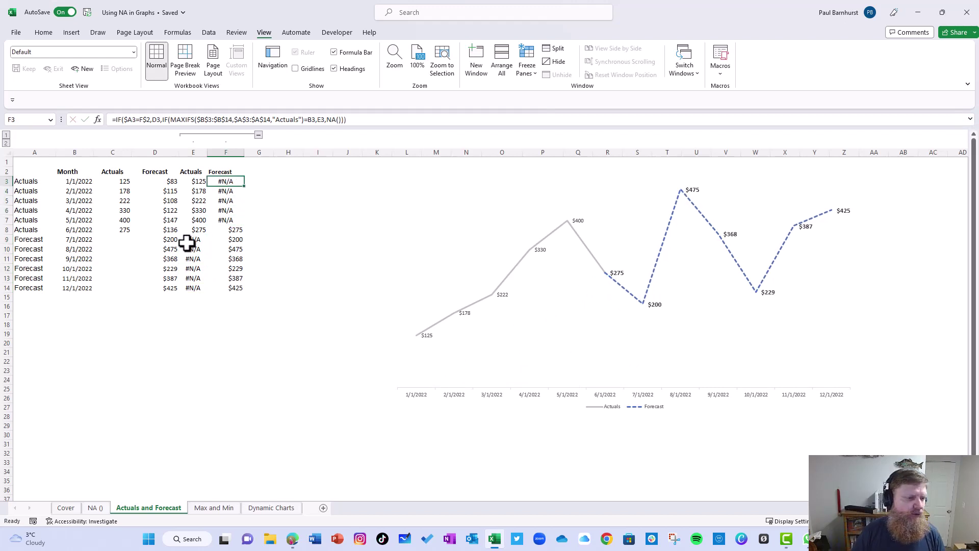
- Re-enter =IF($A3=E$2,C3,NA()) in E3 and fill it down to E14
{"action": "left_click", "coordinate": [190, 241]}
{"action": "left_click", "coordinate": [197, 182]}
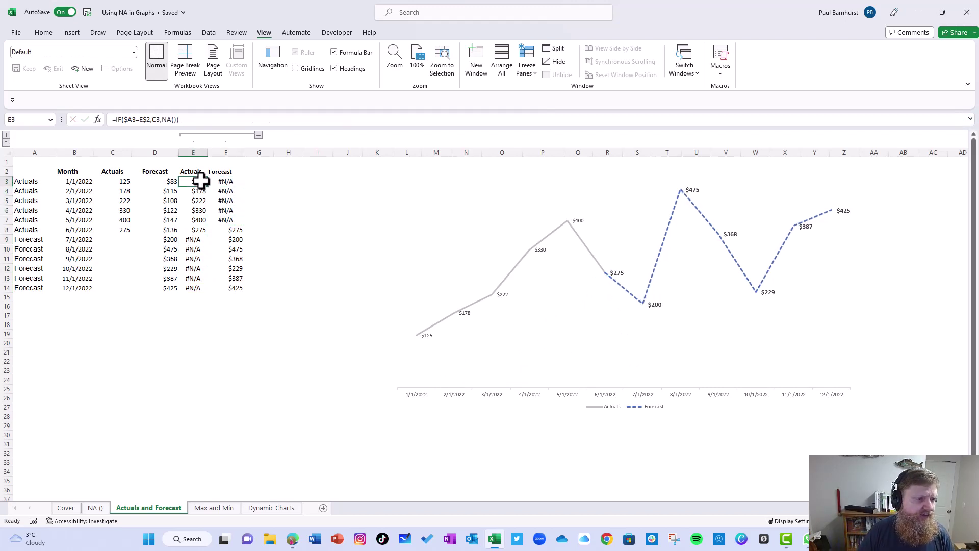
{"action": "left_click", "coordinate": [143, 120]}
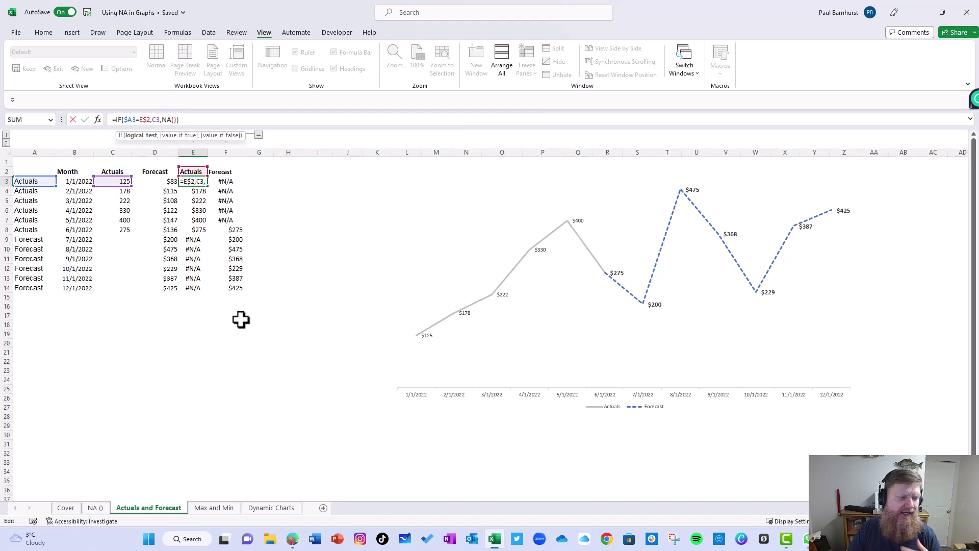
{"action": "key", "text": "ctrl+Return"}
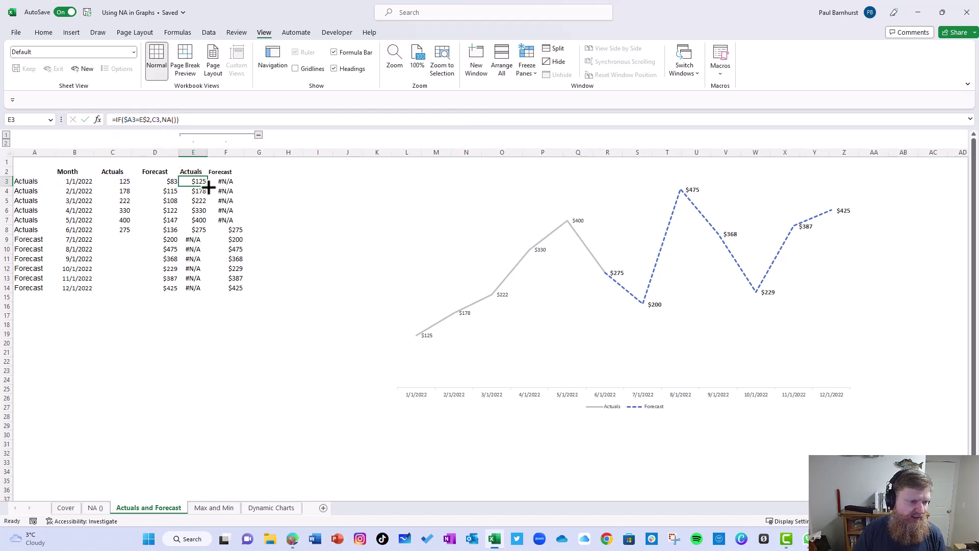
{"action": "left_click_drag", "start_coordinate": [206, 184], "coordinate": [200, 292]}
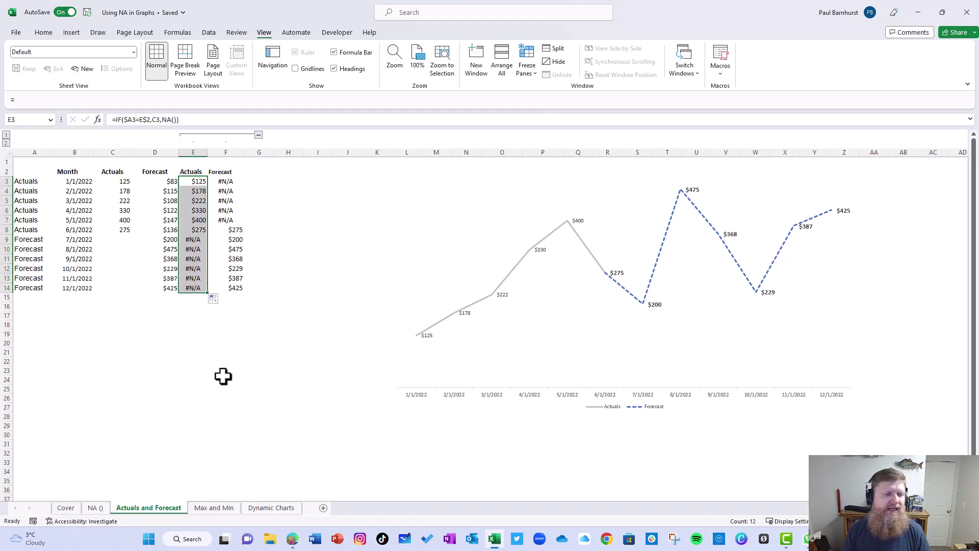
- Inspect F3's IF/MAXIFS formula in an enlarged formula bar and confirm it unchanged
{"action": "left_click", "coordinate": [234, 182]}
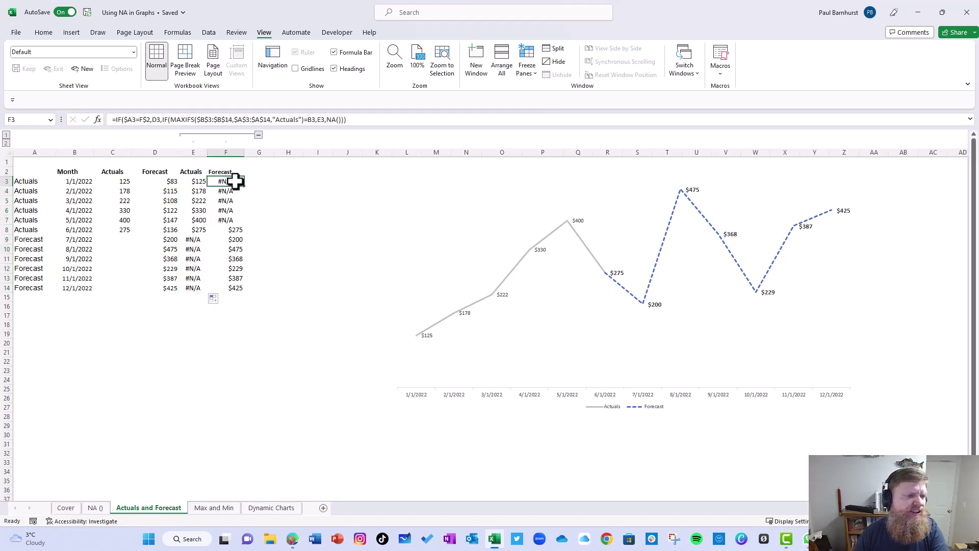
{"action": "left_click", "coordinate": [161, 119]}
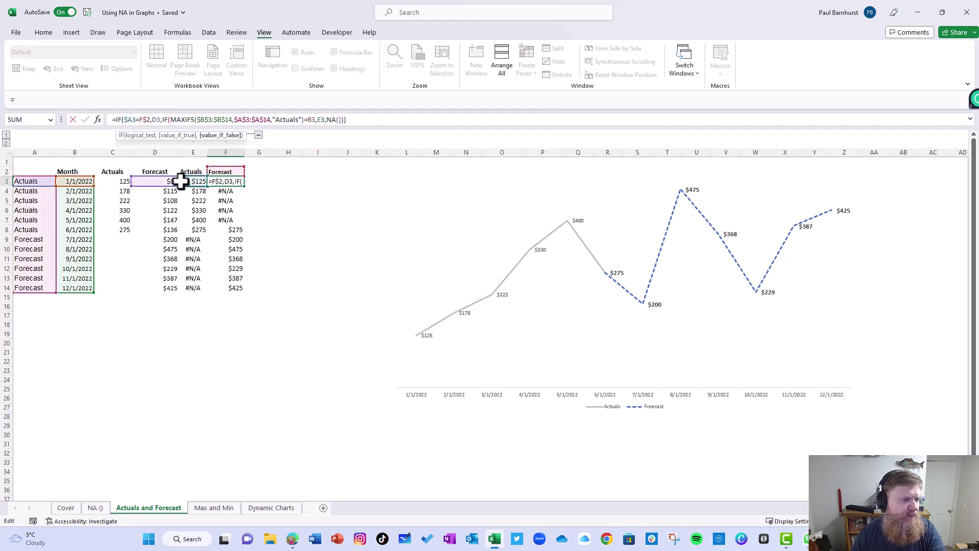
{"action": "key", "text": "shift+Home"}
{"action": "key", "text": "BackSpace"}
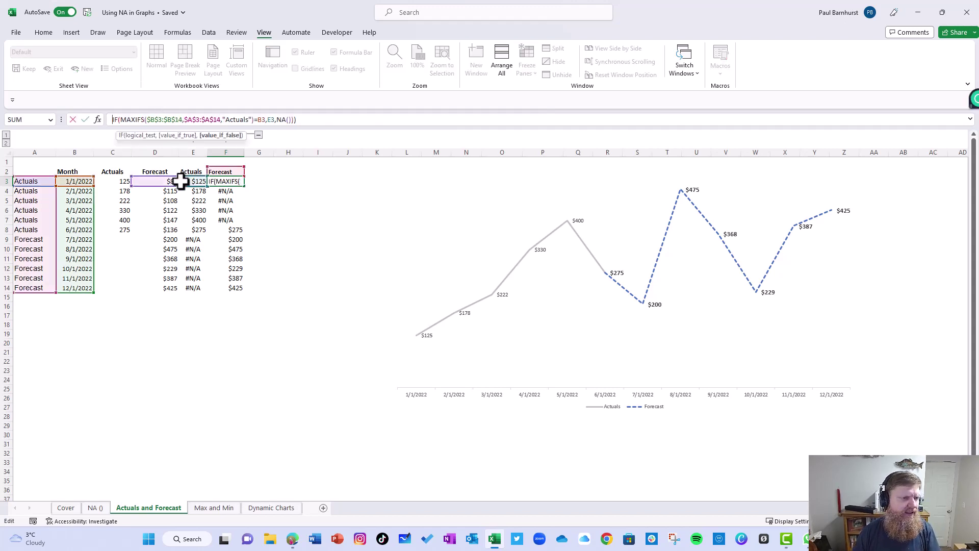
{"action": "left_click_drag", "start_coordinate": [308, 128], "coordinate": [295, 190]}
{"action": "key", "text": "ctrl+z"}
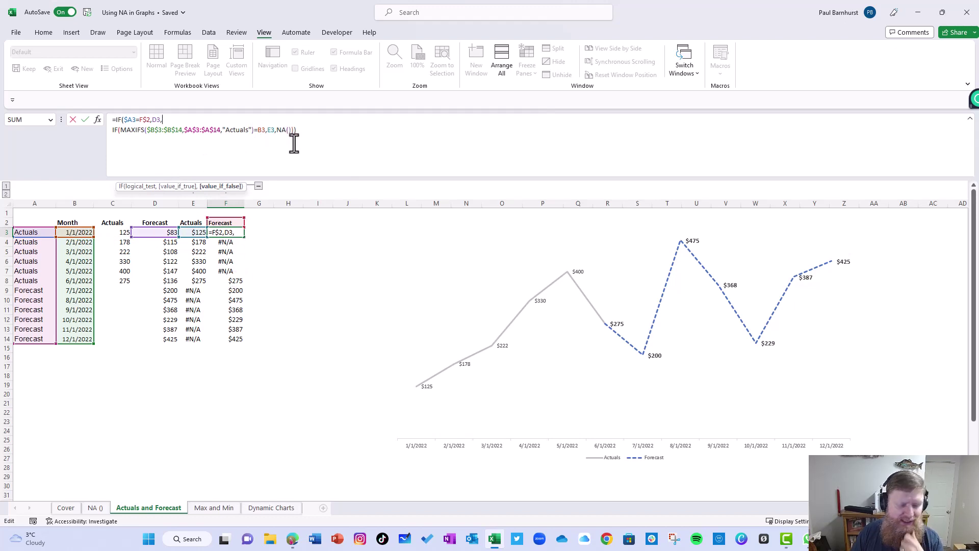
{"action": "key", "text": "ctrl+Return"}
{"action": "left_click", "coordinate": [607, 325]}
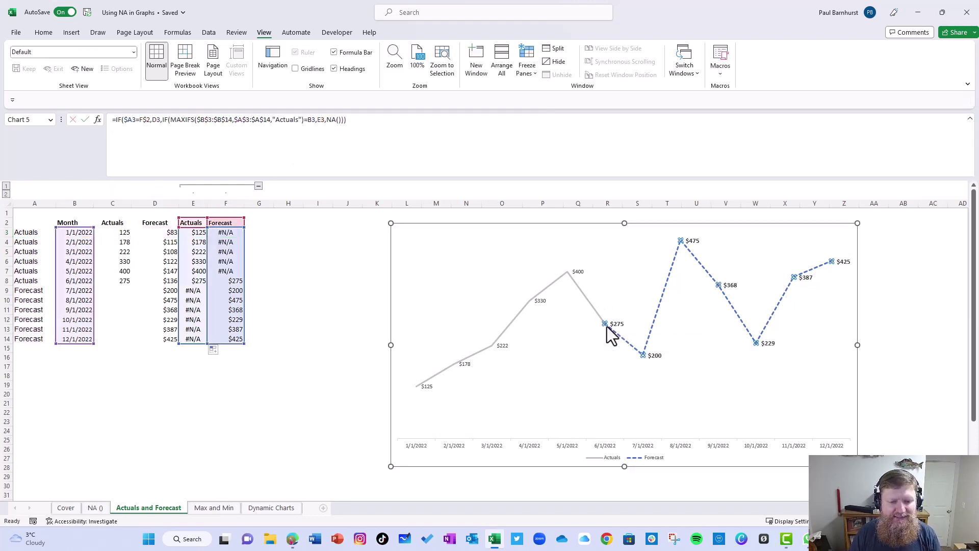
{"action": "left_click", "coordinate": [236, 281]}
{"action": "key", "text": "Delete"}
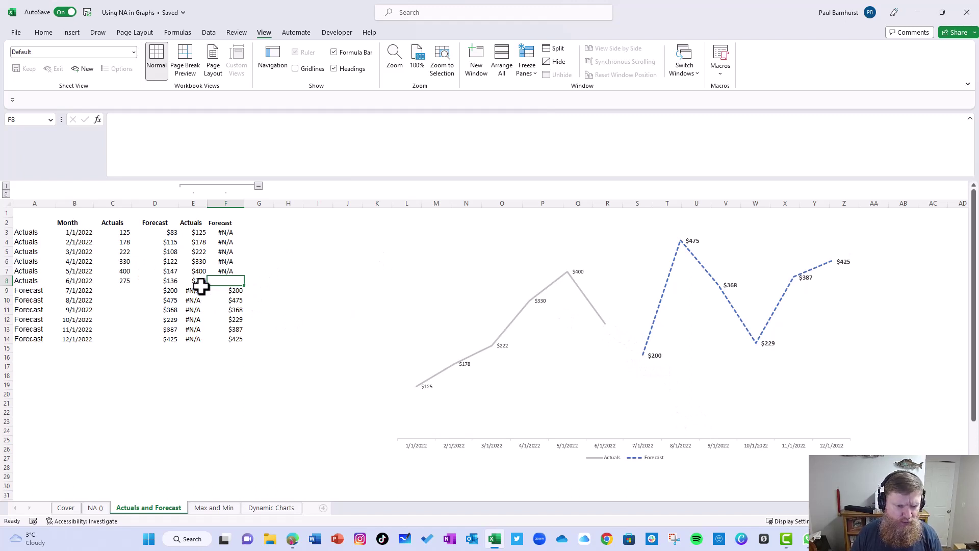
{"action": "key", "text": "ctrl+z"}
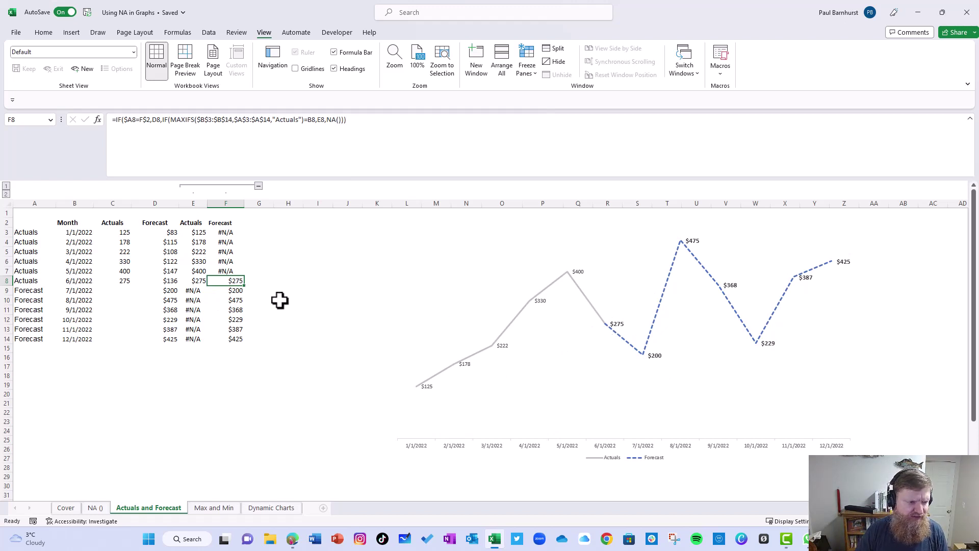
{"action": "key", "text": "F2"}
{"action": "key", "text": "Escape"}
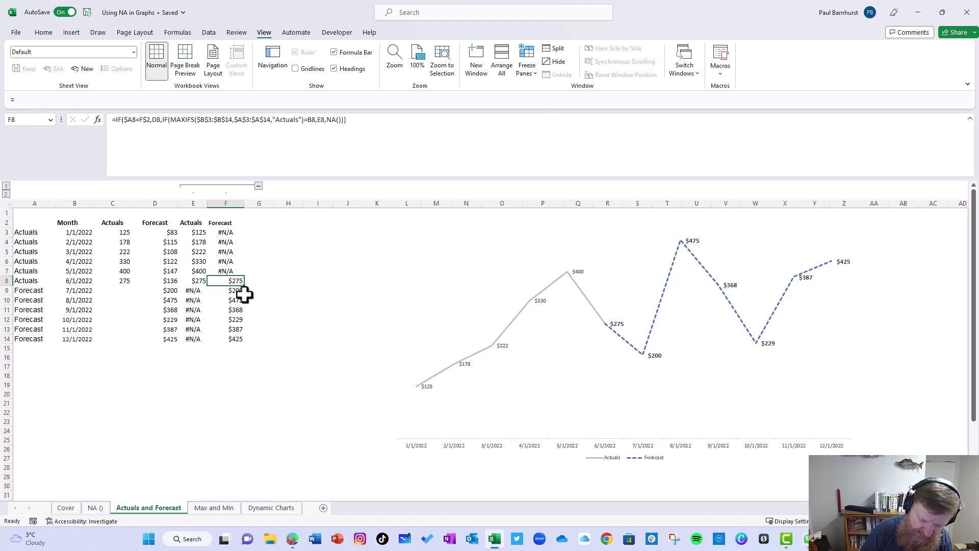
{"action": "key", "text": "Delete"}
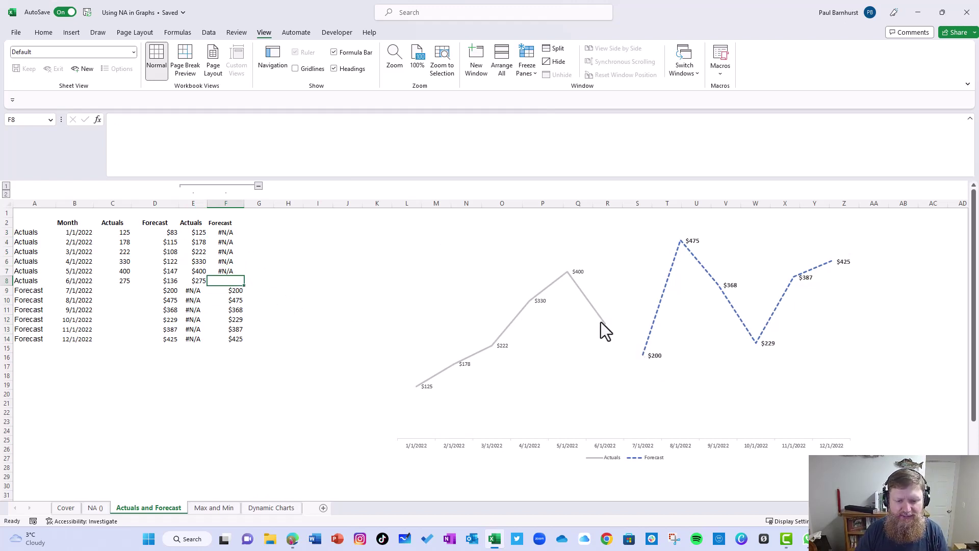
{"action": "key", "text": "ctrl+z"}
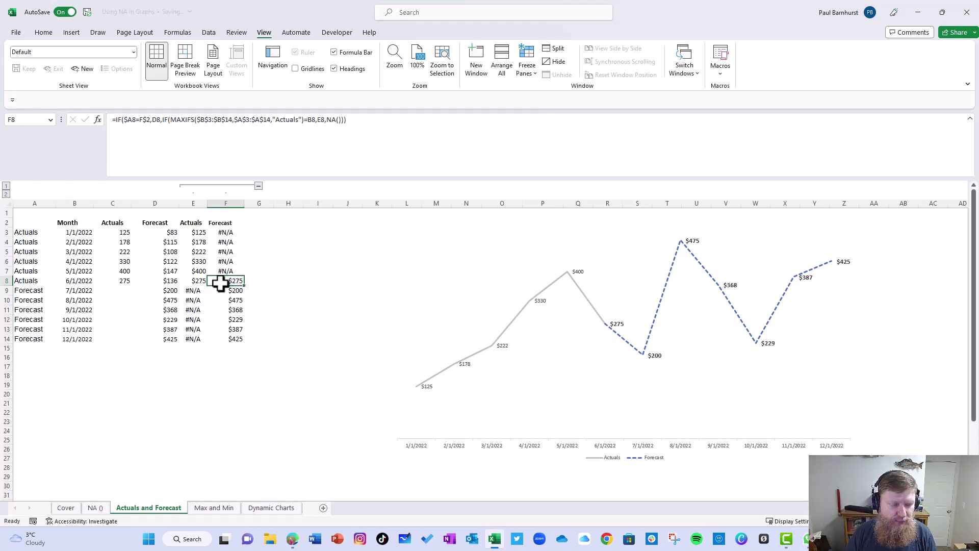
{"action": "left_click_drag", "start_coordinate": [197, 284], "coordinate": [232, 338]}
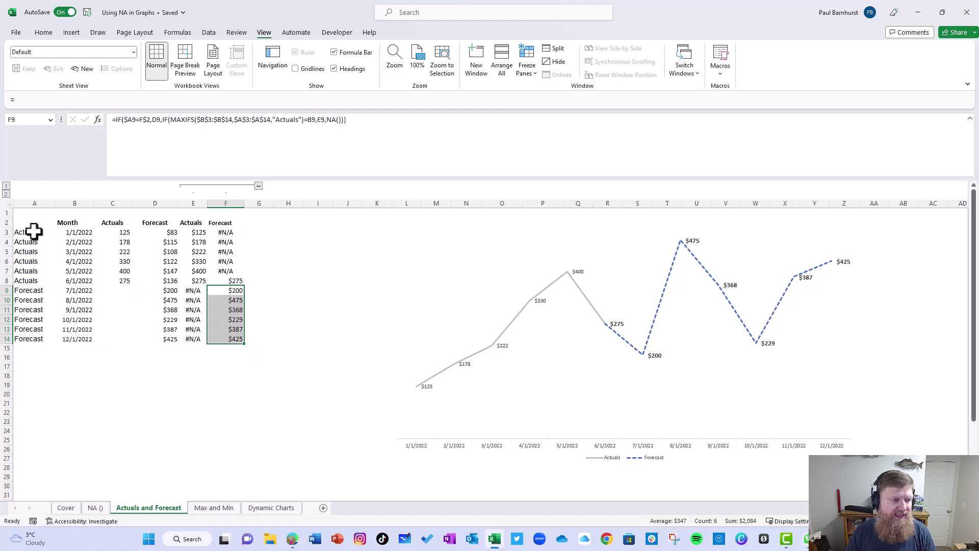
{"action": "left_click_drag", "start_coordinate": [33, 231], "coordinate": [154, 336]}
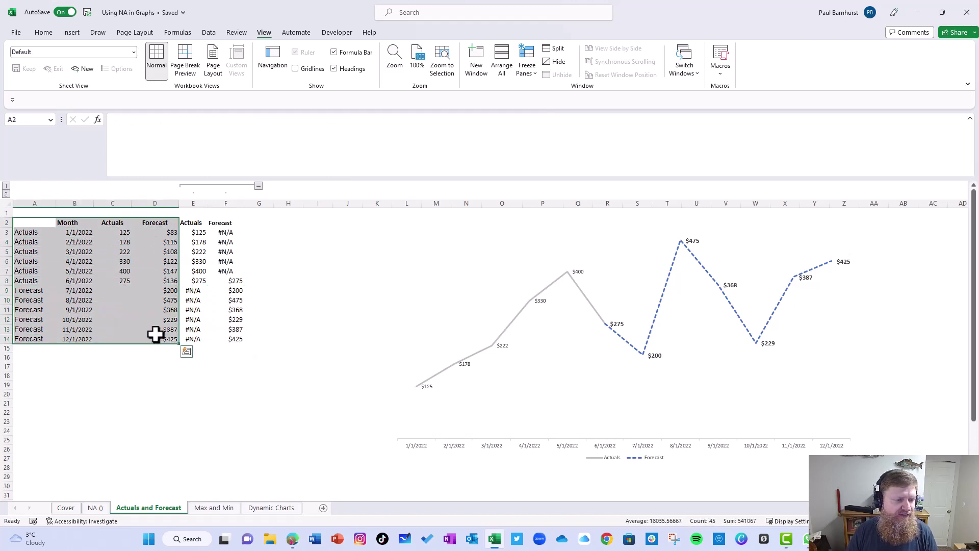
{"action": "left_click", "coordinate": [71, 33]}
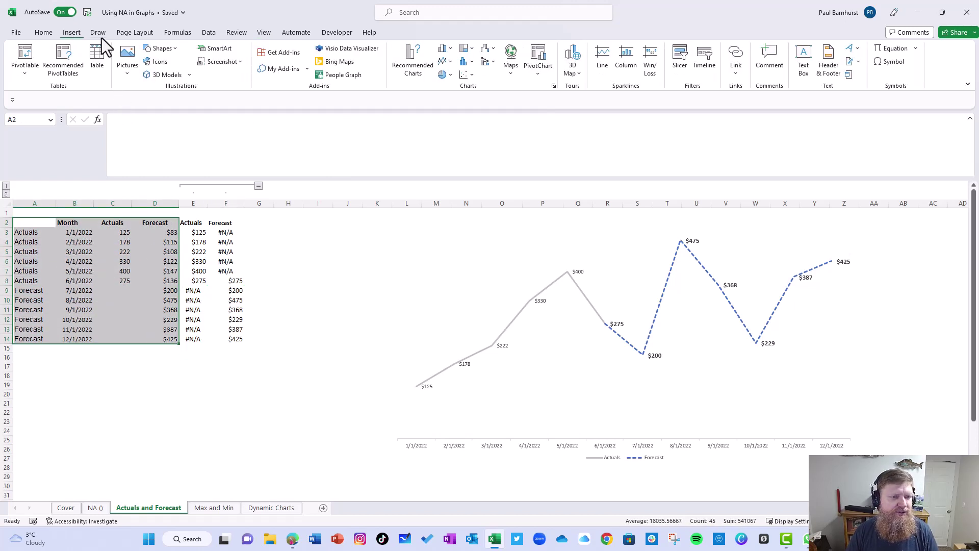
{"action": "left_click", "coordinate": [415, 59]}
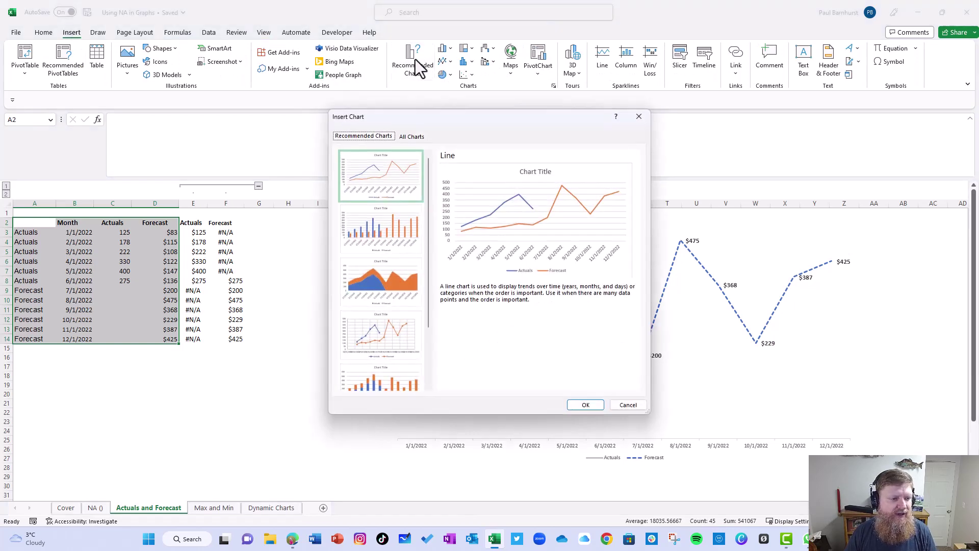
{"action": "left_click", "coordinate": [580, 409]}
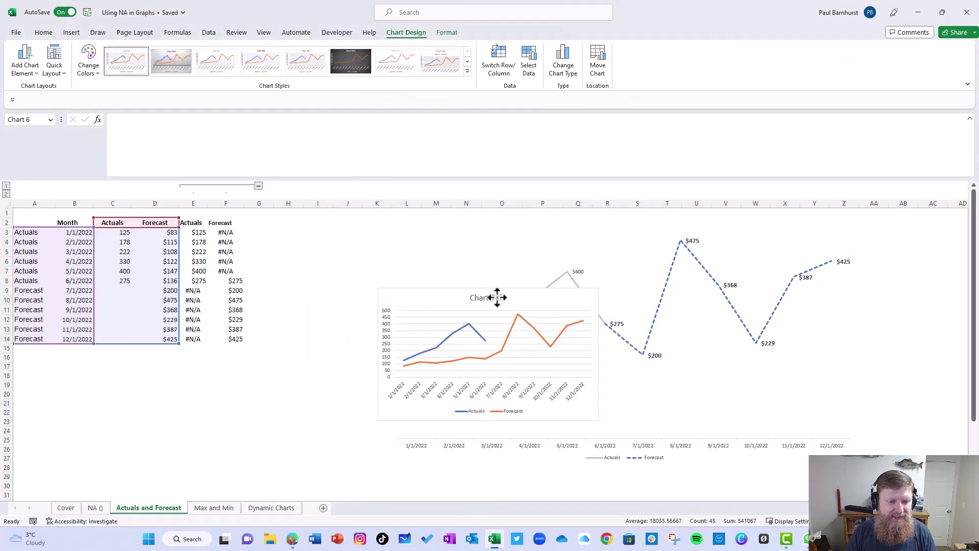
{"action": "left_click_drag", "start_coordinate": [488, 301], "coordinate": [357, 337]}
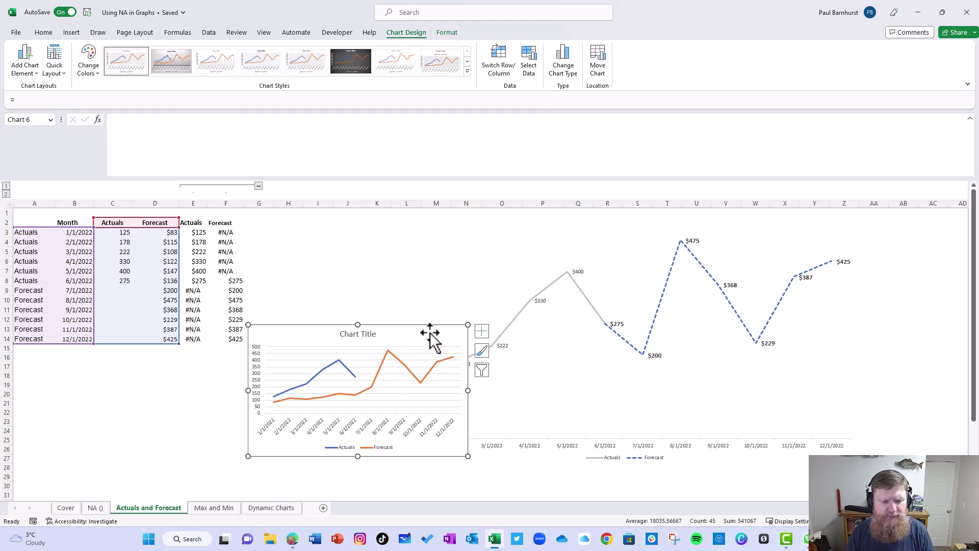
{"action": "key", "text": "Delete"}
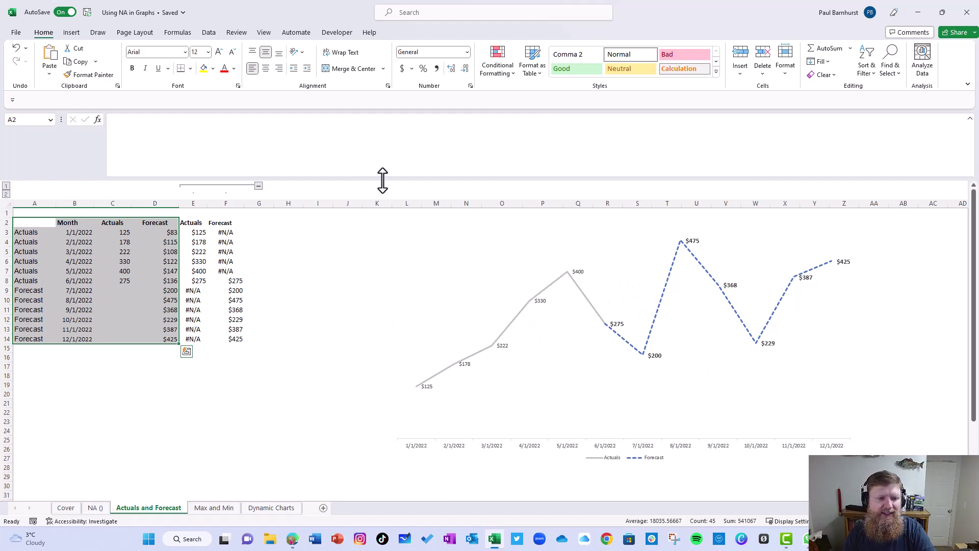
- Shrink the formula bar and inspect the Max and Min sheet's Monthly Swiss Chocolate Sales chart
{"action": "left_click_drag", "start_coordinate": [383, 174], "coordinate": [378, 120]}
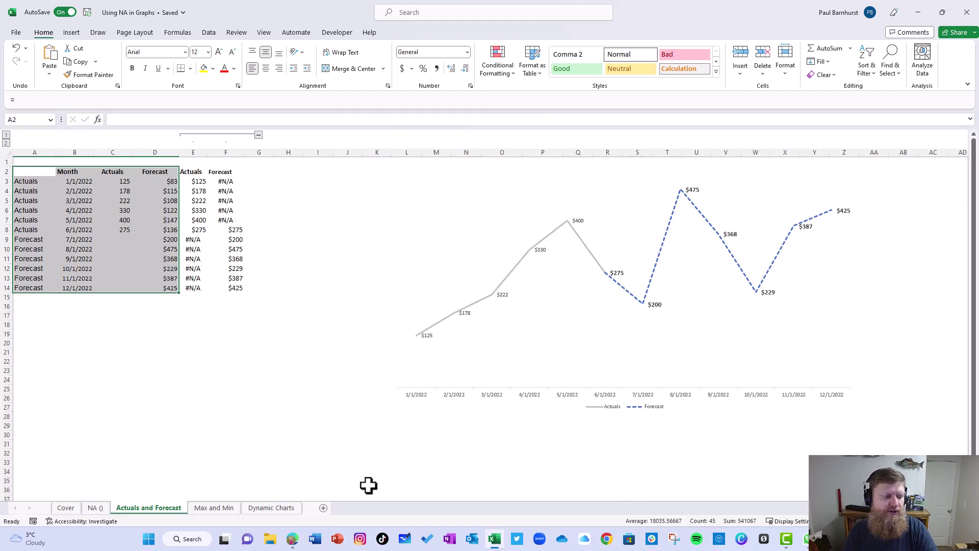
{"action": "left_click", "coordinate": [222, 509]}
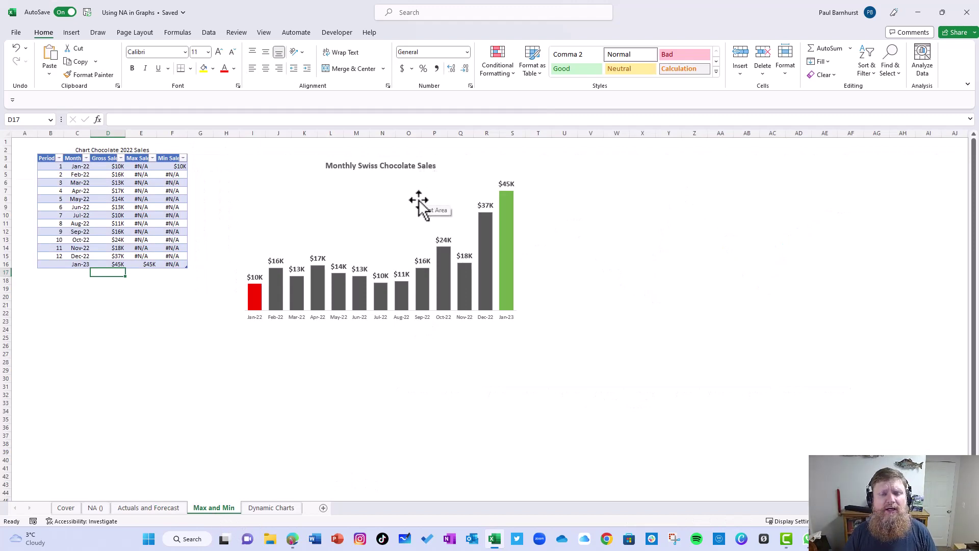
{"action": "left_click", "coordinate": [397, 235]}
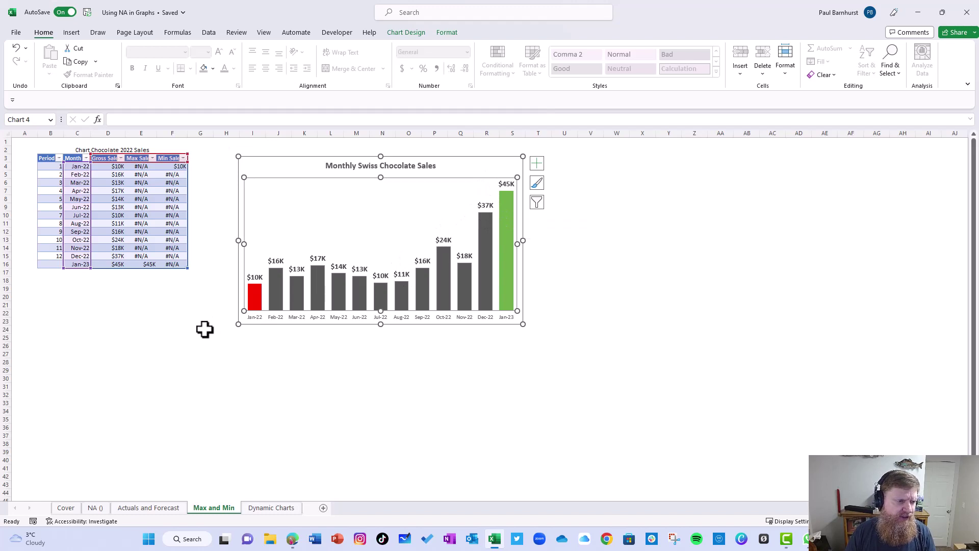
{"action": "left_click", "coordinate": [172, 368]}
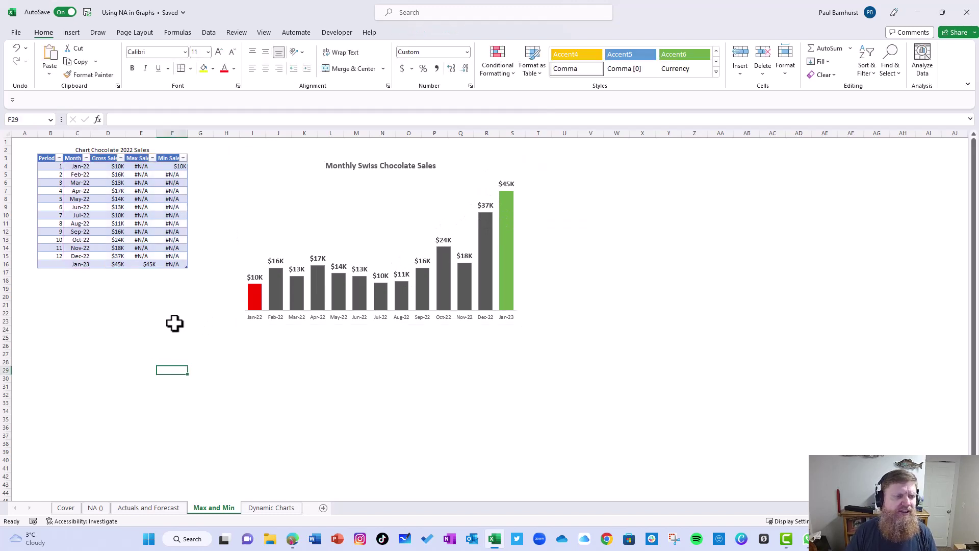
- Remove the Jan-23 row so the table ends at Dec-22
{"action": "left_click", "coordinate": [60, 264]}
{"action": "type", "text": "13"}
{"action": "key", "text": "ctrl+Return"}
{"action": "key", "text": "shift+Right"}
{"action": "key", "text": "shift+Right"}
{"action": "key", "text": "shift+Right"}
{"action": "key", "text": "shift+Right"}
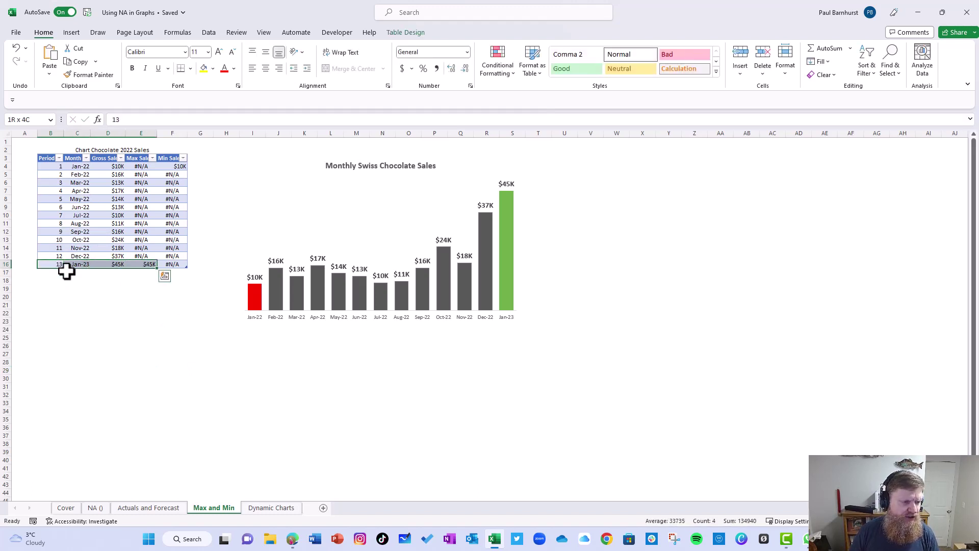
{"action": "key", "text": "ctrl+z"}
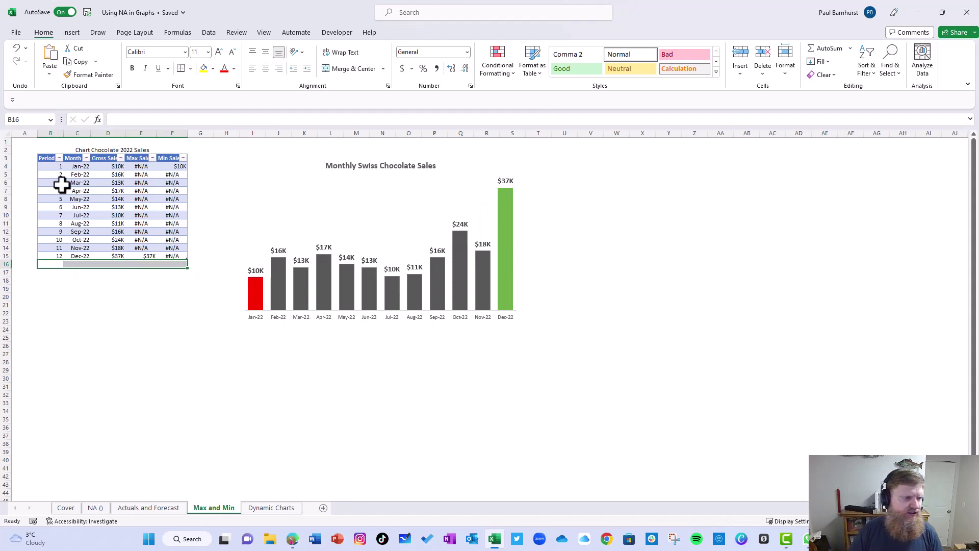
- Insert a Clustered Column chart from the Month and Gross Sales data C3:D15
{"action": "left_click_drag", "start_coordinate": [76, 158], "coordinate": [117, 257]}
{"action": "left_click", "coordinate": [71, 32]}
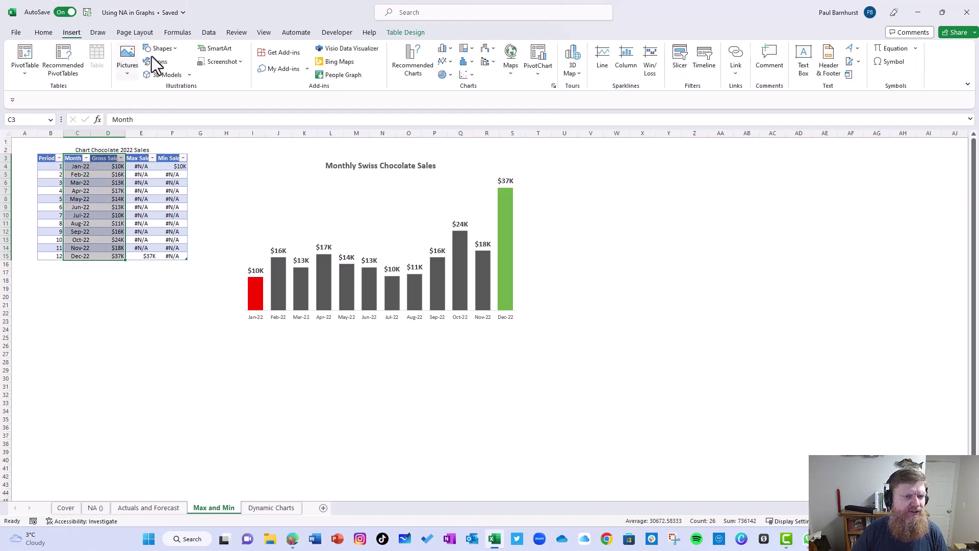
{"action": "left_click", "coordinate": [412, 67]}
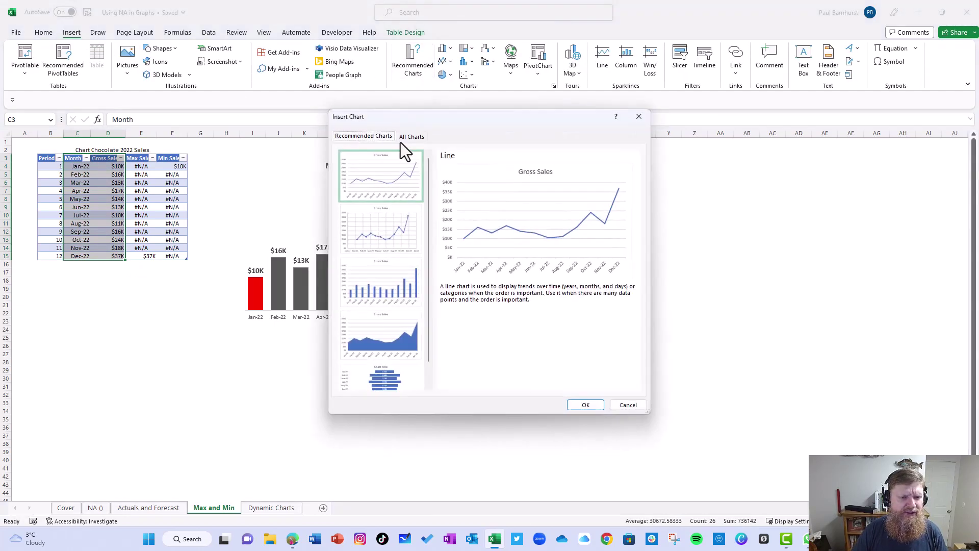
{"action": "left_click", "coordinate": [391, 296]}
{"action": "left_click", "coordinate": [583, 405]}
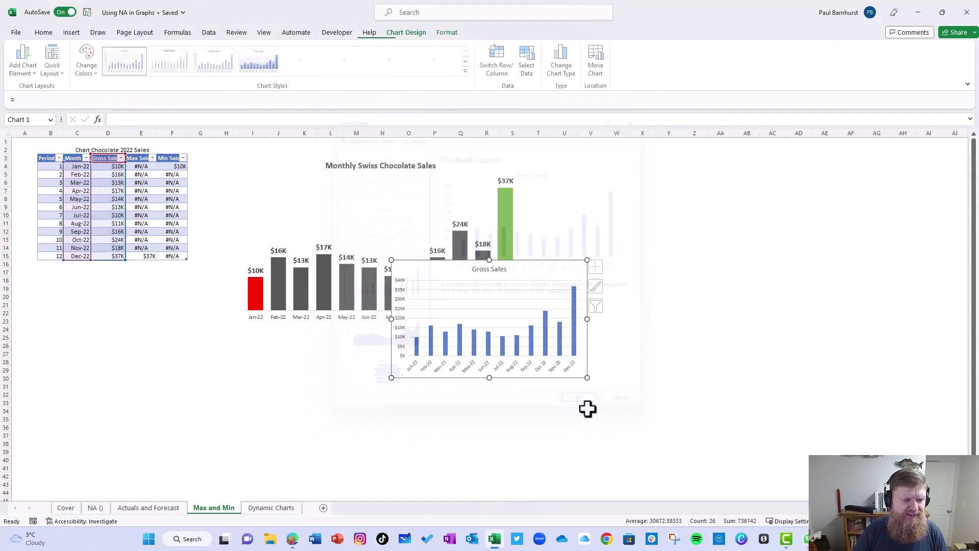
- Move and enlarge the Gross Sales chart below the existing chart
{"action": "left_click_drag", "start_coordinate": [483, 274], "coordinate": [339, 350]}
{"action": "left_click_drag", "start_coordinate": [442, 454], "coordinate": [517, 480]}
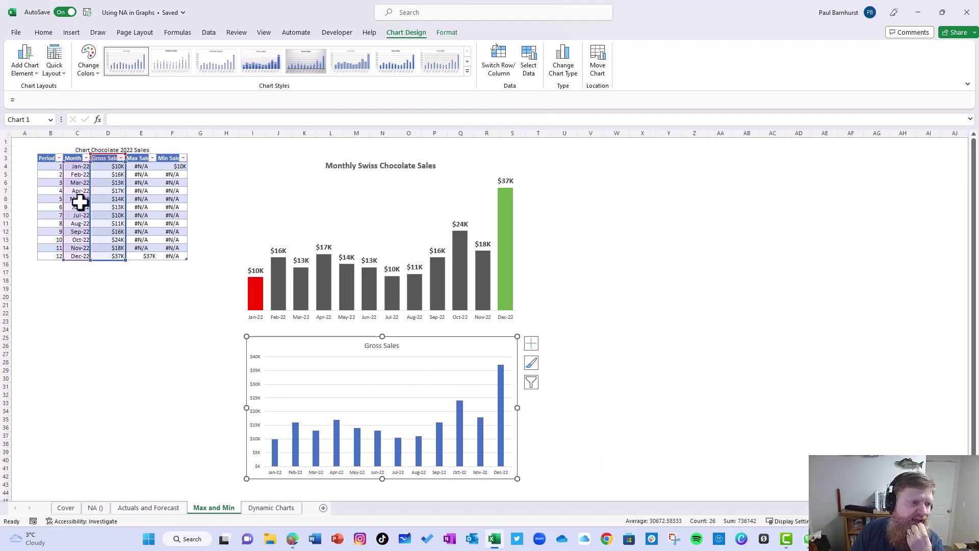
{"action": "left_click", "coordinate": [133, 168]}
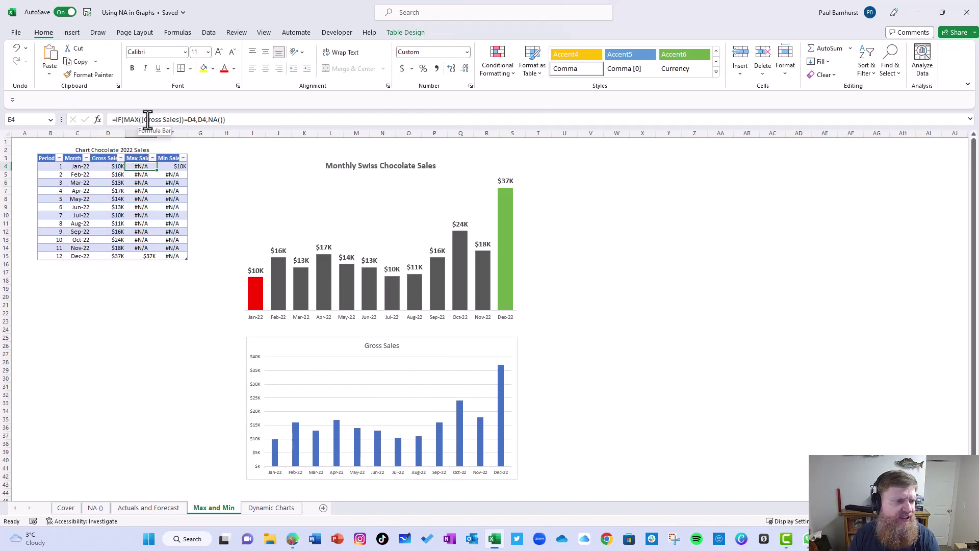
{"action": "left_click", "coordinate": [165, 119]}
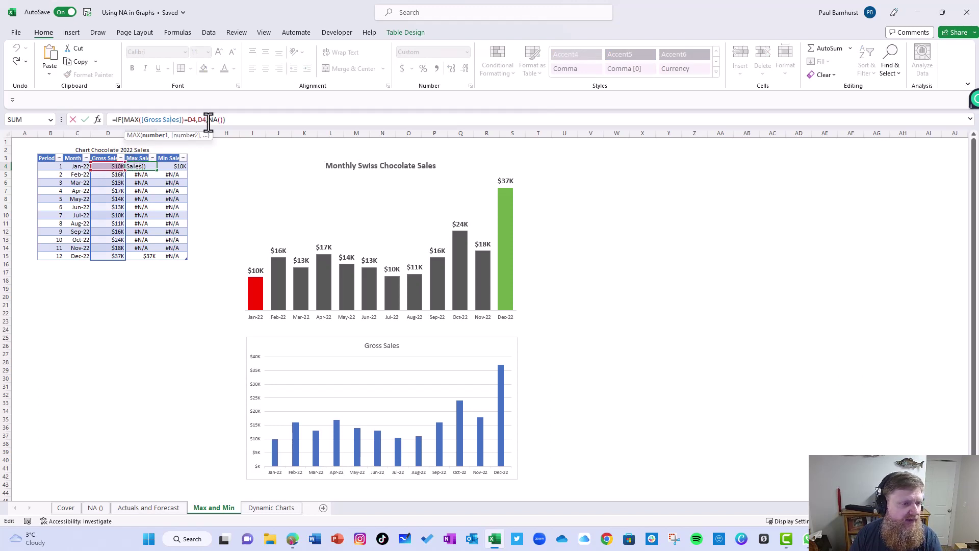
{"action": "key", "text": "Return"}
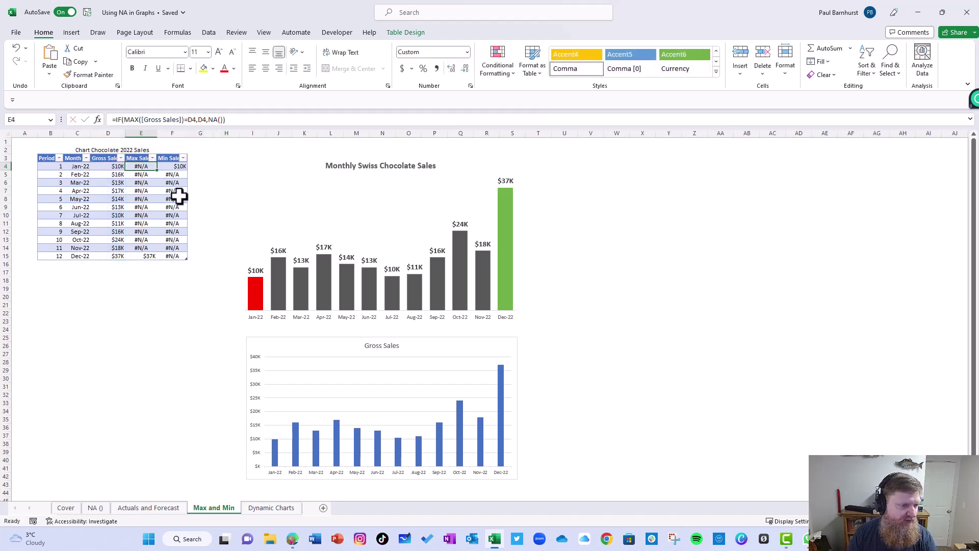
{"action": "left_click", "coordinate": [150, 257]}
{"action": "left_click", "coordinate": [122, 256]}
{"action": "type", "text": "5000"}
{"action": "key", "text": "Return"}
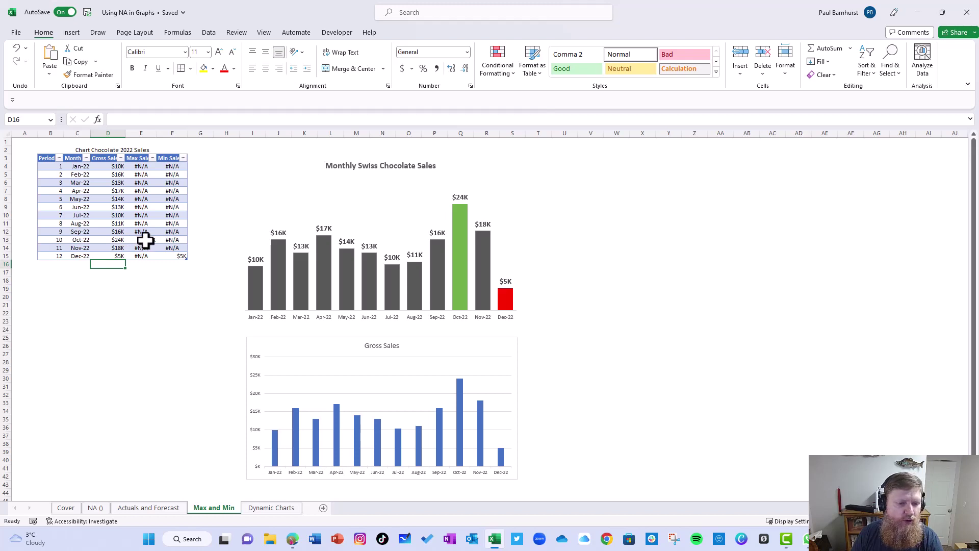
{"action": "left_click", "coordinate": [124, 256]}
{"action": "type", "text": "1"}
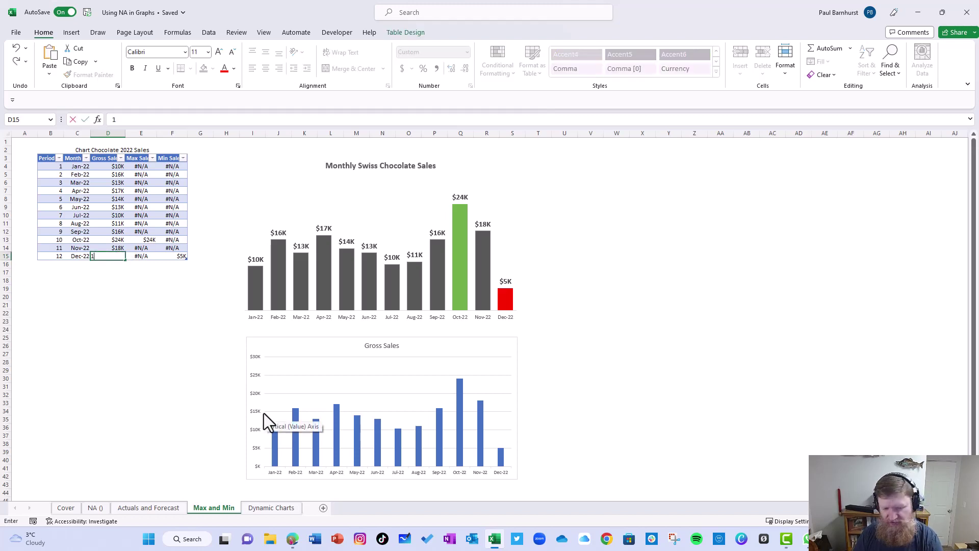
{"action": "type", "text": "5000"}
{"action": "key", "text": "Return"}
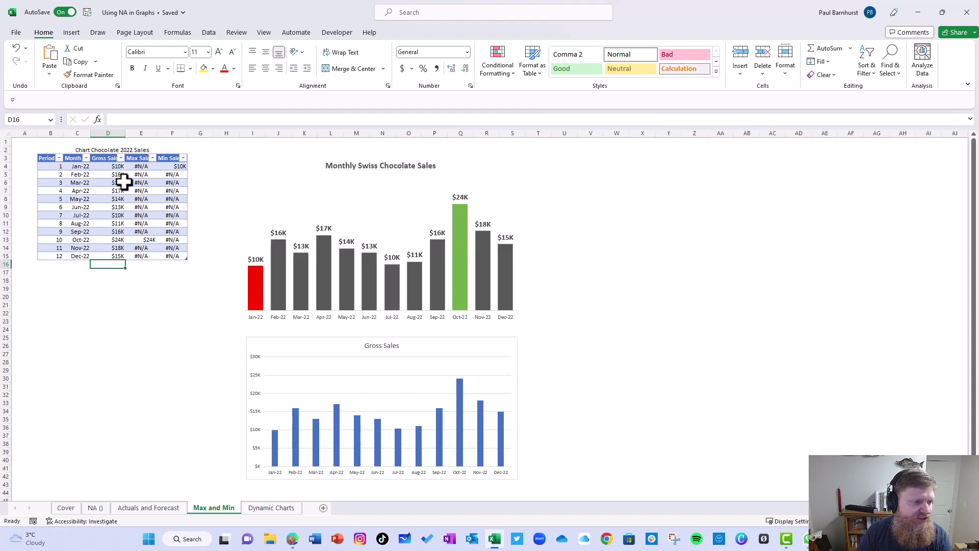
{"action": "left_click", "coordinate": [120, 257]}
{"action": "key", "text": "Delete"}
{"action": "type", "text": "37000"}
{"action": "key", "text": "ctrl+Return"}
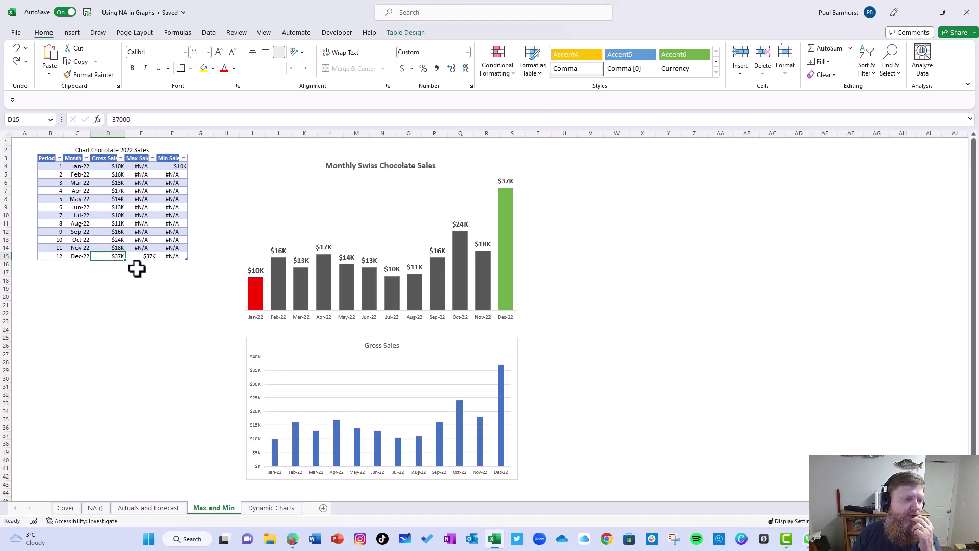
{"action": "left_click", "coordinate": [142, 166]}
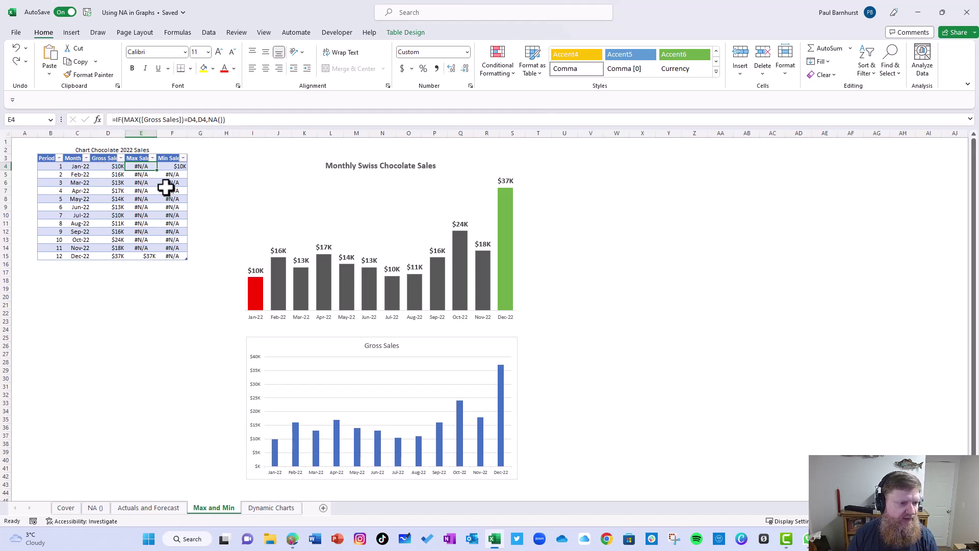
{"action": "left_click", "coordinate": [172, 166]}
{"action": "left_click", "coordinate": [189, 121]}
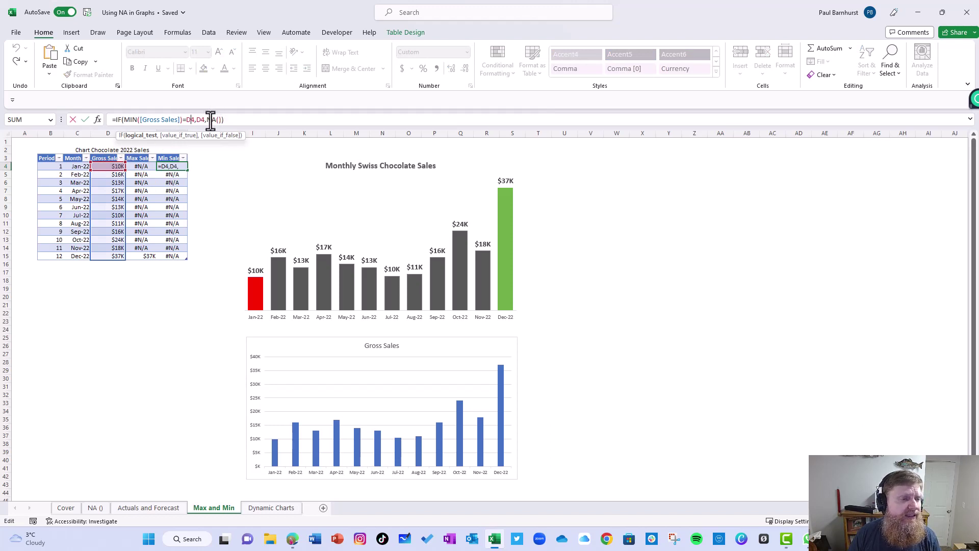
{"action": "key", "text": "Return"}
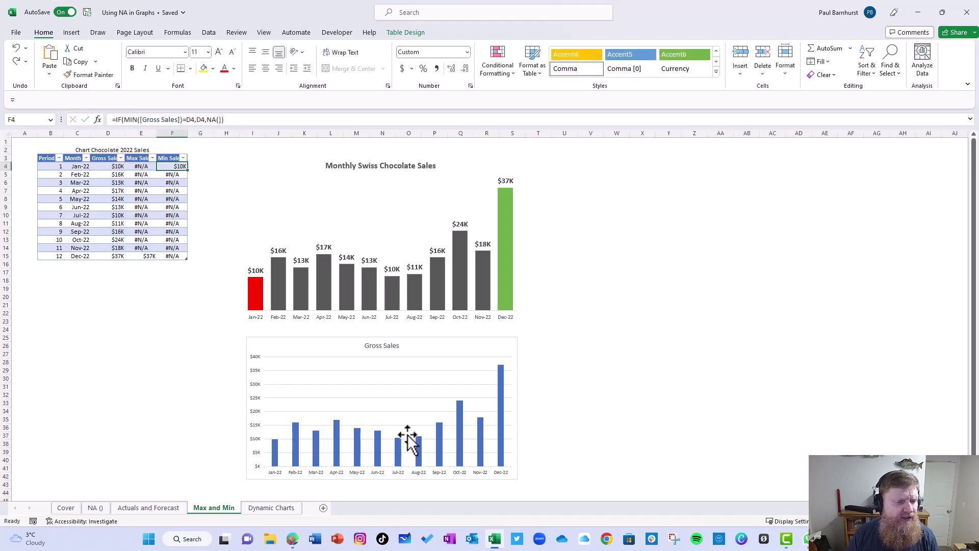
- Add a Max Sales series (name E3, values E4:E15) to the Gross Sales chart
{"action": "left_click", "coordinate": [373, 399]}
{"action": "right_click", "coordinate": [374, 396]}
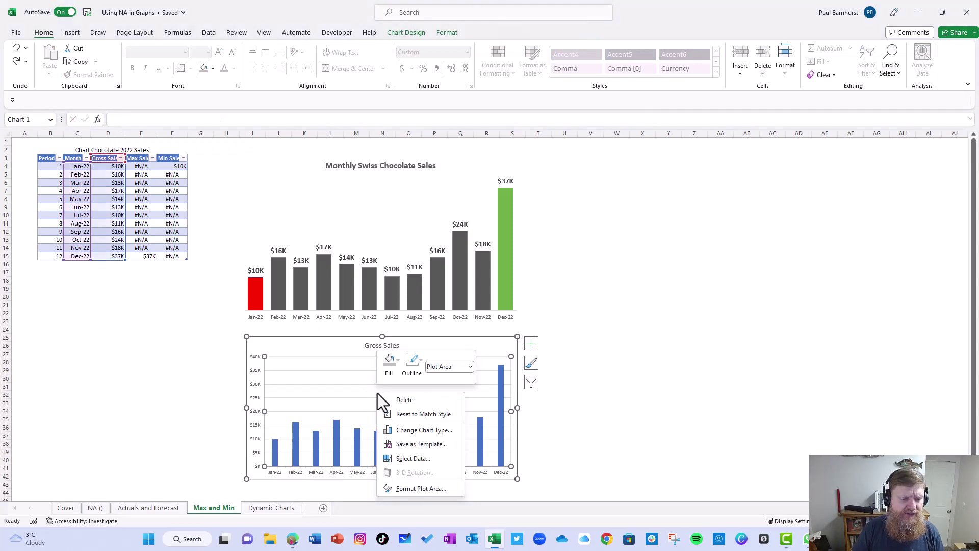
{"action": "left_click", "coordinate": [425, 458]}
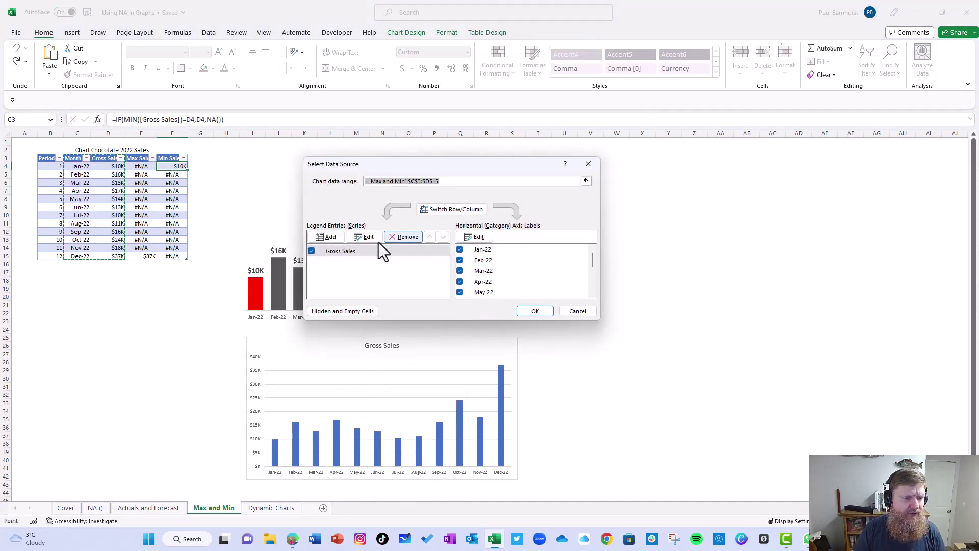
{"action": "left_click", "coordinate": [336, 236]}
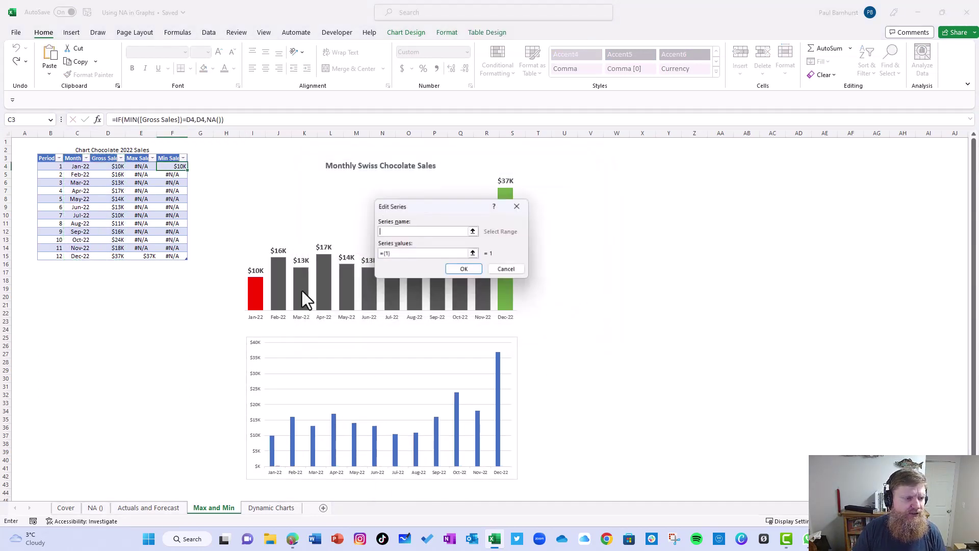
{"action": "left_click", "coordinate": [473, 231]}
{"action": "left_click", "coordinate": [136, 158]}
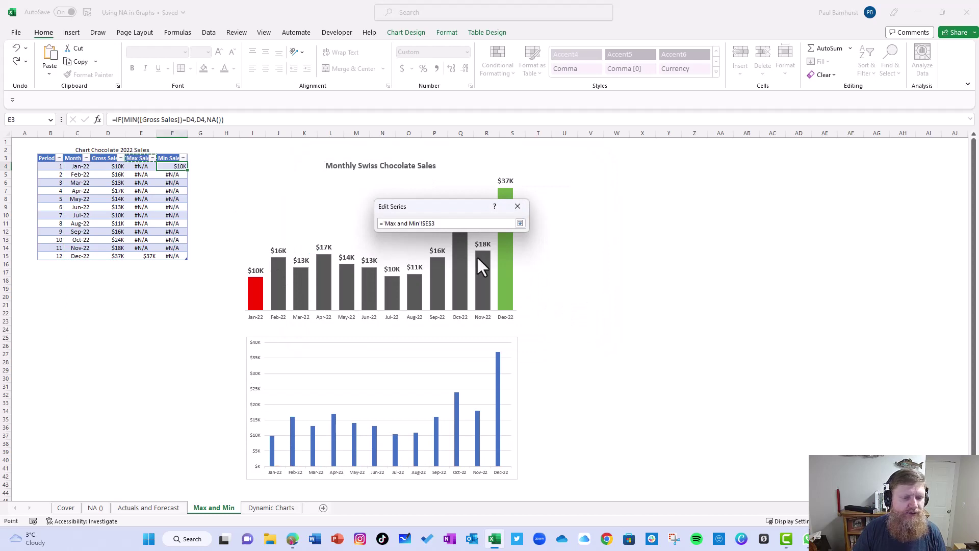
{"action": "left_click", "coordinate": [520, 223]}
{"action": "left_click", "coordinate": [476, 258]}
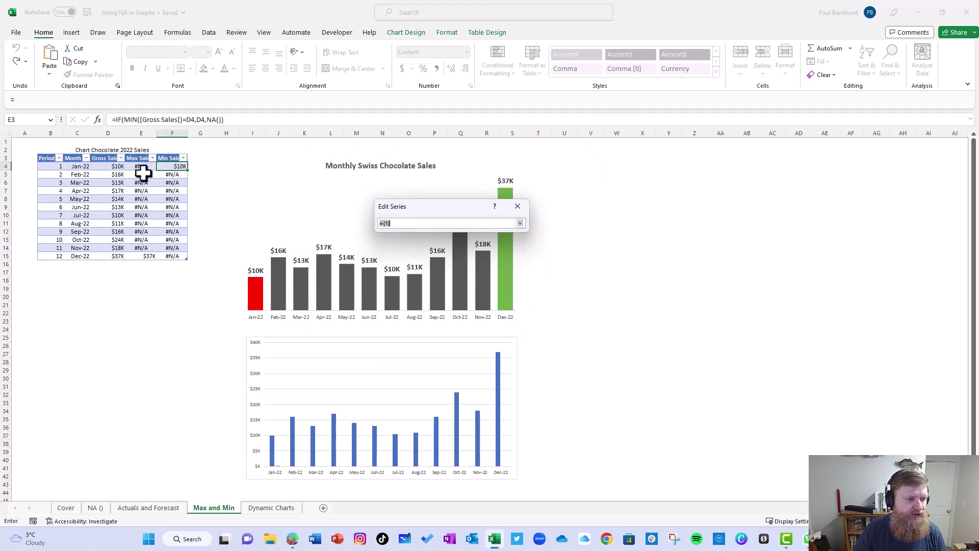
{"action": "left_click_drag", "start_coordinate": [141, 166], "coordinate": [144, 255]}
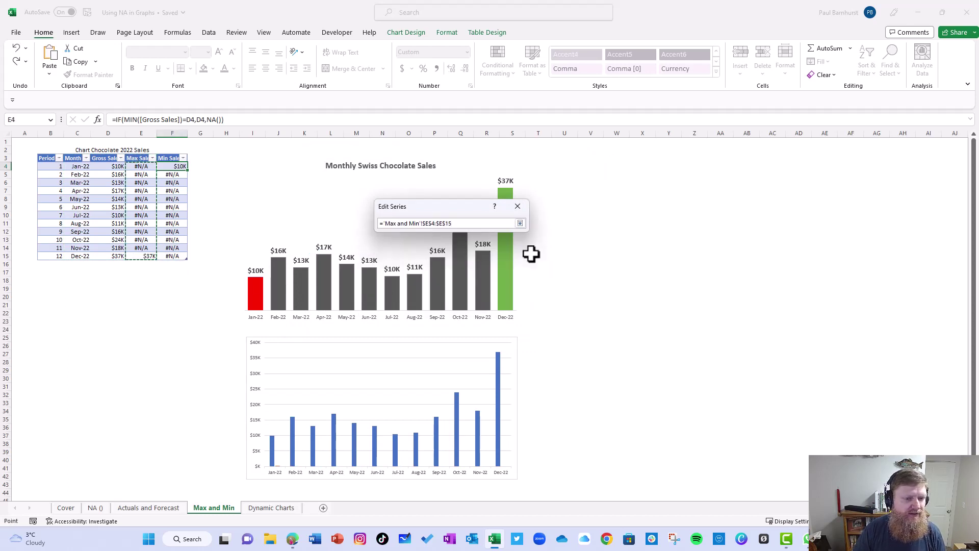
{"action": "left_click", "coordinate": [520, 223]}
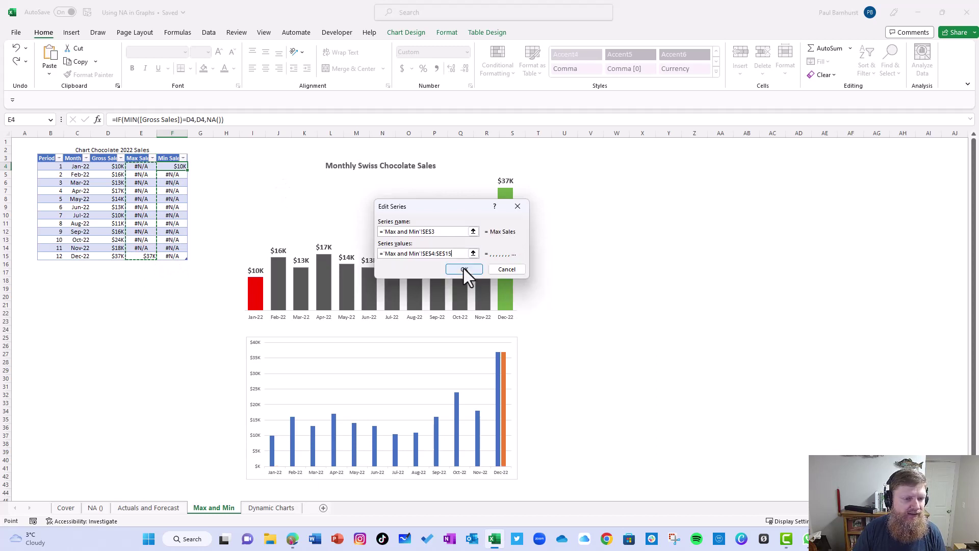
{"action": "left_click", "coordinate": [463, 268]}
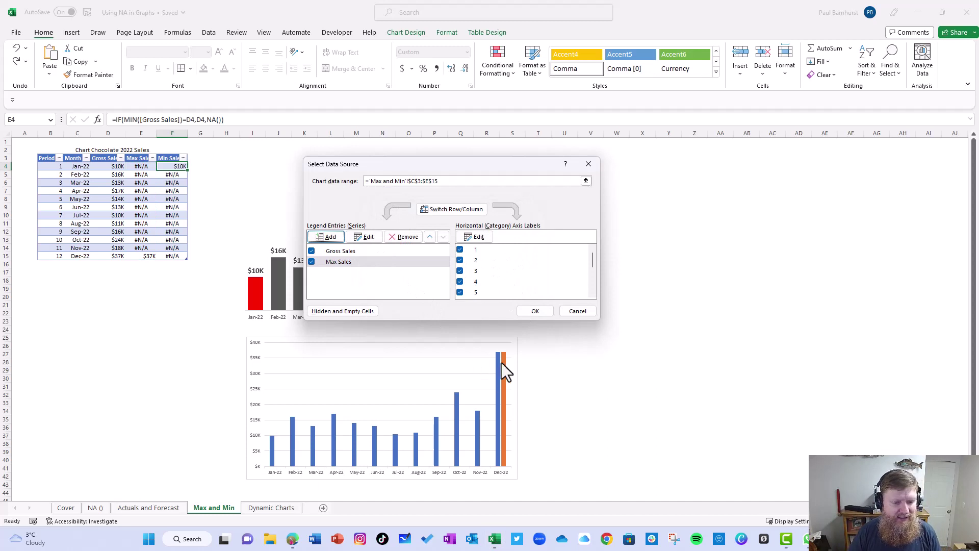
- Add a Min Sales series (name F3, values F4:F15) and apply the data changes
{"action": "left_click", "coordinate": [332, 233]}
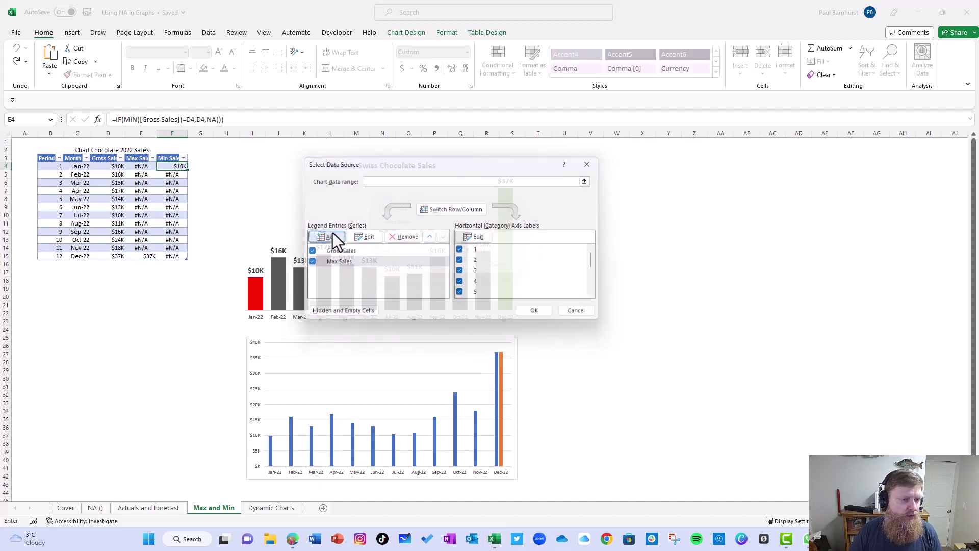
{"action": "left_click", "coordinate": [467, 228]}
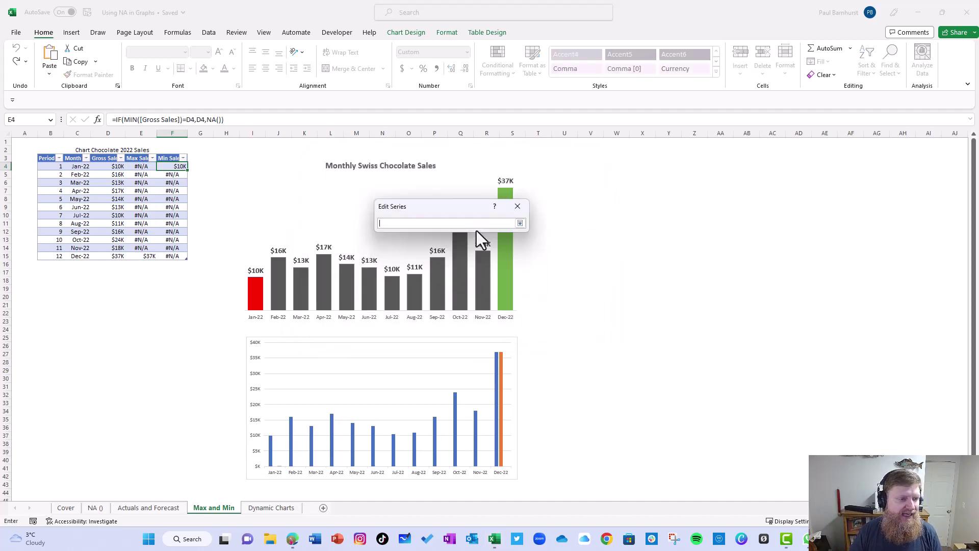
{"action": "left_click", "coordinate": [175, 161]}
{"action": "left_click", "coordinate": [520, 223]}
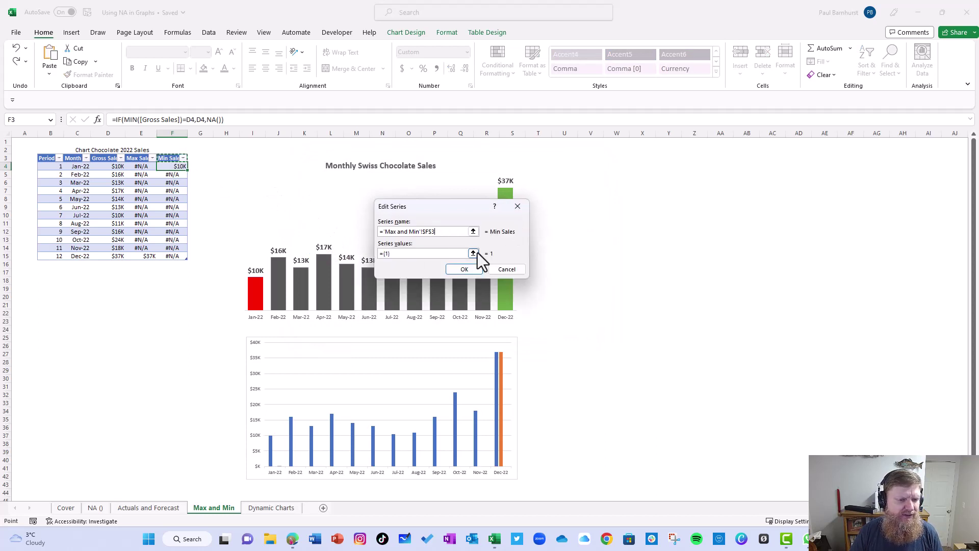
{"action": "left_click", "coordinate": [474, 254]}
{"action": "left_click_drag", "start_coordinate": [172, 166], "coordinate": [172, 256]}
{"action": "left_click", "coordinate": [521, 223]}
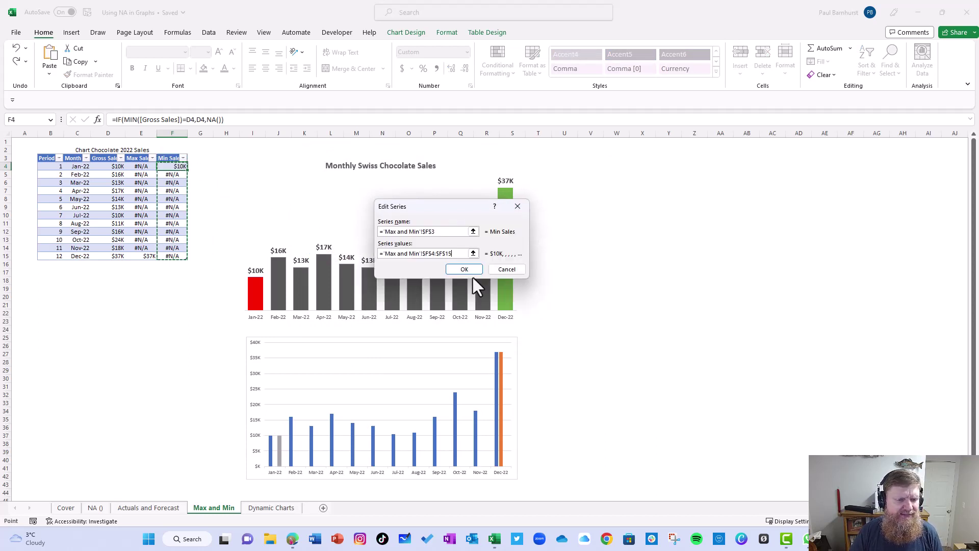
{"action": "left_click", "coordinate": [467, 271]}
{"action": "left_click", "coordinate": [535, 311]}
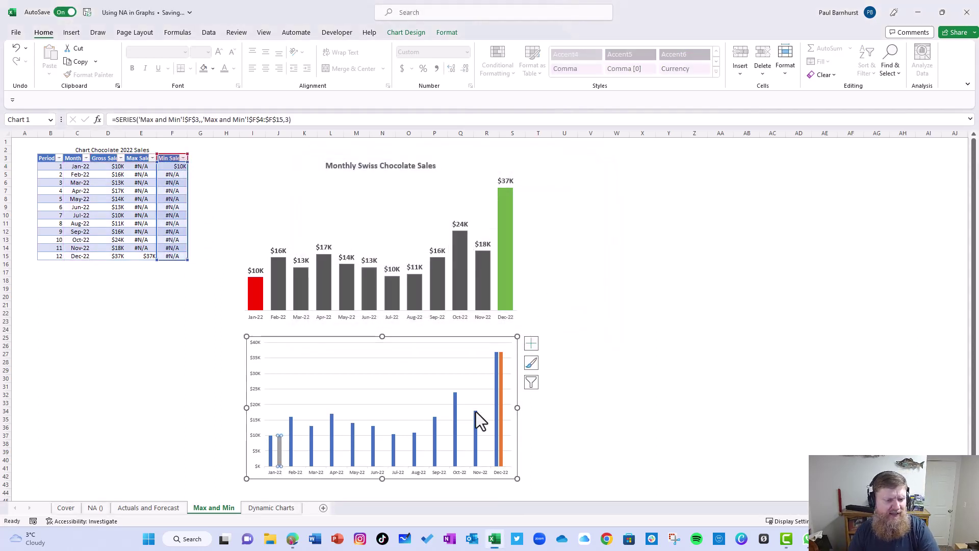
{"action": "left_click", "coordinate": [503, 404]}
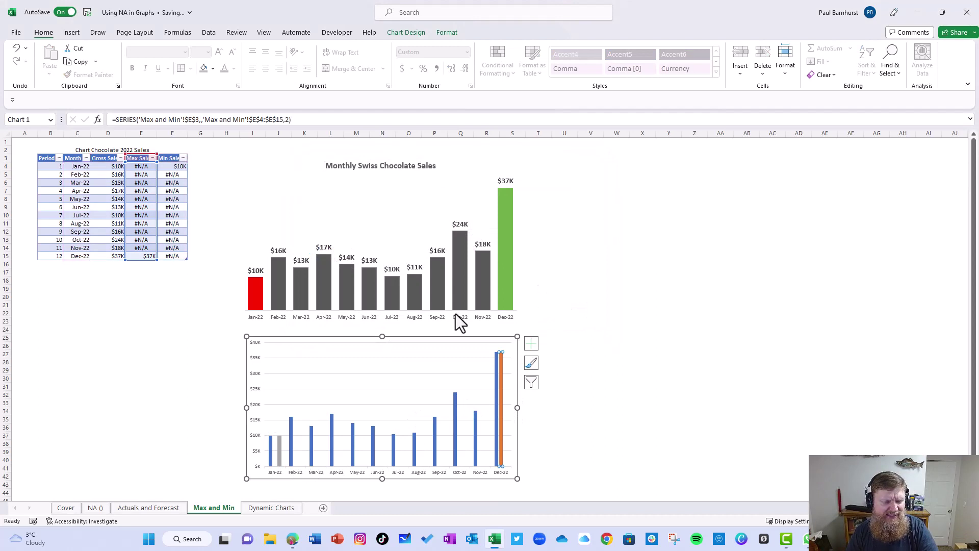
{"action": "left_click", "coordinate": [418, 212]}
{"action": "left_click", "coordinate": [421, 372]}
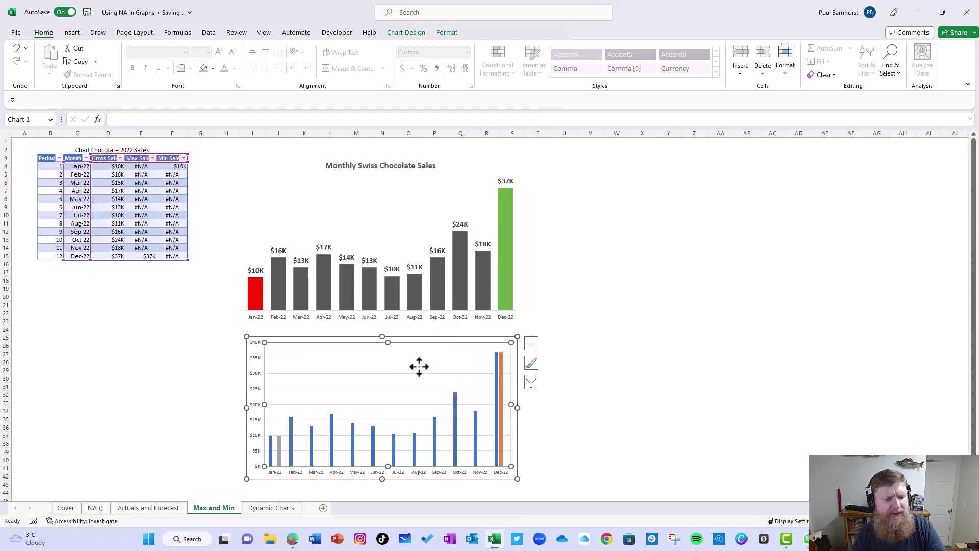
- Delete the lower chart's gridlines and vertical axis
{"action": "left_click", "coordinate": [389, 360]}
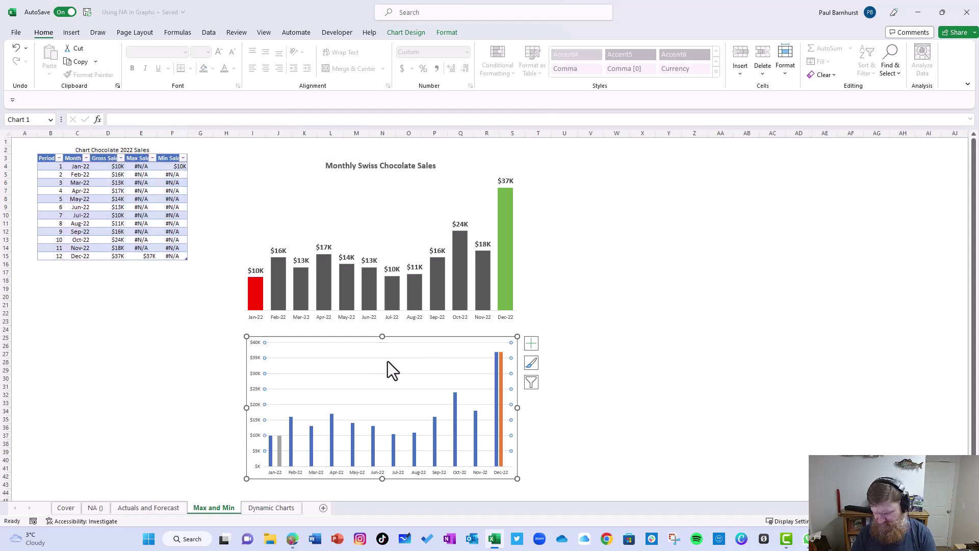
{"action": "key", "text": "Delete"}
{"action": "left_click", "coordinate": [256, 361]}
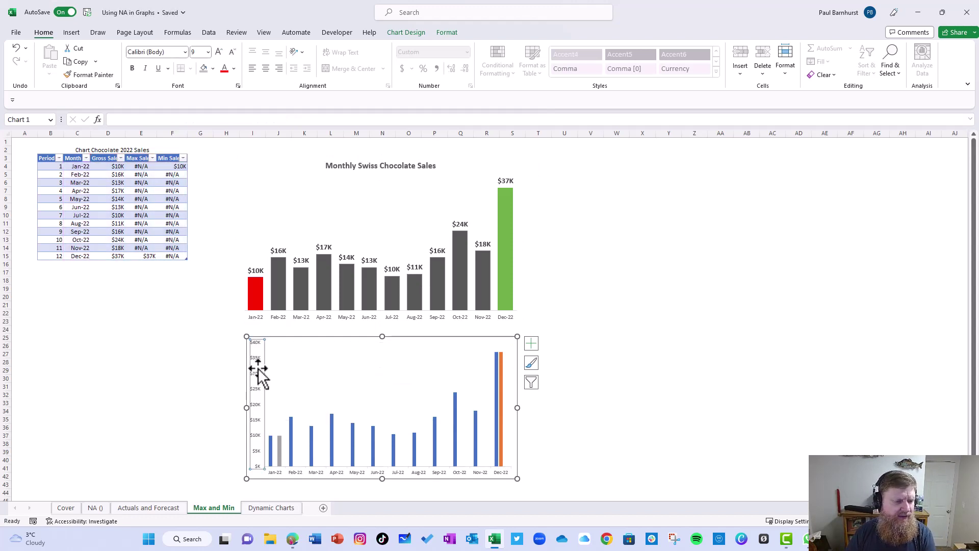
{"action": "key", "text": "Delete"}
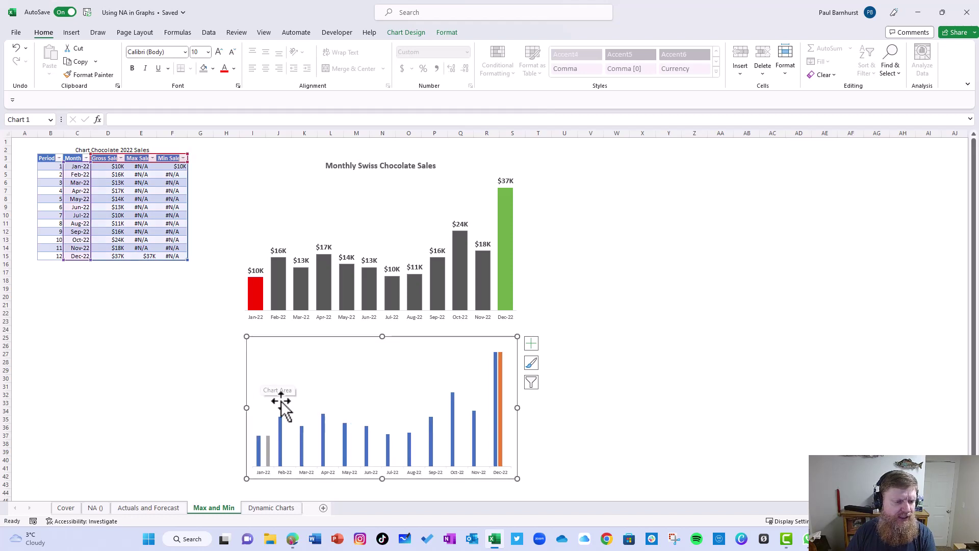
- Remove the lower chart's border with Shape Outline set to No Outline
{"action": "left_click", "coordinate": [447, 32]}
{"action": "left_click", "coordinate": [432, 61]}
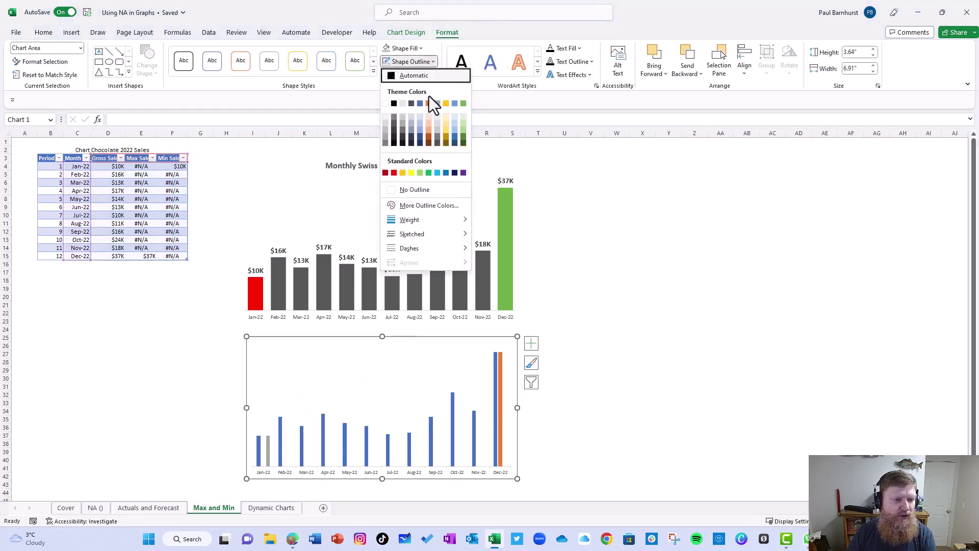
{"action": "left_click", "coordinate": [426, 189]}
{"action": "left_click", "coordinate": [619, 402]}
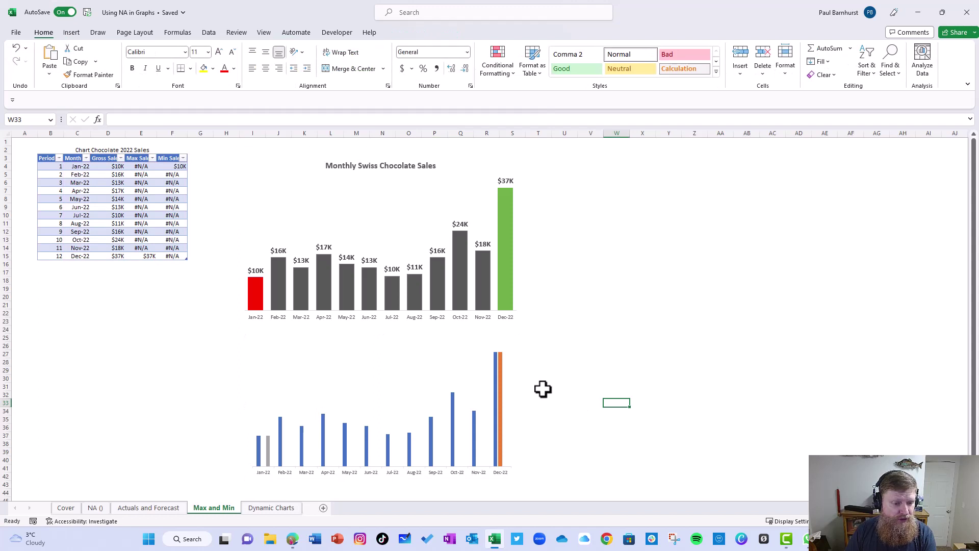
{"action": "left_click", "coordinate": [464, 388]}
{"action": "left_click", "coordinate": [497, 371]}
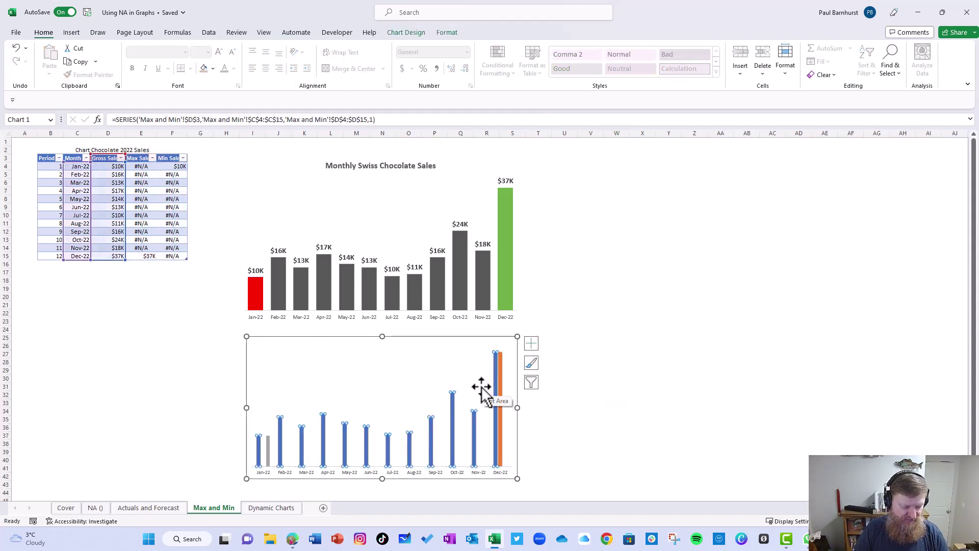
- Open Format Data Series for the Gross Sales series and drag the overlap toward 100%
{"action": "key", "text": "ctrl+1"}
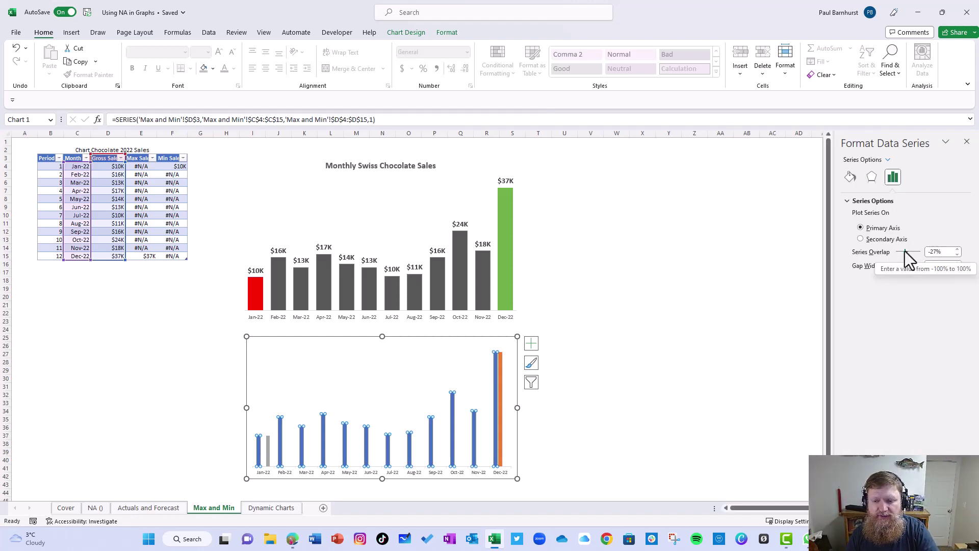
{"action": "left_click_drag", "start_coordinate": [922, 252], "coordinate": [920, 256]}
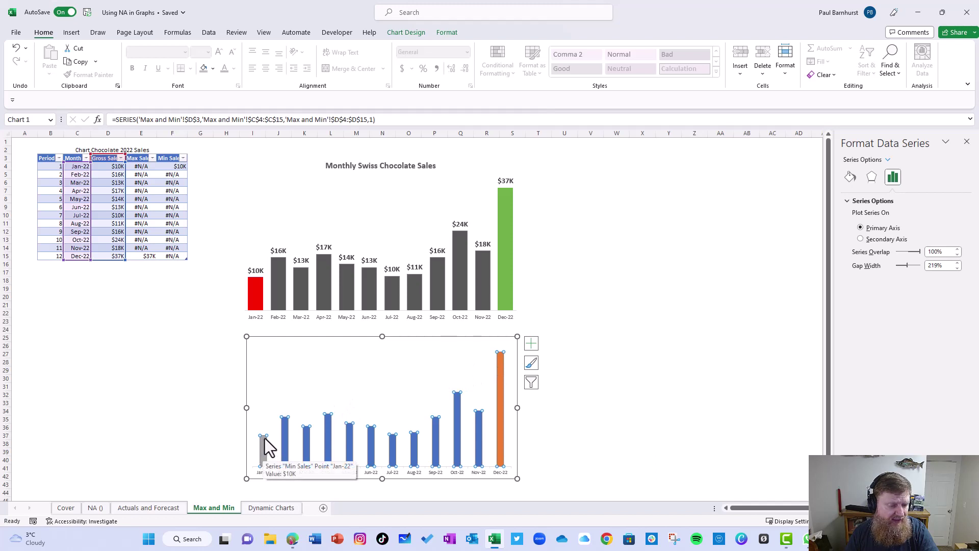
{"action": "left_click", "coordinate": [400, 367]}
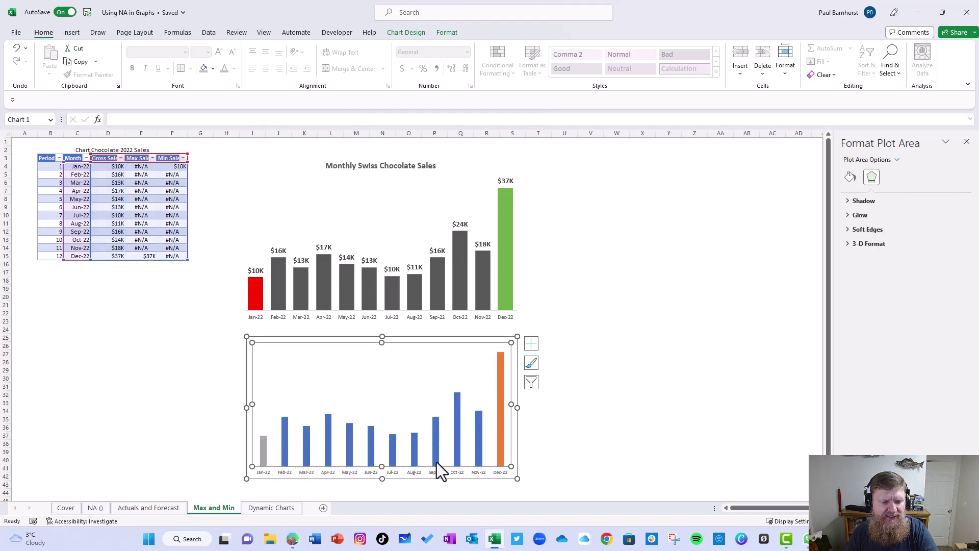
{"action": "left_click", "coordinate": [500, 381]}
{"action": "left_click", "coordinate": [479, 420]}
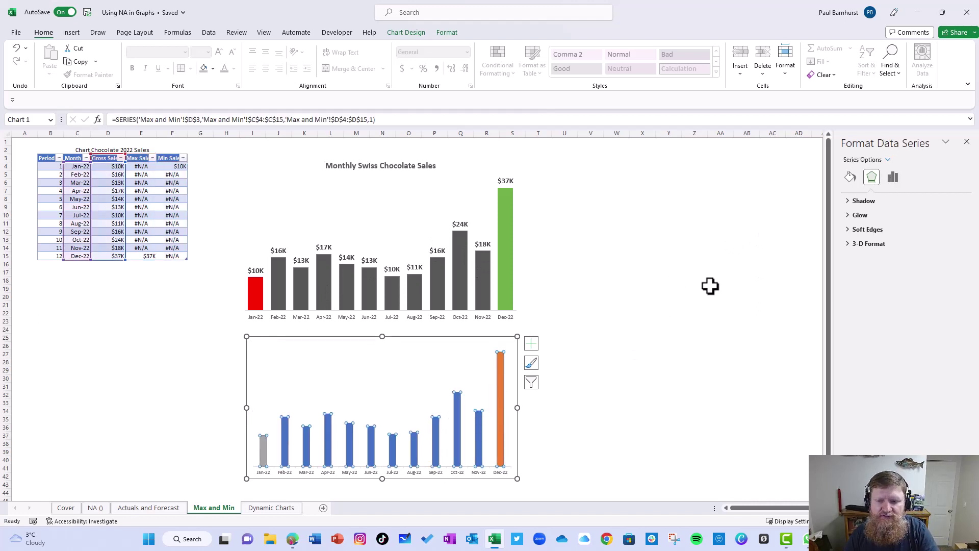
- In Series Options, set Series Overlap to 100% and Gap Width to 70%
{"action": "left_click", "coordinate": [893, 177]}
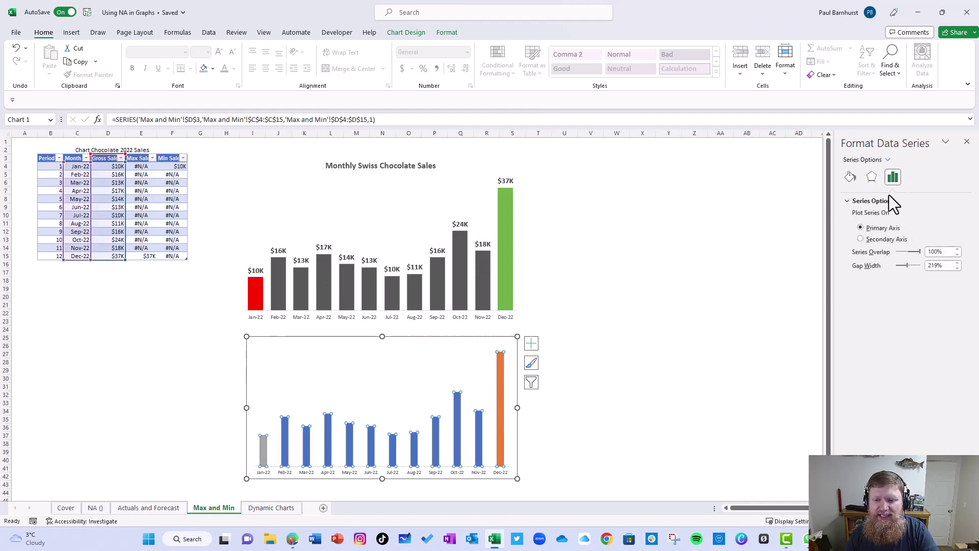
{"action": "left_click", "coordinate": [938, 252]}
{"action": "type", "text": "70"}
{"action": "key", "text": "Return"}
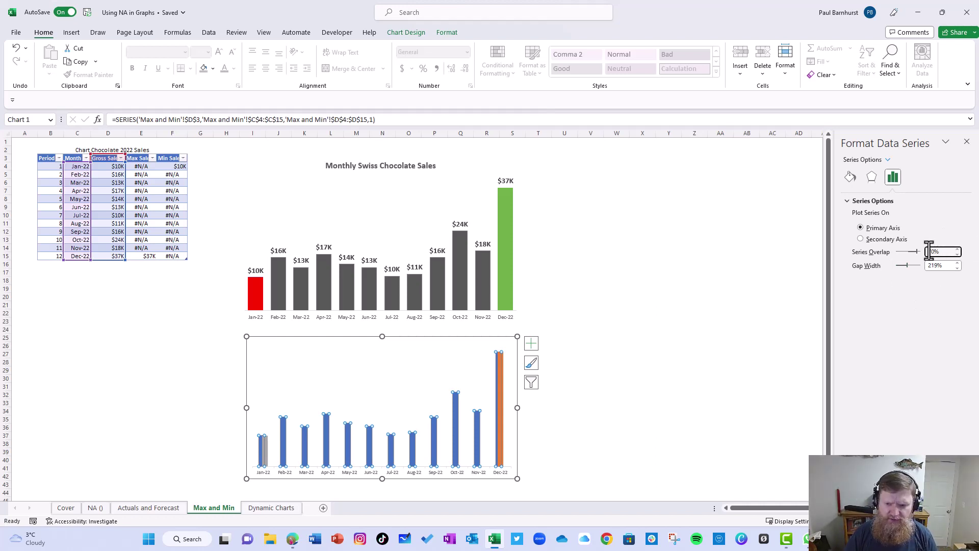
{"action": "double_click", "coordinate": [946, 251]}
{"action": "type", "text": "100"}
{"action": "key", "text": "Return"}
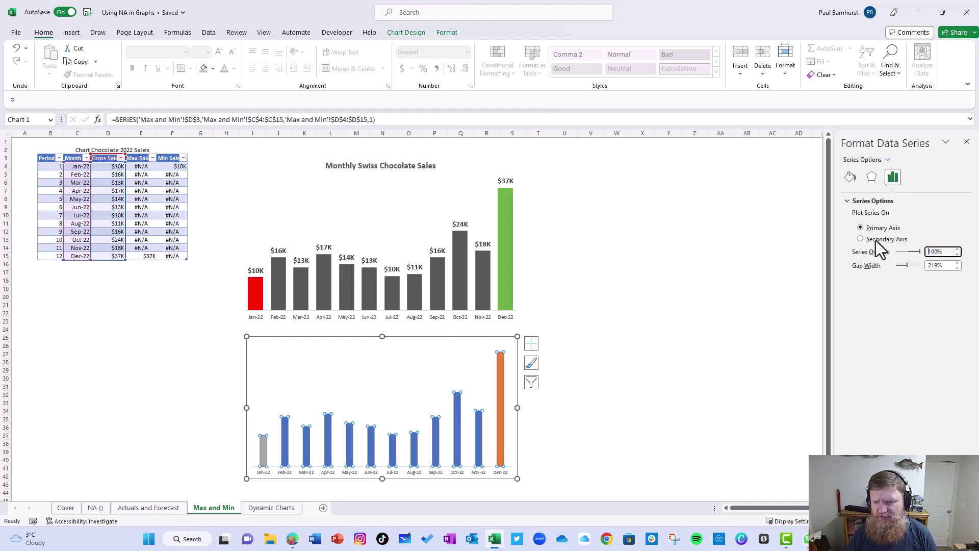
{"action": "double_click", "coordinate": [949, 265]}
{"action": "type", "text": "70"}
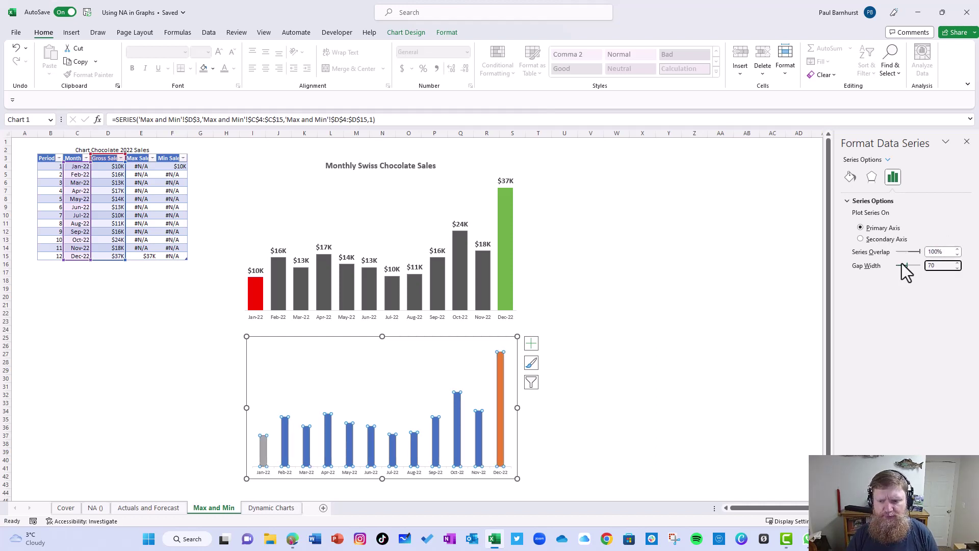
{"action": "key", "text": "Return"}
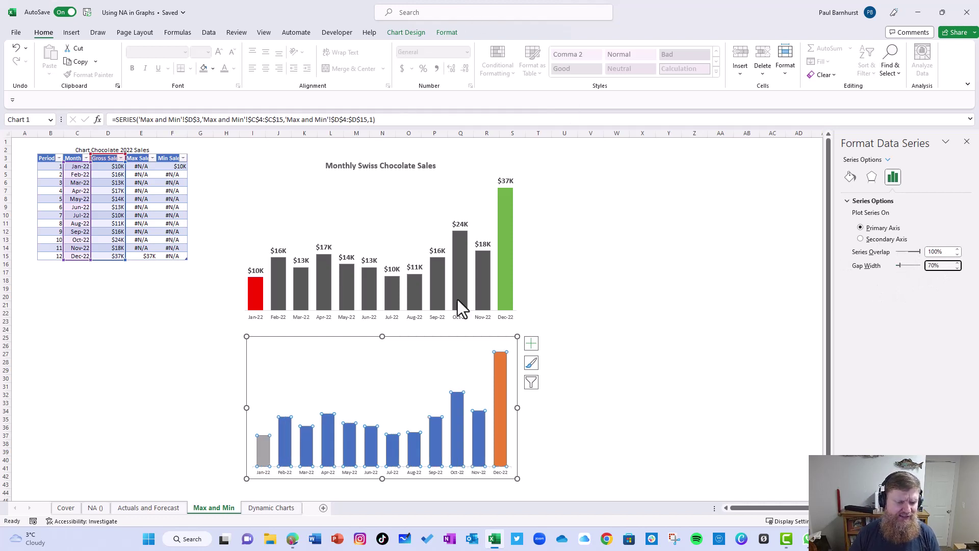
- Add bold 12-point value labels such as $10K and $37K to every bar in the lower chart
{"action": "left_click", "coordinate": [531, 343]}
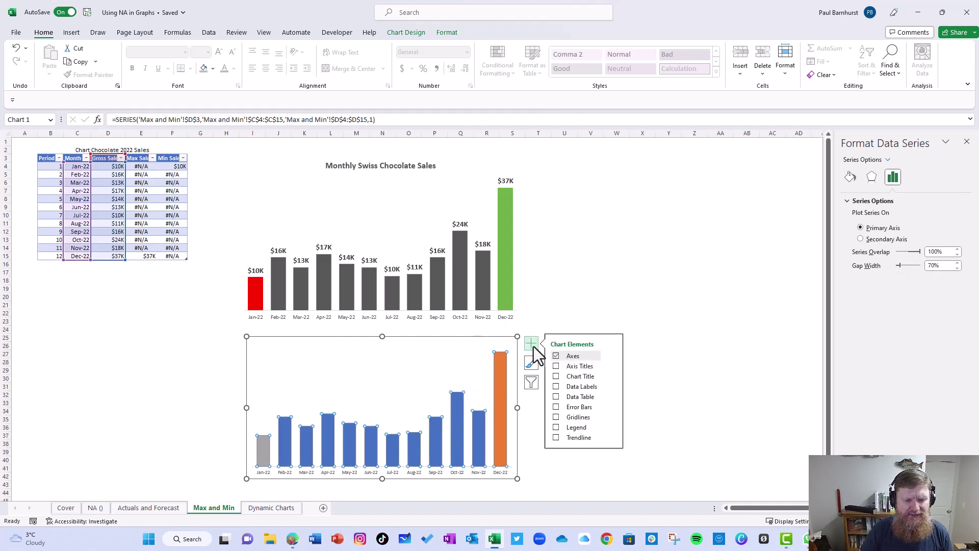
{"action": "left_click", "coordinate": [559, 386]}
{"action": "left_click", "coordinate": [498, 347]}
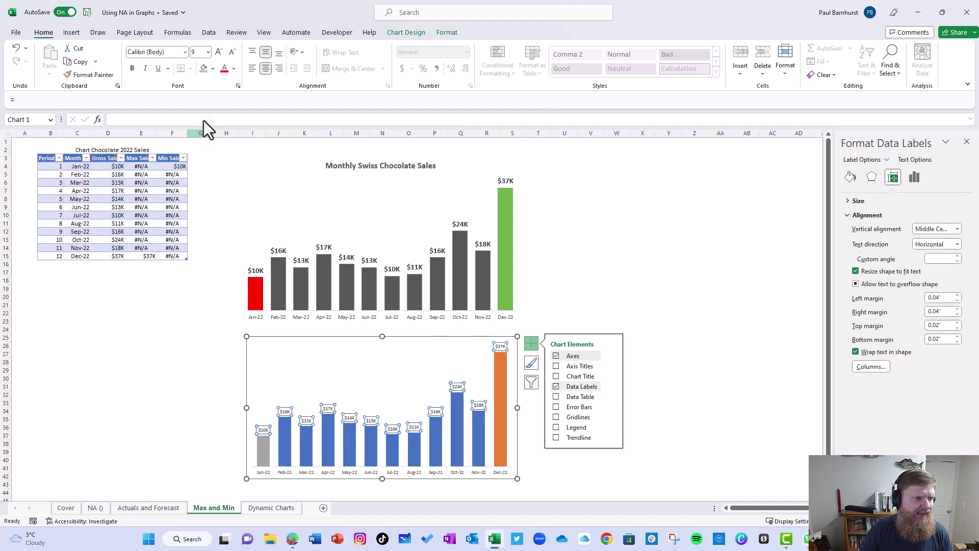
{"action": "left_click", "coordinate": [132, 69]}
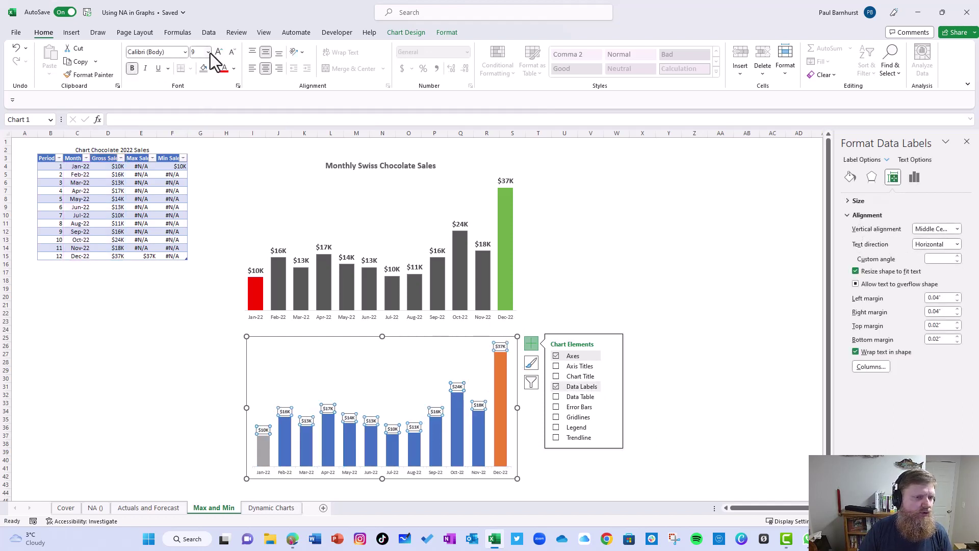
{"action": "left_click", "coordinate": [208, 52]}
{"action": "left_click", "coordinate": [203, 124]}
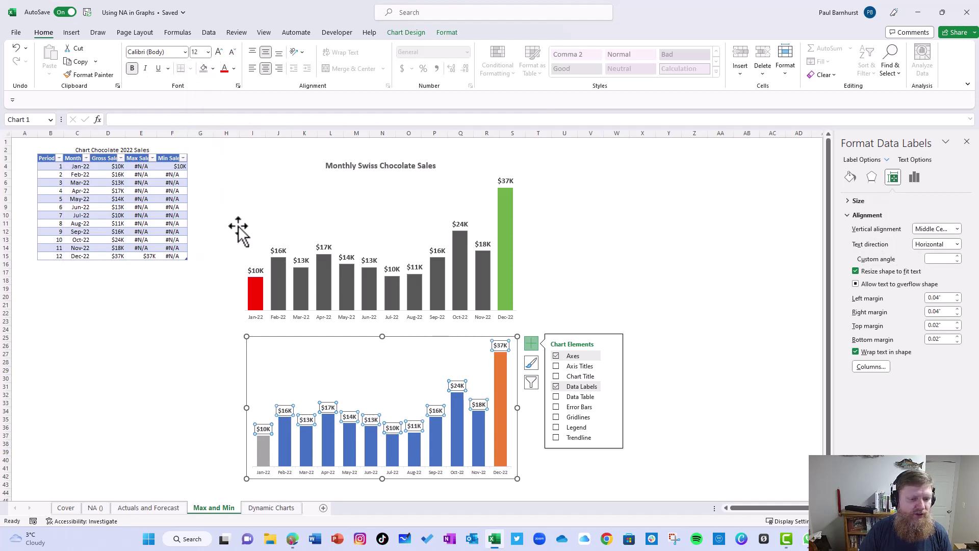
{"action": "left_click", "coordinate": [338, 452]}
{"action": "left_click", "coordinate": [329, 452]}
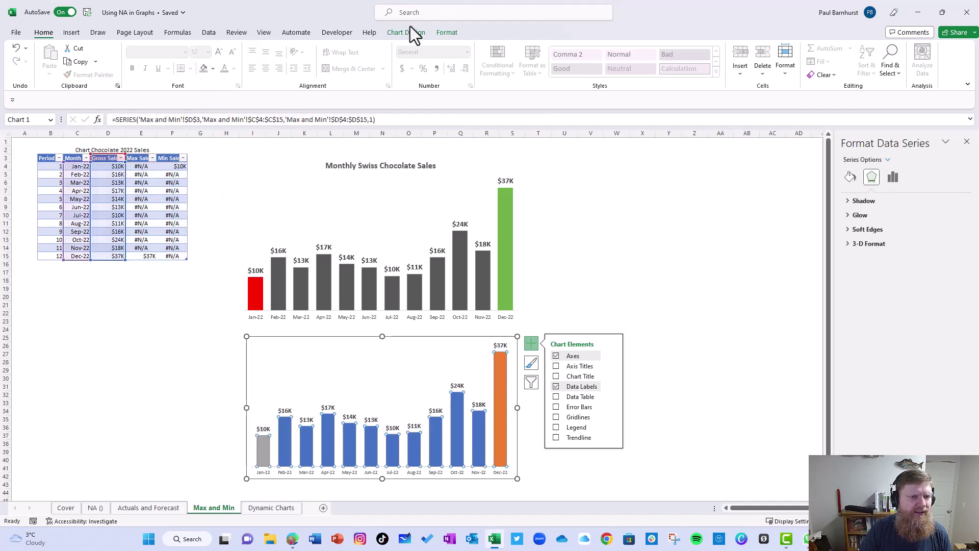
- Fill the lower chart's Gross Sales bars dark grey
{"action": "left_click", "coordinate": [447, 33]}
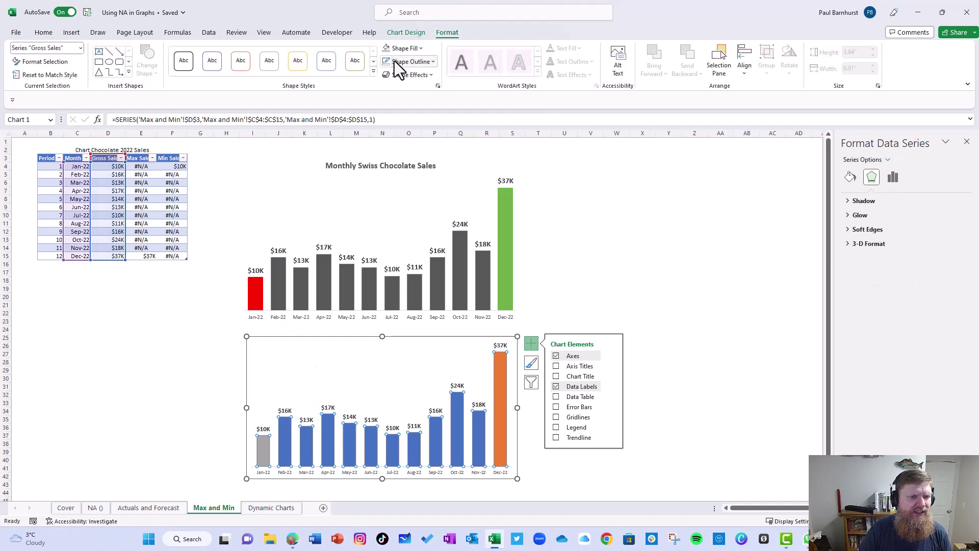
{"action": "left_click", "coordinate": [421, 48]}
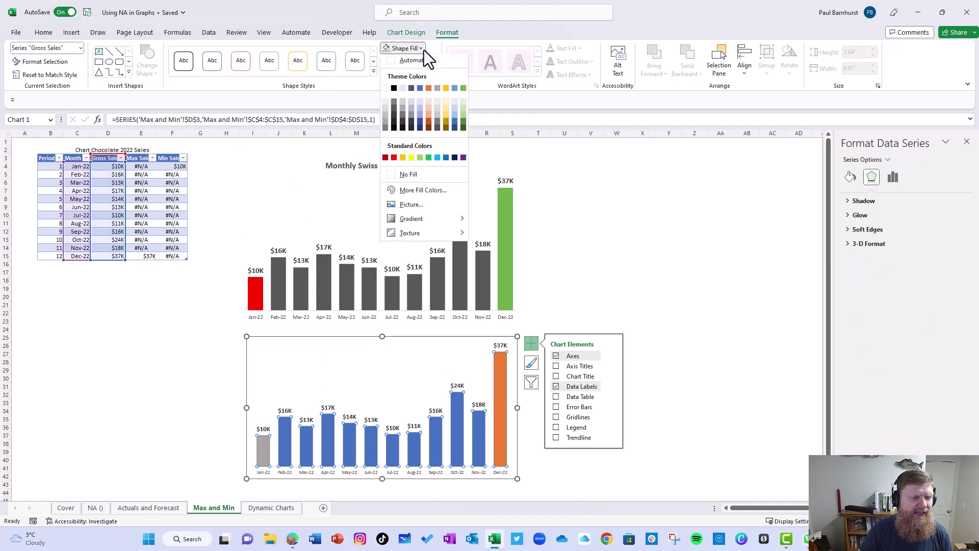
{"action": "left_click", "coordinate": [397, 117]}
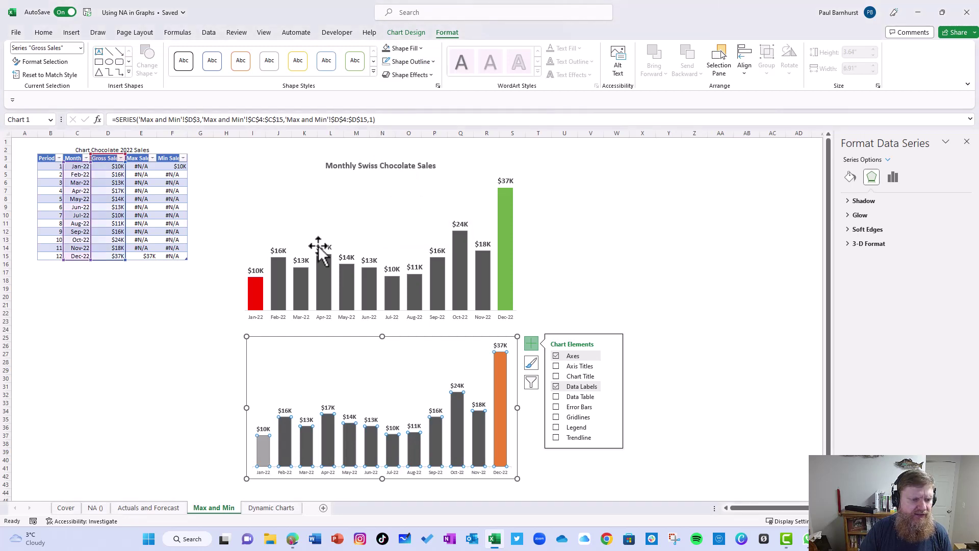
- Give the Jan-22 Min Sales bar a red fill and red outline
{"action": "left_click", "coordinate": [265, 456]}
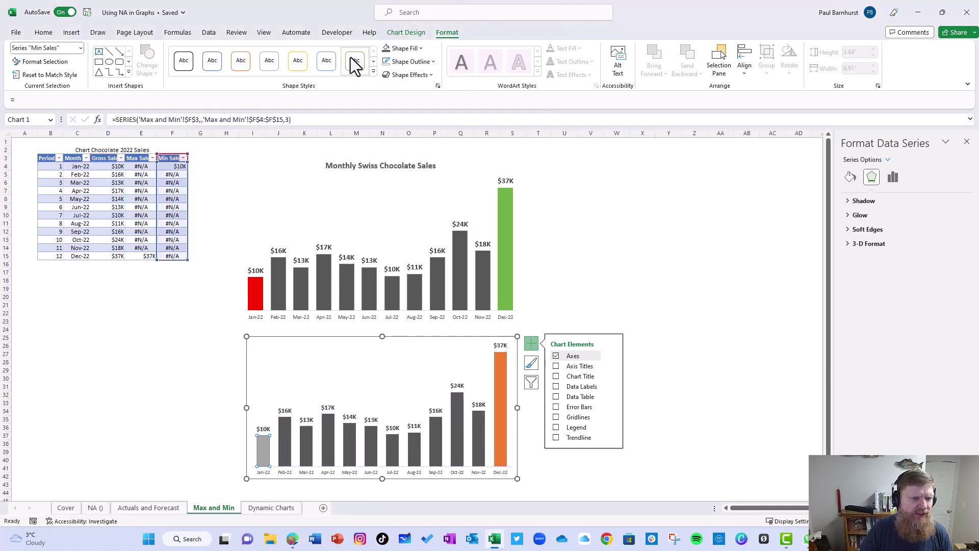
{"action": "left_click", "coordinate": [419, 50]}
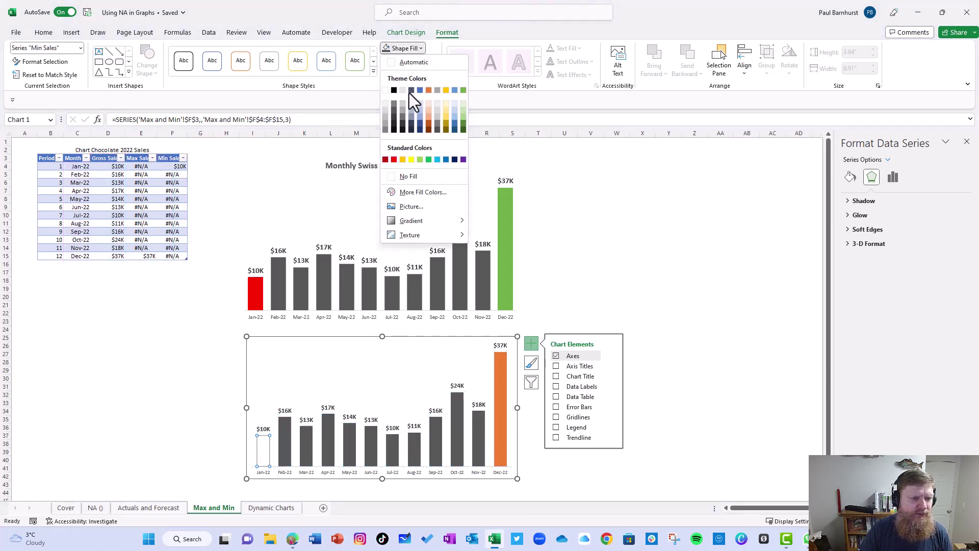
{"action": "left_click", "coordinate": [393, 161]}
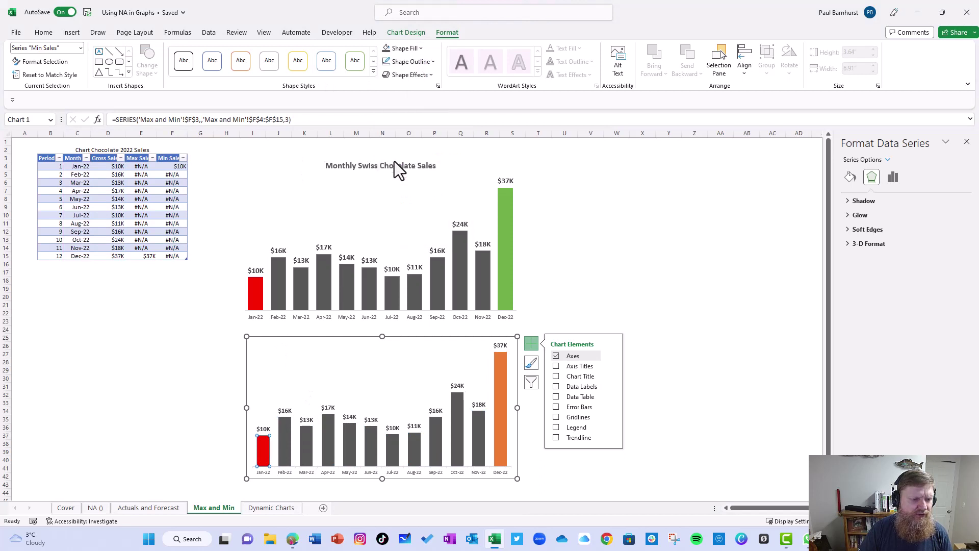
{"action": "left_click", "coordinate": [421, 49]}
{"action": "left_click", "coordinate": [435, 51]}
{"action": "left_click", "coordinate": [433, 60]}
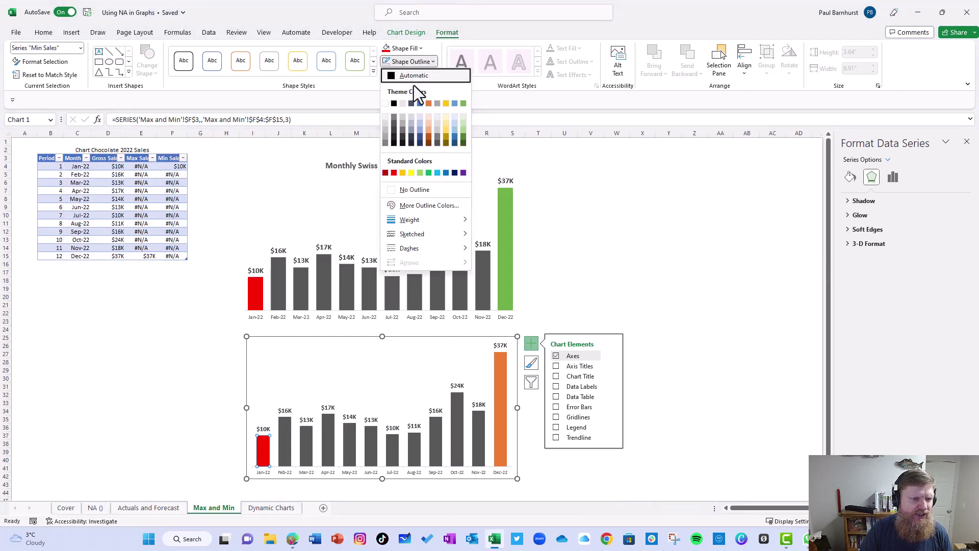
{"action": "left_click", "coordinate": [393, 173]}
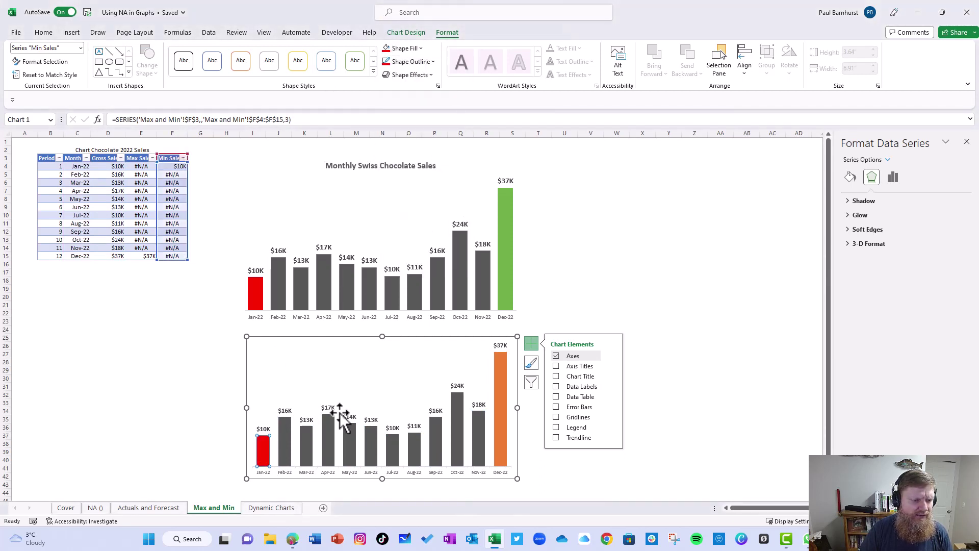
- Give the Dec-22 Max Sales bar a green outline and green fill
{"action": "left_click", "coordinate": [500, 388]}
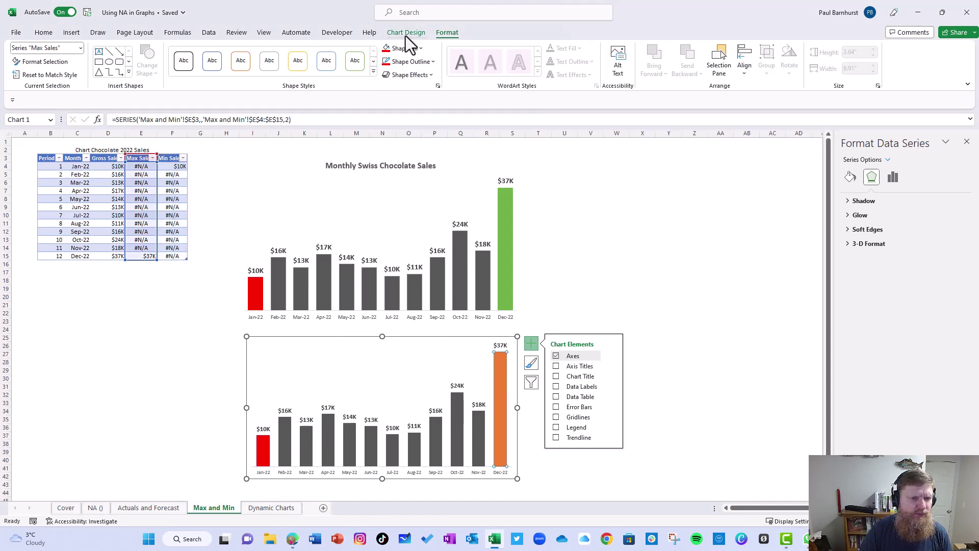
{"action": "left_click", "coordinate": [431, 62]}
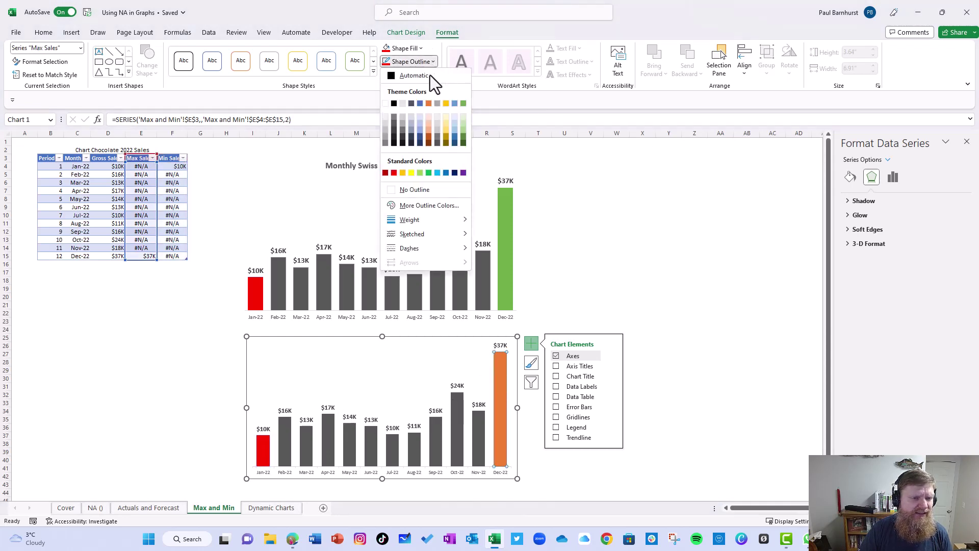
{"action": "left_click", "coordinate": [465, 103]}
{"action": "left_click", "coordinate": [420, 48]}
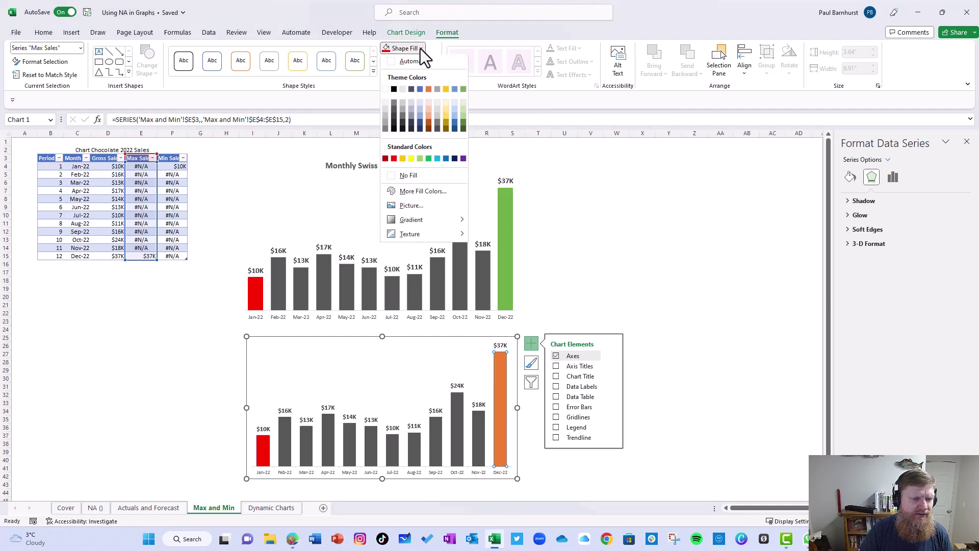
{"action": "left_click", "coordinate": [463, 90]}
- Refill the Gross Sales bars grey with a dark grey outline
{"action": "left_click", "coordinate": [458, 415]}
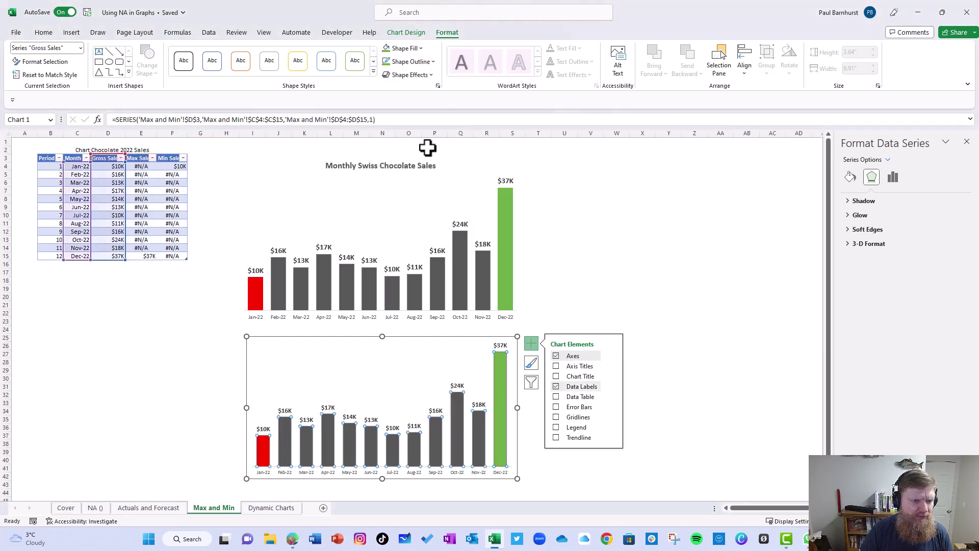
{"action": "left_click", "coordinate": [423, 50]}
{"action": "left_click", "coordinate": [394, 108]}
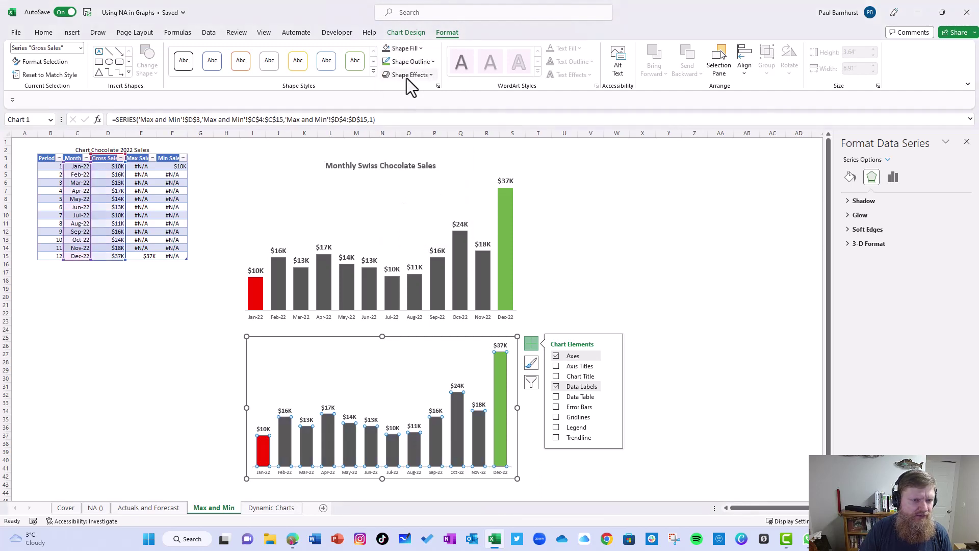
{"action": "left_click", "coordinate": [433, 62]}
{"action": "left_click", "coordinate": [396, 125]}
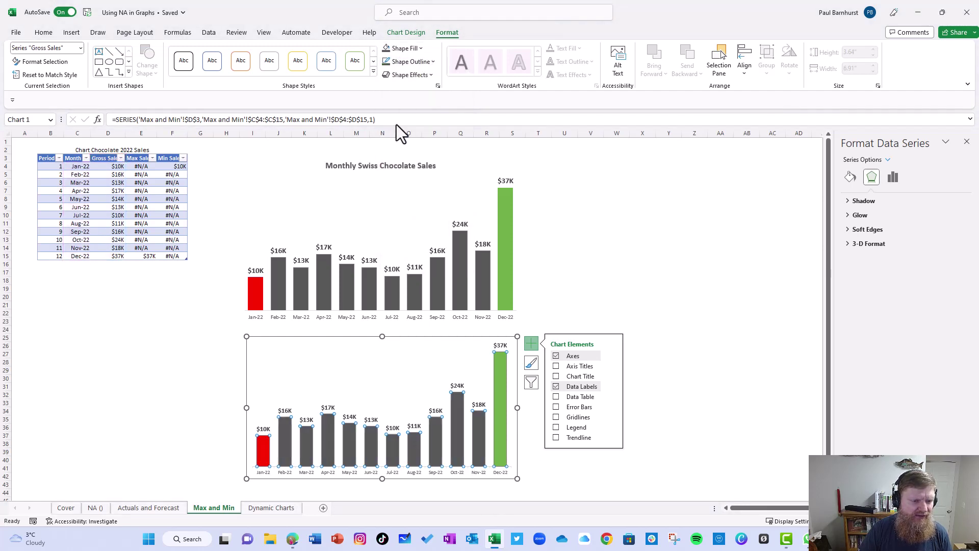
- Enlarge the lower chart to match the upper chart's size
{"action": "left_click", "coordinate": [617, 223]}
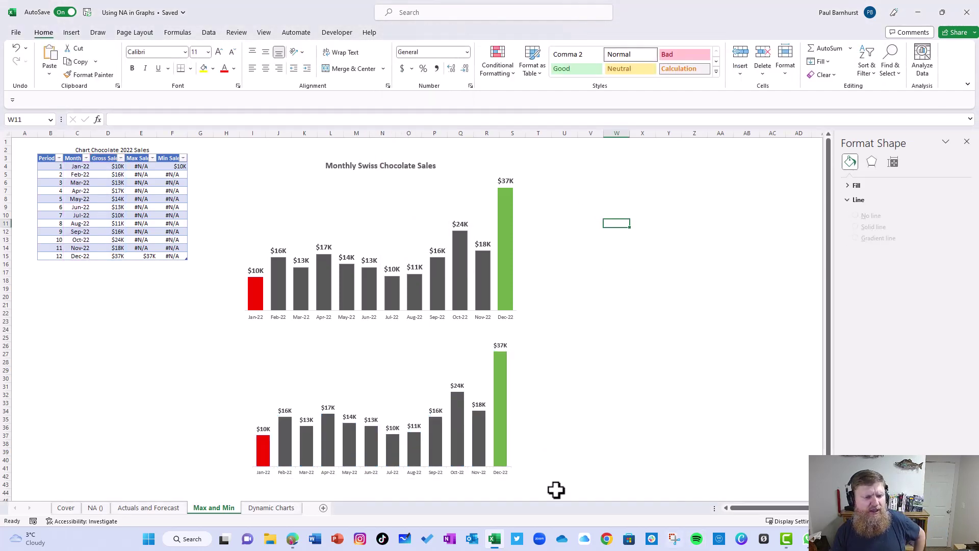
{"action": "left_click", "coordinate": [478, 438]}
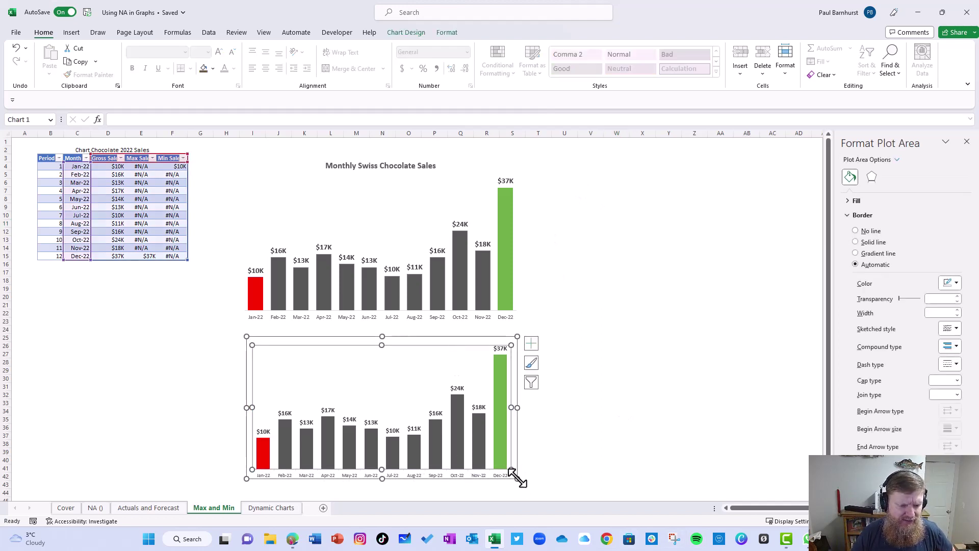
{"action": "left_click_drag", "start_coordinate": [517, 478], "coordinate": [538, 486]}
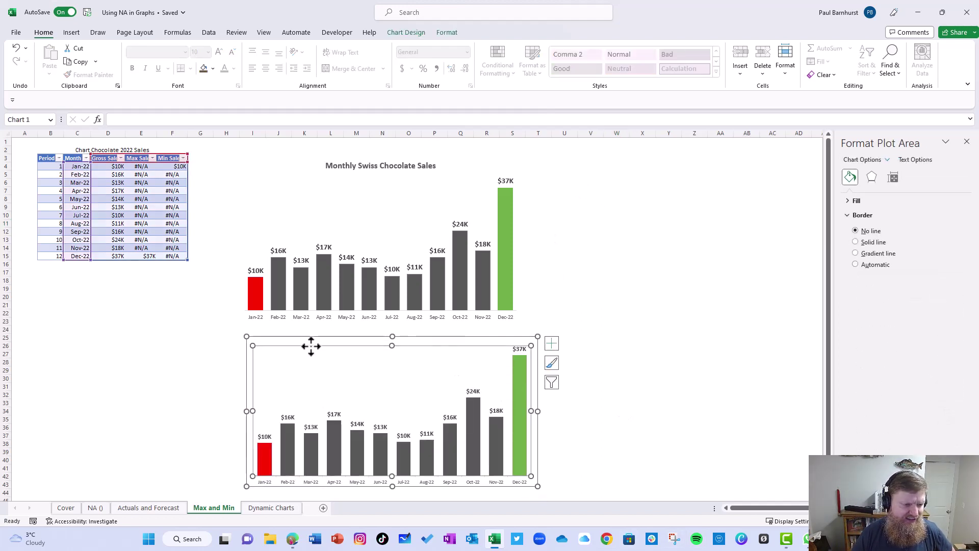
- Shift the lower chart left so it lines up beneath the upper chart
{"action": "left_click", "coordinate": [258, 330]}
{"action": "left_click", "coordinate": [246, 332]}
{"action": "left_click", "coordinate": [248, 343]}
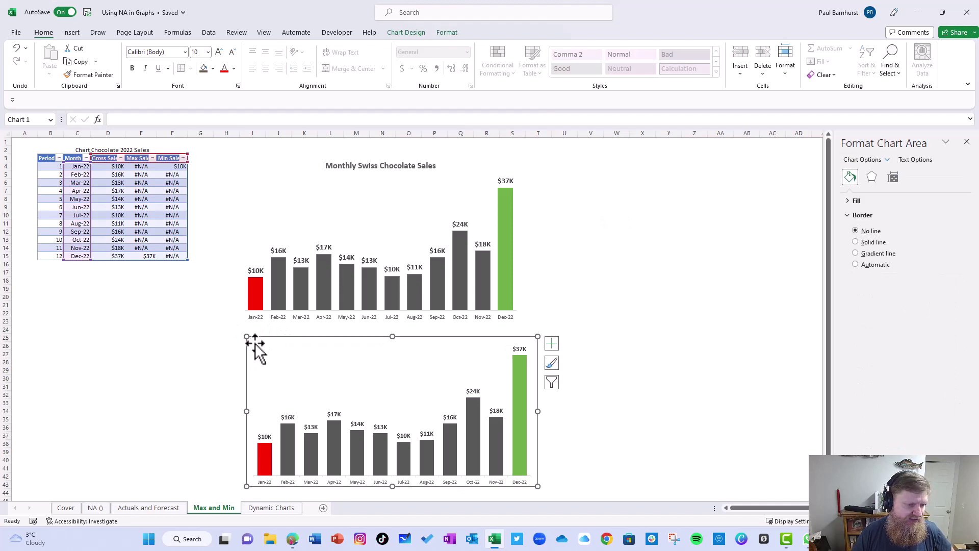
{"action": "left_click_drag", "start_coordinate": [277, 343], "coordinate": [264, 339]}
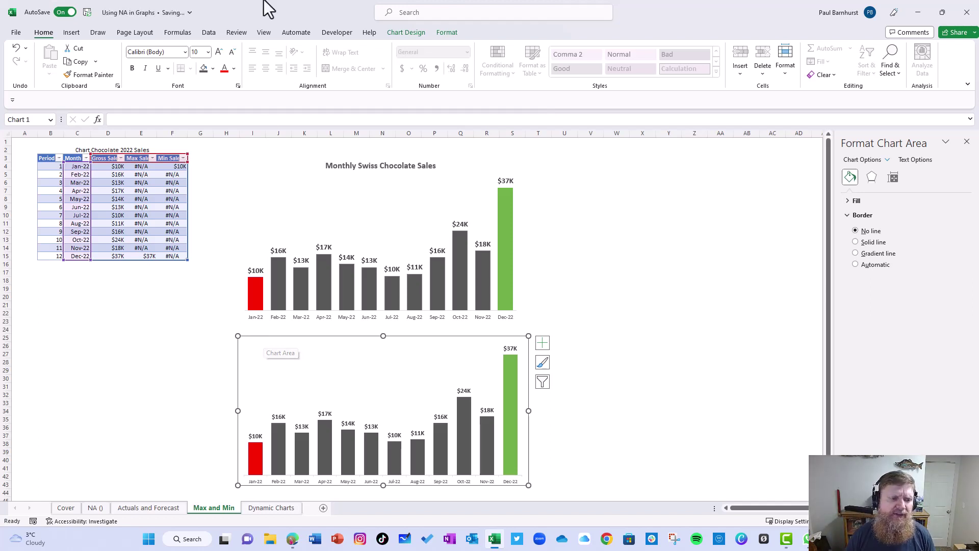
- Delete the upper Max and Min chart's data labels, briefly re-adding and undoing them
{"action": "left_click", "coordinate": [288, 251]}
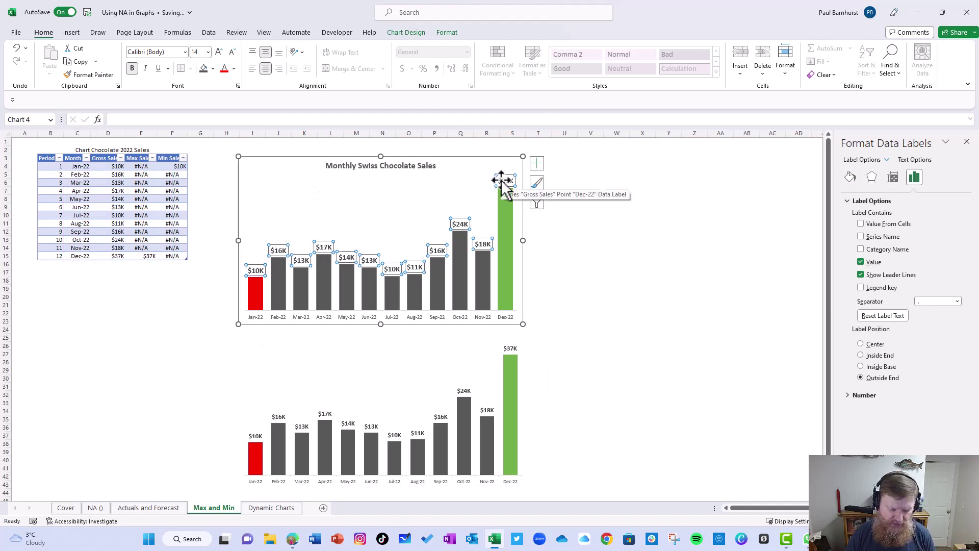
{"action": "key", "text": "Delete"}
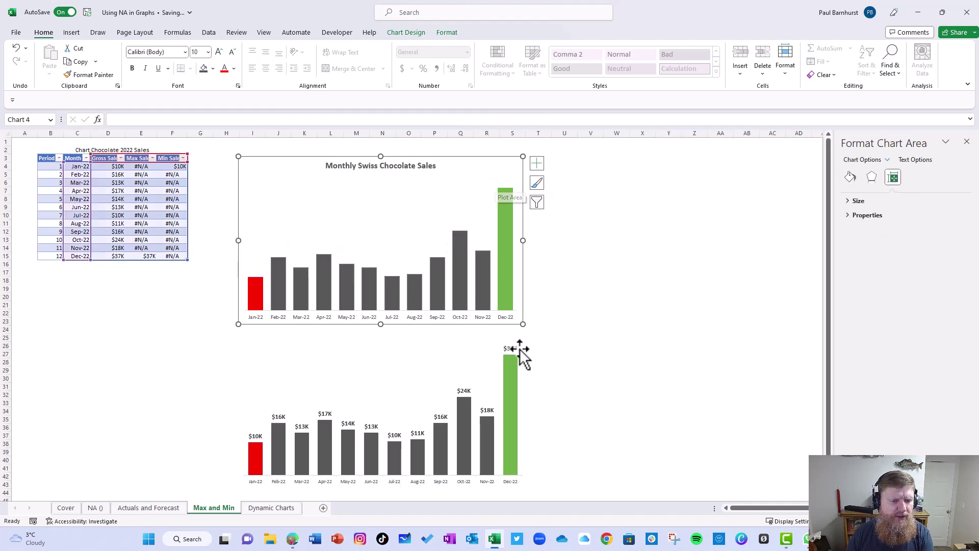
{"action": "right_click", "coordinate": [465, 204]}
{"action": "key", "text": "Escape"}
{"action": "left_click", "coordinate": [536, 162]}
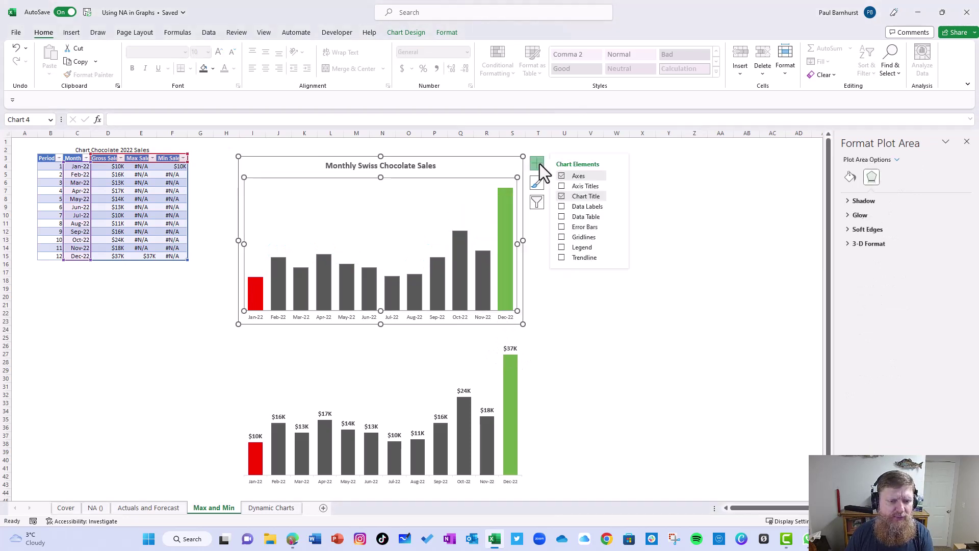
{"action": "left_click", "coordinate": [562, 206]}
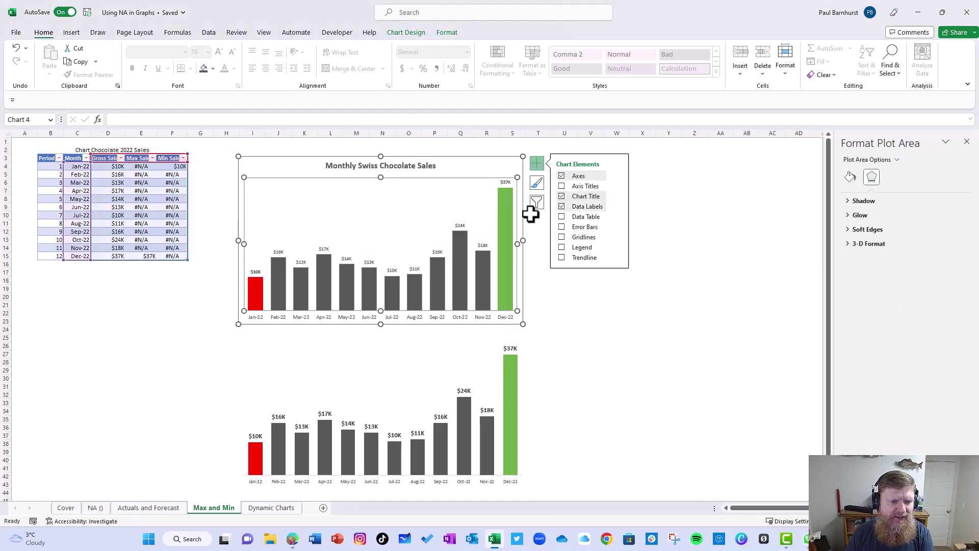
{"action": "key", "text": "ctrl+z"}
- Label only the Dec-22 maximum and Jan-22 minimum bars with their values
{"action": "left_click", "coordinate": [564, 271]}
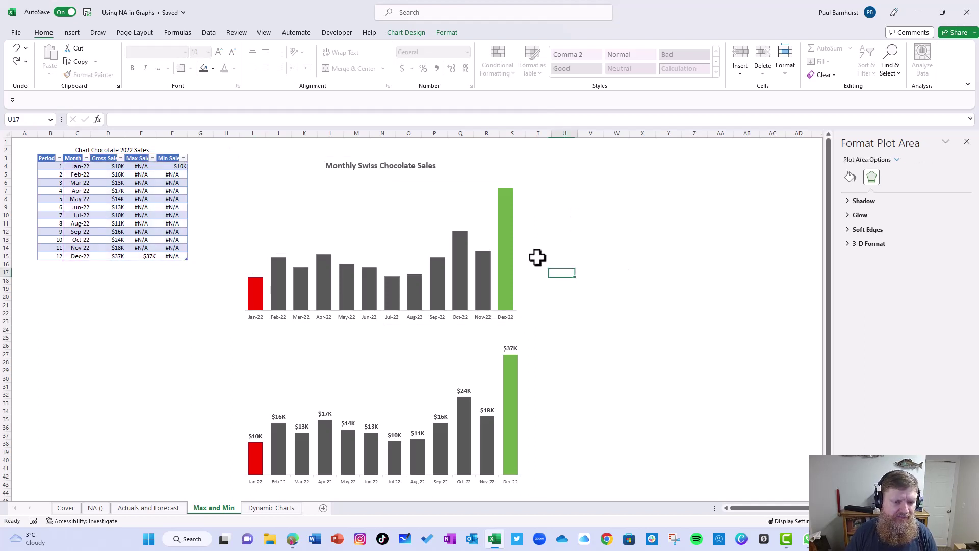
{"action": "left_click", "coordinate": [506, 229]}
{"action": "left_click", "coordinate": [537, 162]}
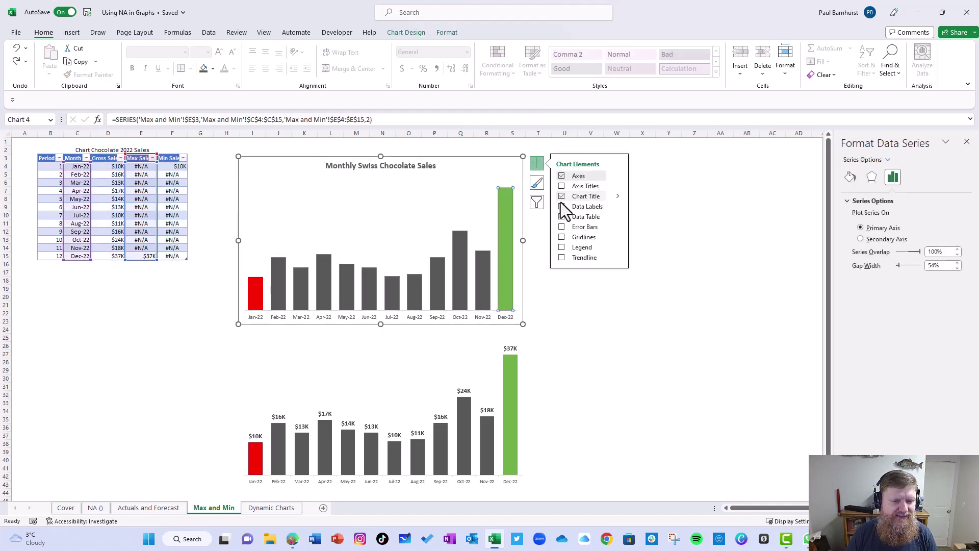
{"action": "left_click", "coordinate": [562, 207]}
{"action": "left_click", "coordinate": [254, 291]}
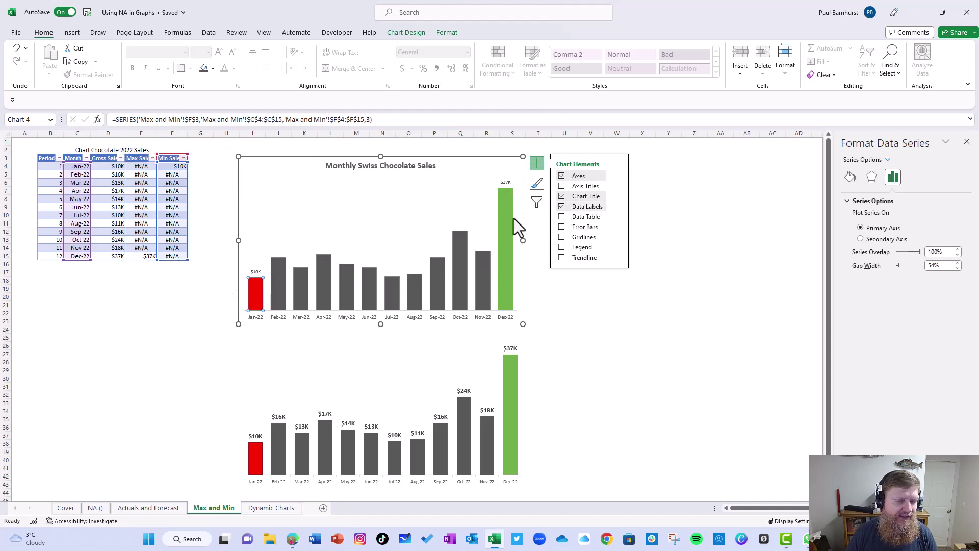
{"action": "left_click", "coordinate": [506, 183]}
{"action": "left_click", "coordinate": [506, 183]}
{"action": "left_click", "coordinate": [258, 275]}
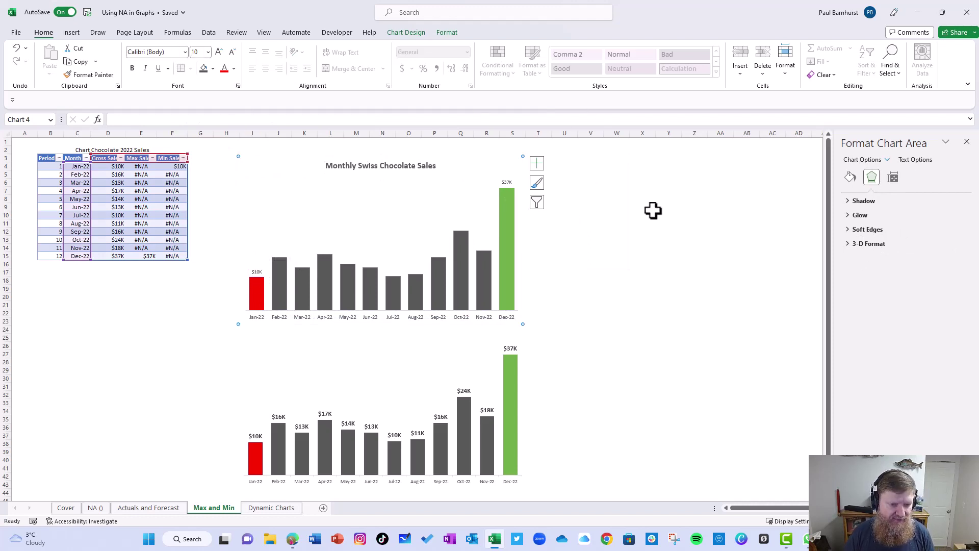
- Undo back to value labels on every bar, then go to the Dynamic Charts sheet
{"action": "left_click", "coordinate": [664, 232]}
{"action": "key", "text": "ctrl+z"}
{"action": "key", "text": "Down"}
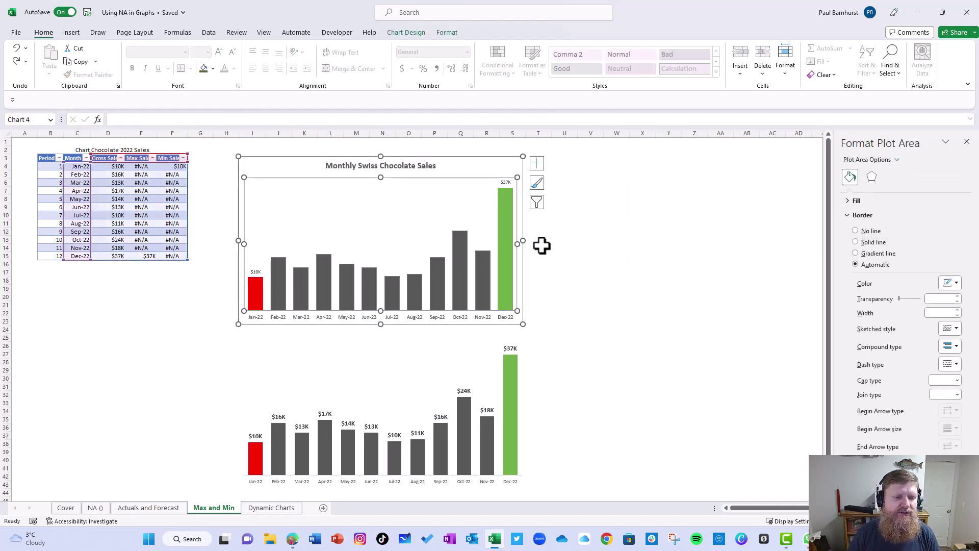
{"action": "key", "text": "Down"}
{"action": "key", "text": "Down"}
{"action": "key", "text": "ctrl+z"}
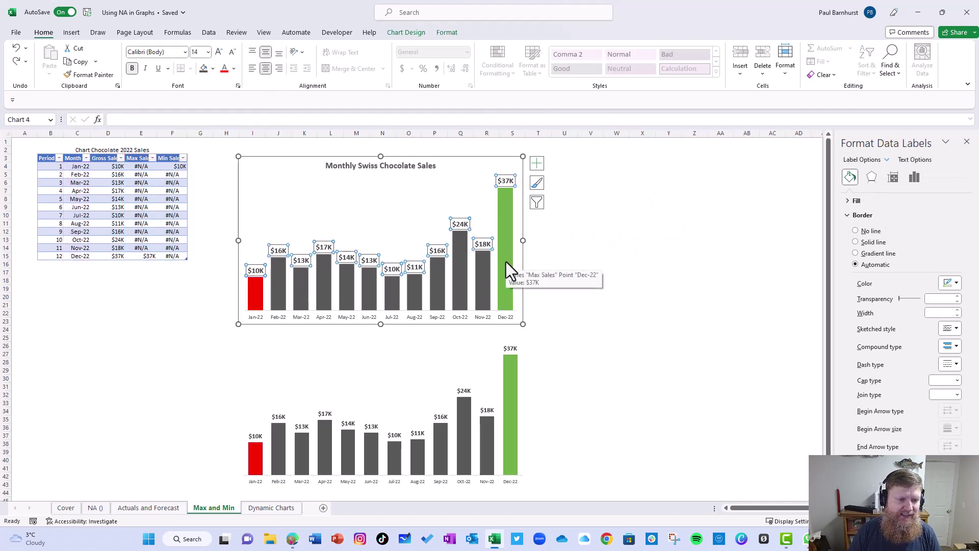
{"action": "left_click", "coordinate": [574, 250]}
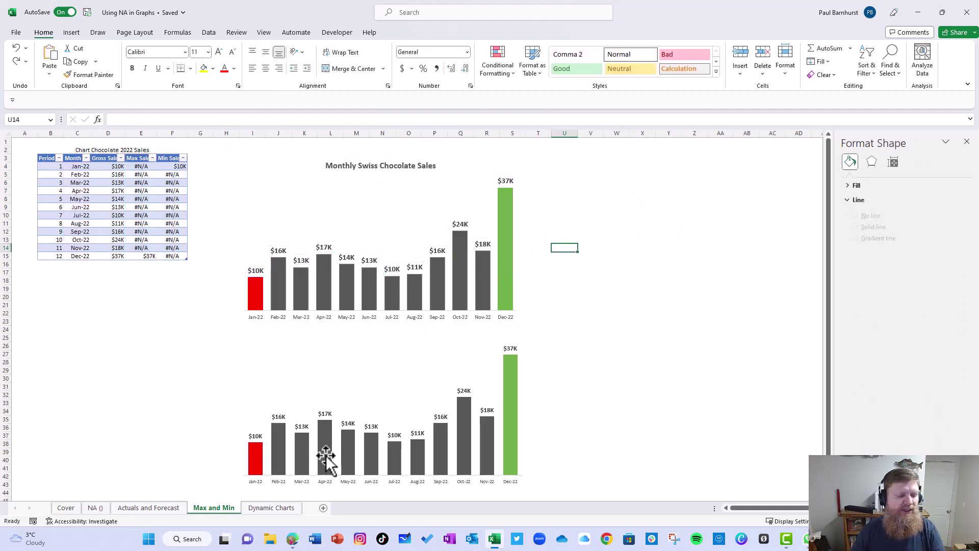
{"action": "left_click", "coordinate": [284, 508]}
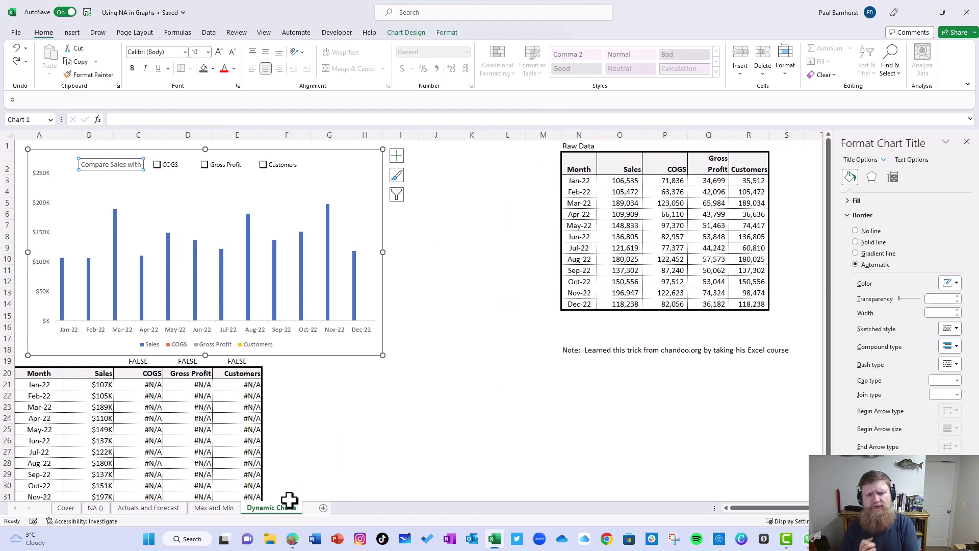
{"action": "left_click", "coordinate": [586, 166]}
{"action": "left_click", "coordinate": [662, 164]}
{"action": "left_click", "coordinate": [717, 162]}
{"action": "left_click", "coordinate": [755, 164]}
{"action": "left_click_drag", "start_coordinate": [749, 302], "coordinate": [571, 158]}
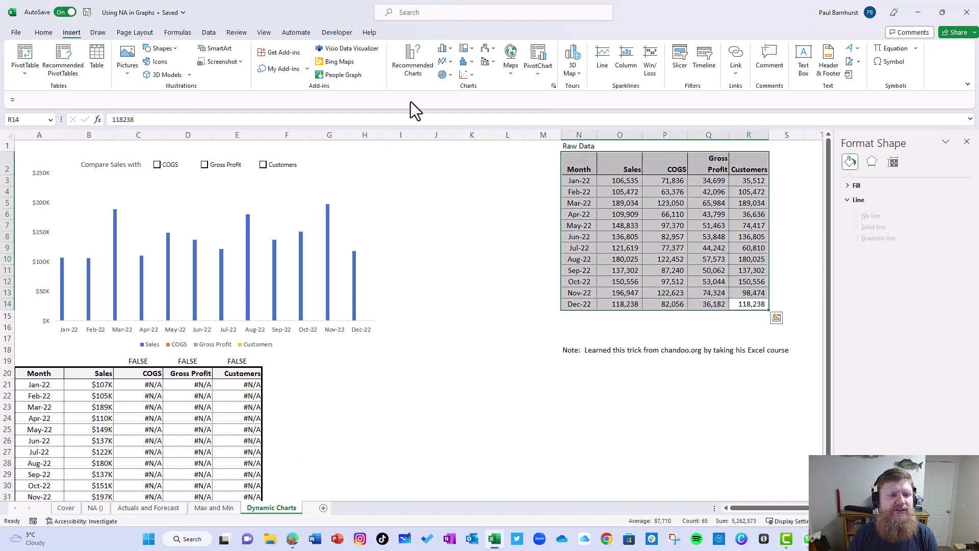
{"action": "left_click", "coordinate": [443, 49]}
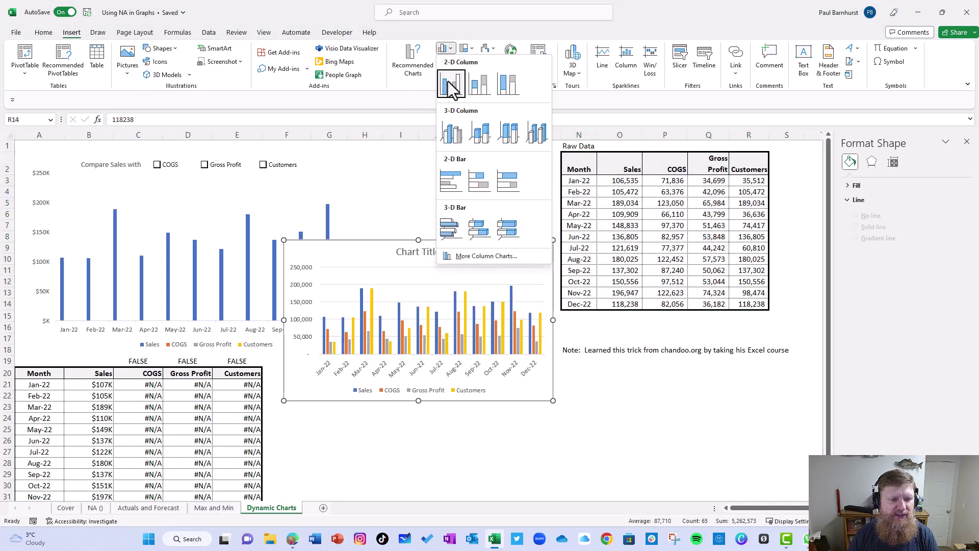
{"action": "left_click", "coordinate": [450, 86]}
{"action": "left_click_drag", "start_coordinate": [448, 247], "coordinate": [652, 402]}
{"action": "right_click", "coordinate": [605, 457]}
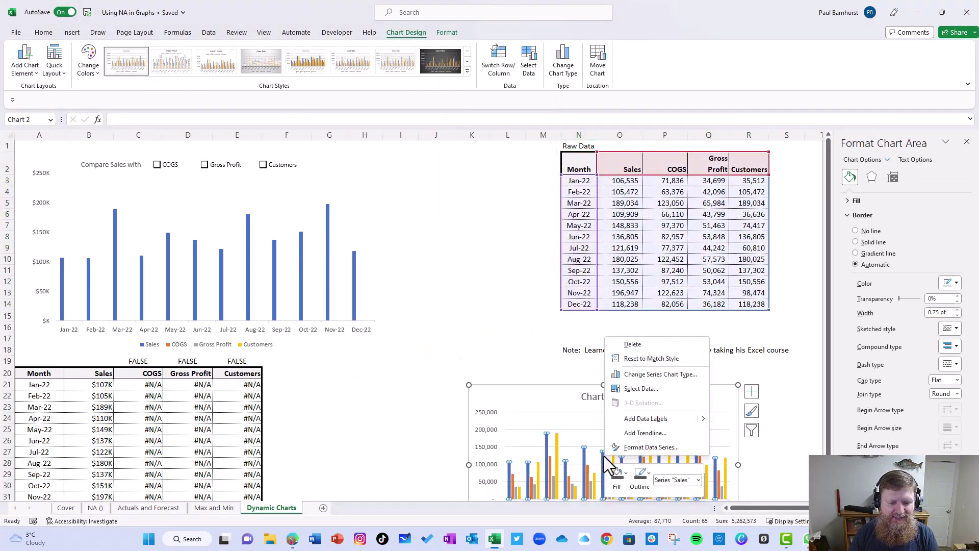
{"action": "left_click", "coordinate": [641, 389]}
{"action": "left_click", "coordinate": [342, 262]}
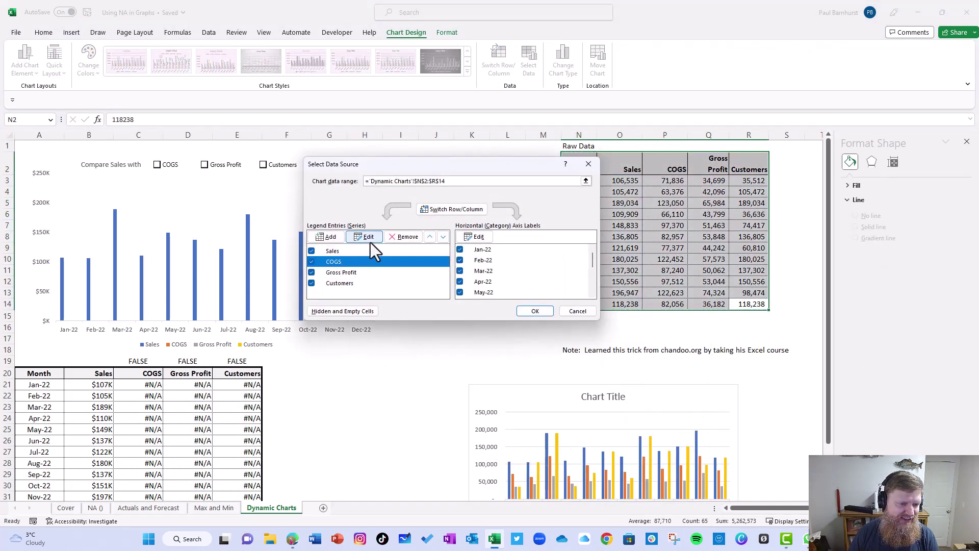
{"action": "left_click", "coordinate": [406, 237]}
{"action": "left_click", "coordinate": [356, 272]}
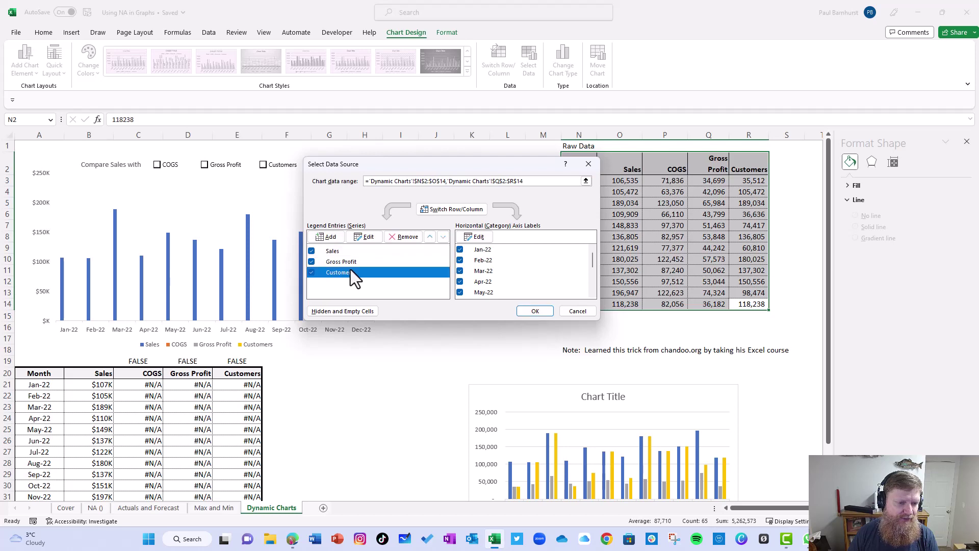
{"action": "left_click", "coordinate": [406, 237]}
{"action": "left_click", "coordinate": [575, 312]}
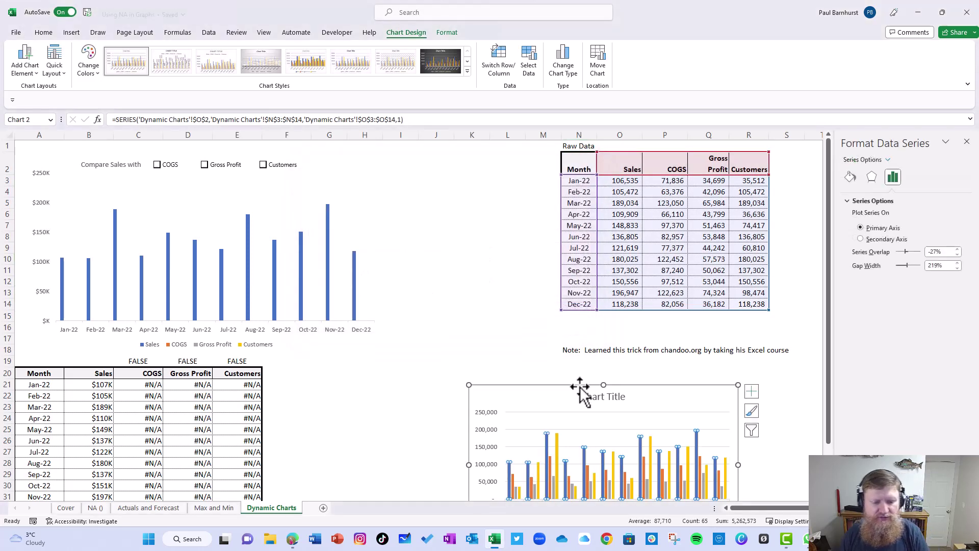
{"action": "left_click", "coordinate": [580, 389]}
{"action": "key", "text": "Delete"}
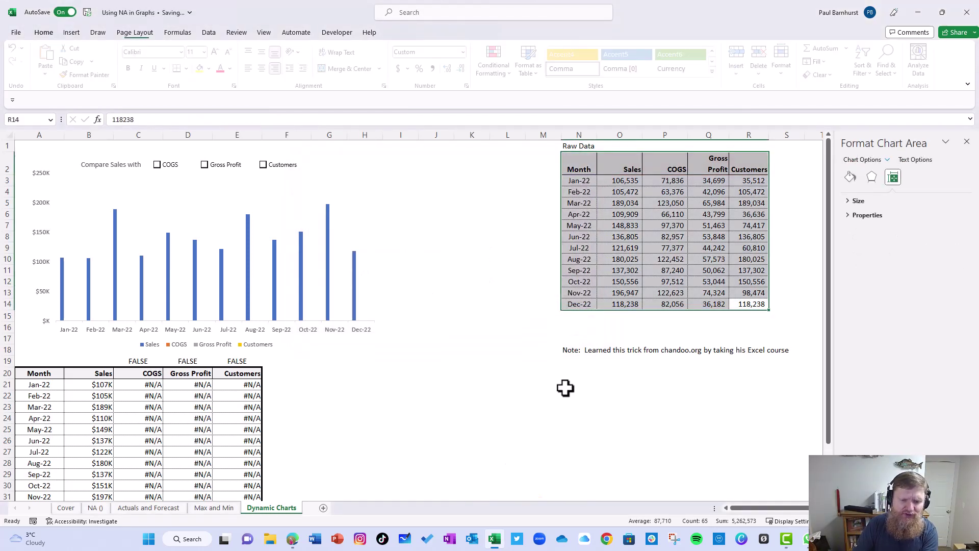
{"action": "left_click", "coordinate": [414, 285]}
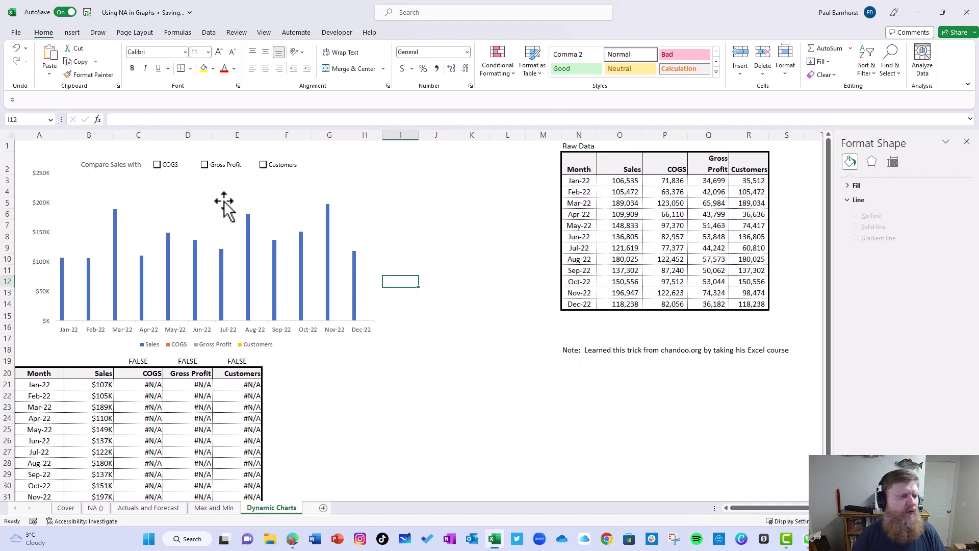
- Tick COGS to show its bars and draw a new Check Box 10 beside the chart
{"action": "left_click", "coordinate": [171, 168]}
{"action": "left_click", "coordinate": [338, 32]}
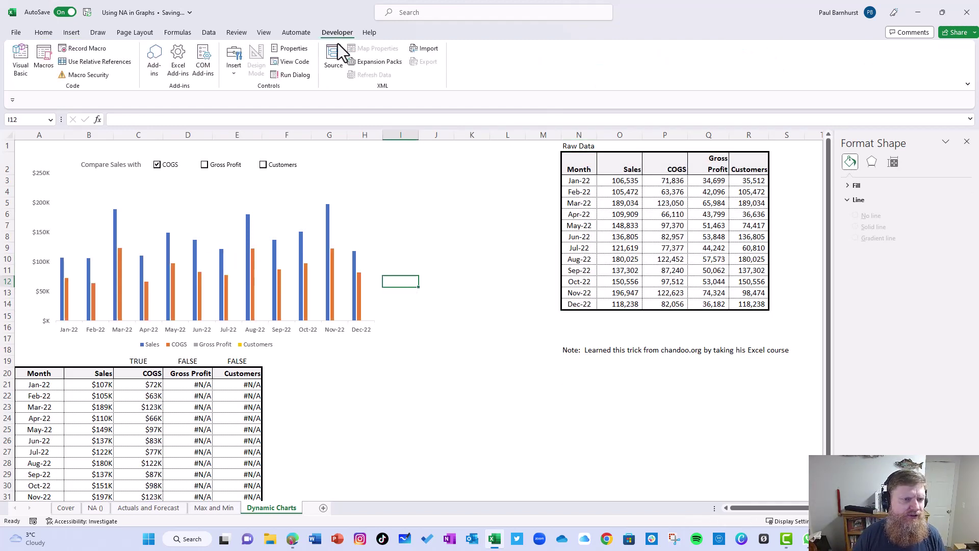
{"action": "left_click", "coordinate": [71, 33]}
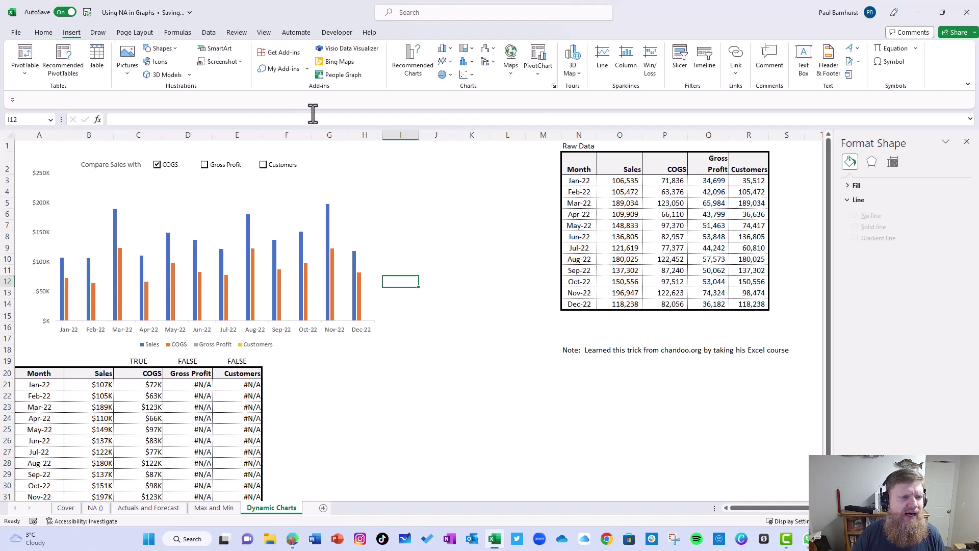
{"action": "left_click", "coordinate": [337, 34]}
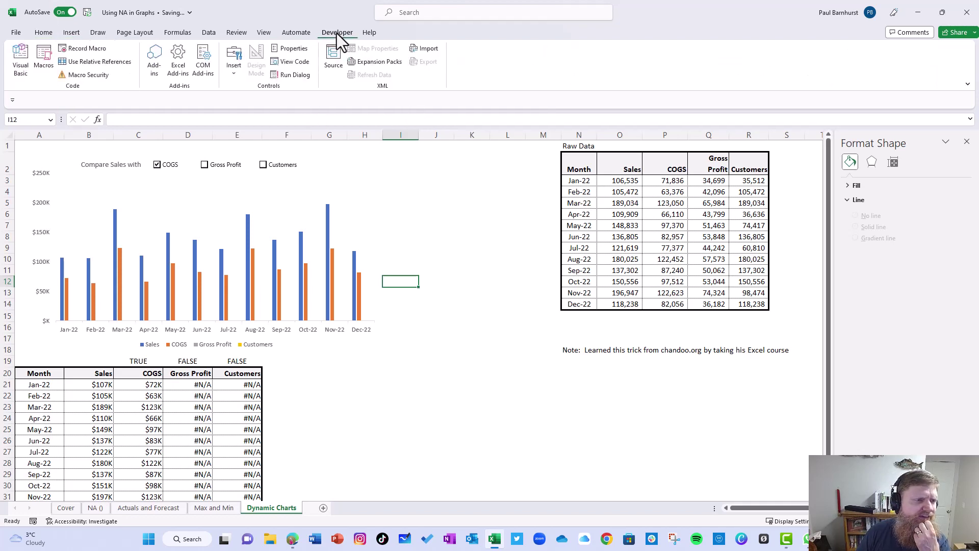
{"action": "left_click", "coordinate": [236, 76]}
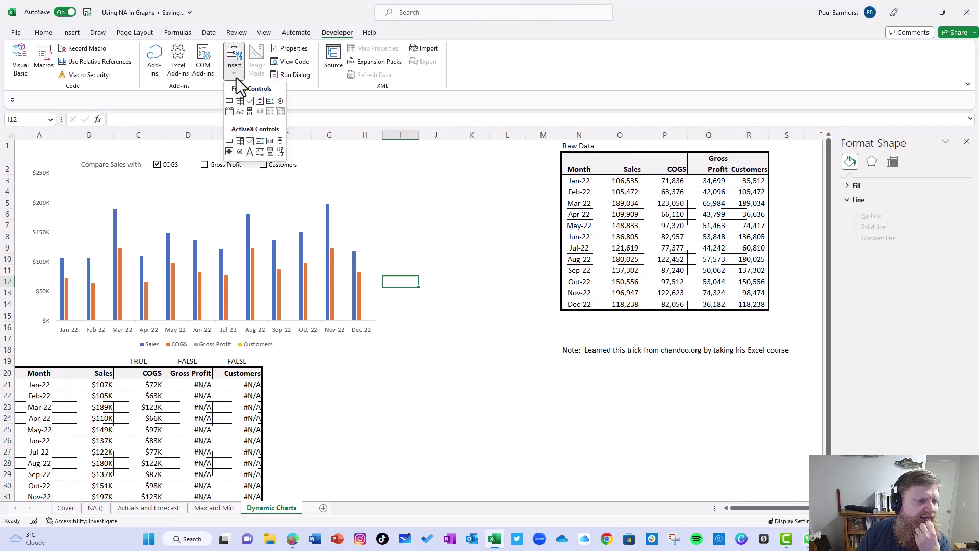
{"action": "left_click", "coordinate": [250, 102]}
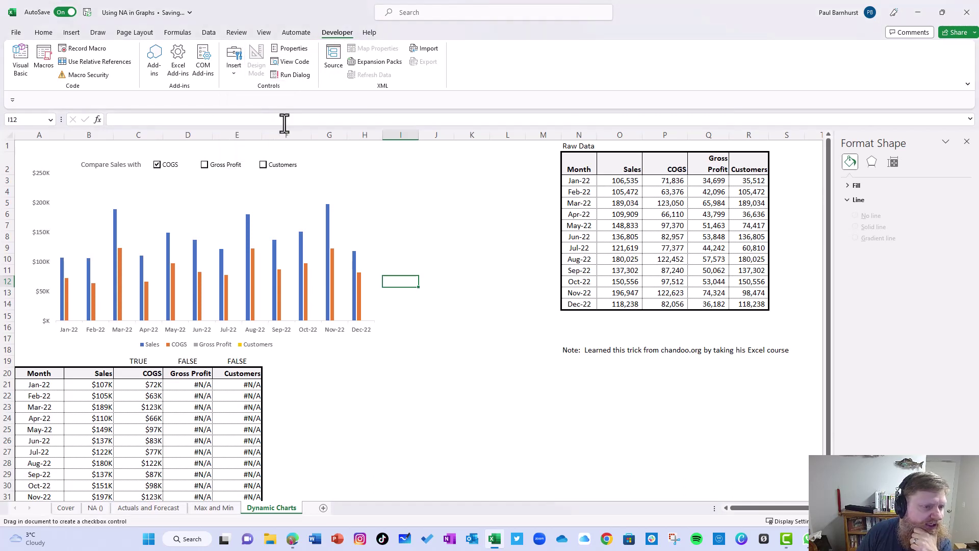
{"action": "left_click_drag", "start_coordinate": [383, 181], "coordinate": [424, 219]}
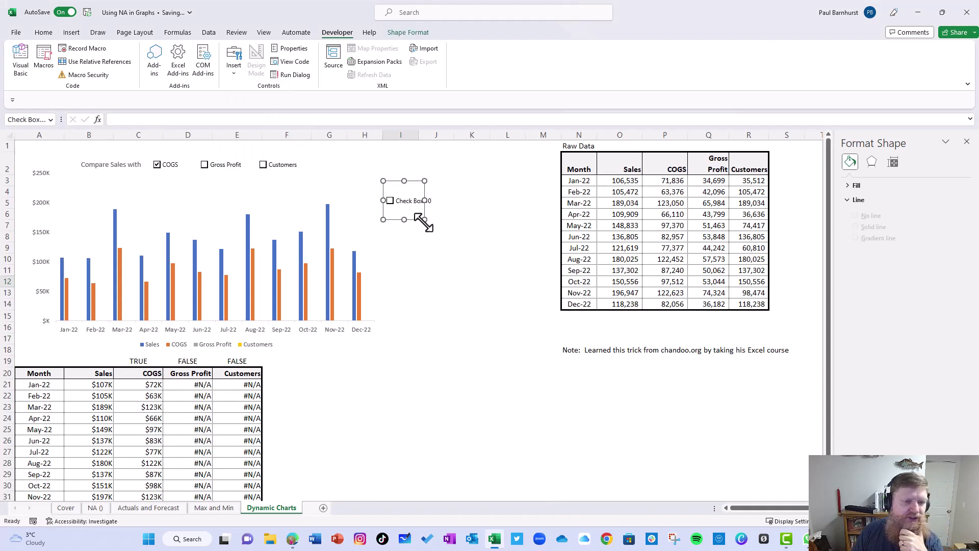
{"action": "left_click", "coordinate": [426, 236]}
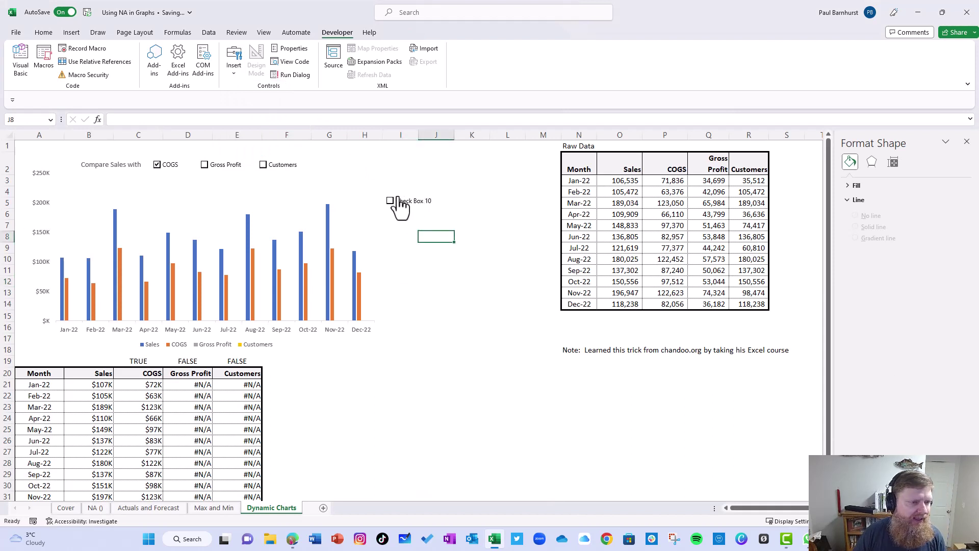
- Untick COGS and review its checkbox control settings, leaving the value unchecked
{"action": "left_click", "coordinate": [167, 168]}
{"action": "right_click", "coordinate": [169, 164]}
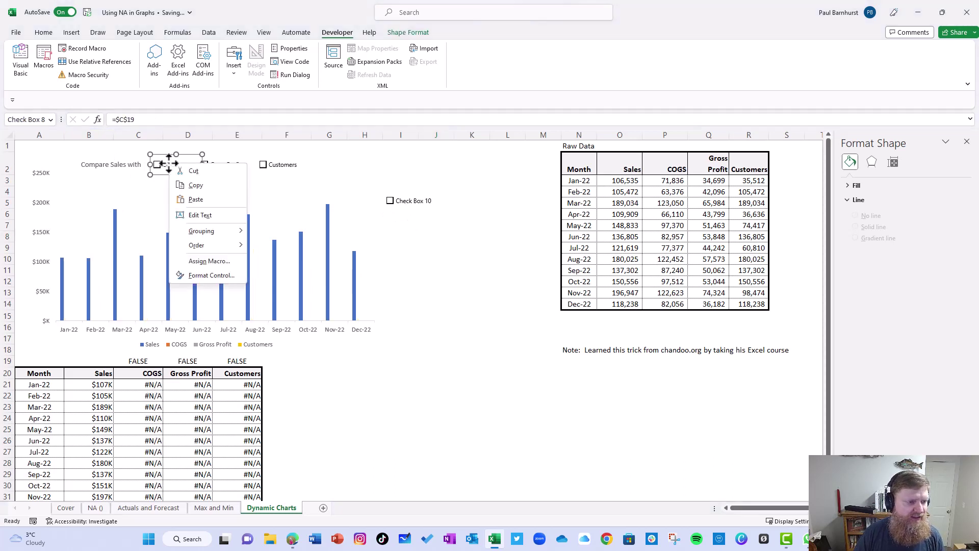
{"action": "left_click", "coordinate": [219, 274]}
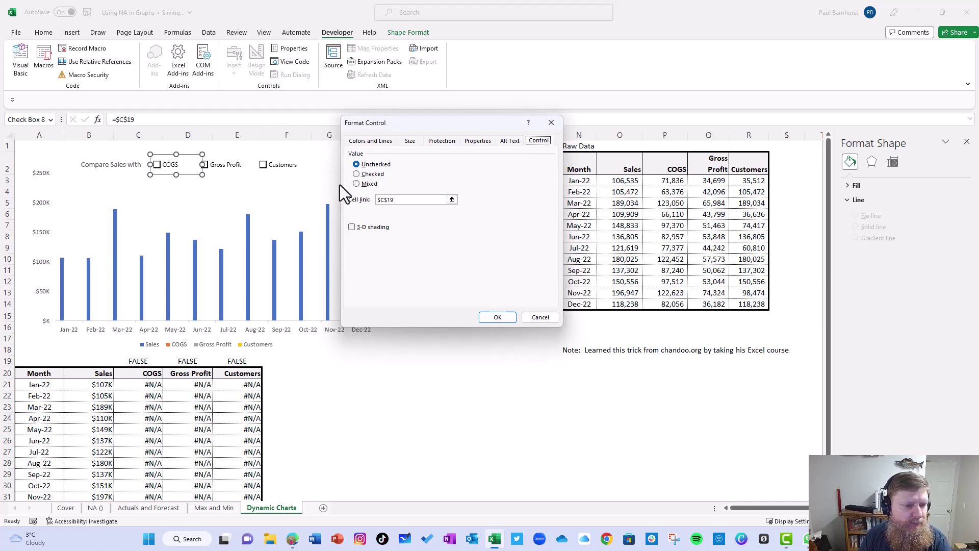
{"action": "left_click", "coordinate": [357, 175]}
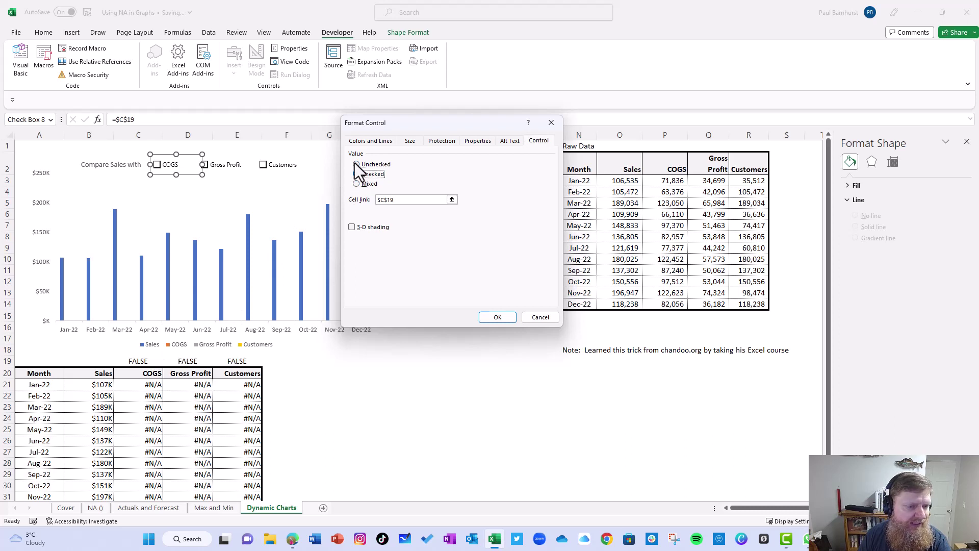
{"action": "left_click", "coordinate": [355, 164]}
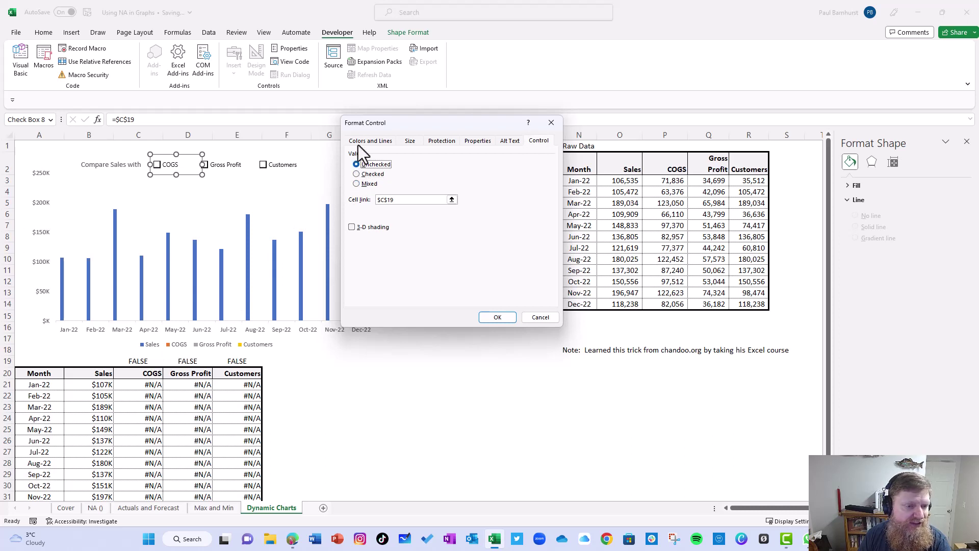
{"action": "left_click", "coordinate": [498, 317]}
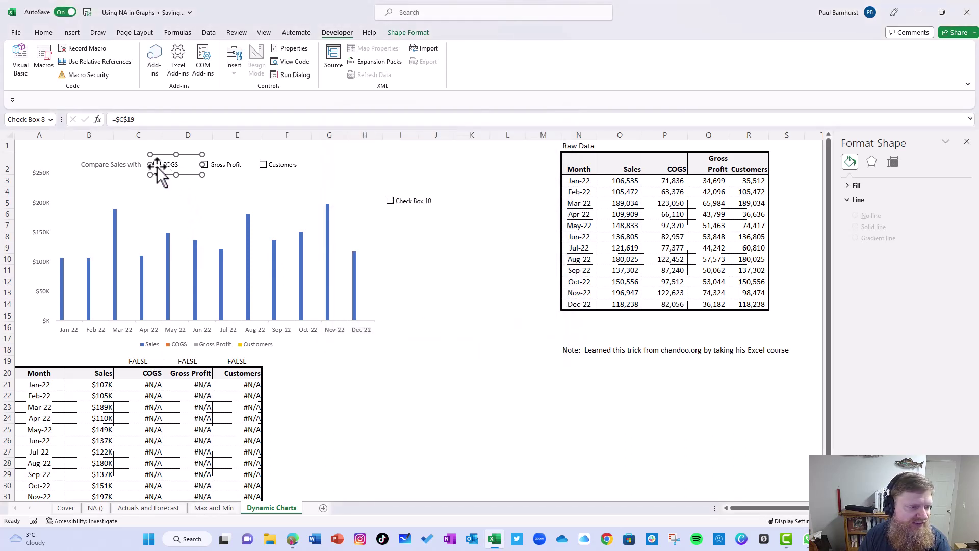
- Re-tick COGS and give its linked cell C19 a yellow fill
{"action": "left_click", "coordinate": [216, 220]}
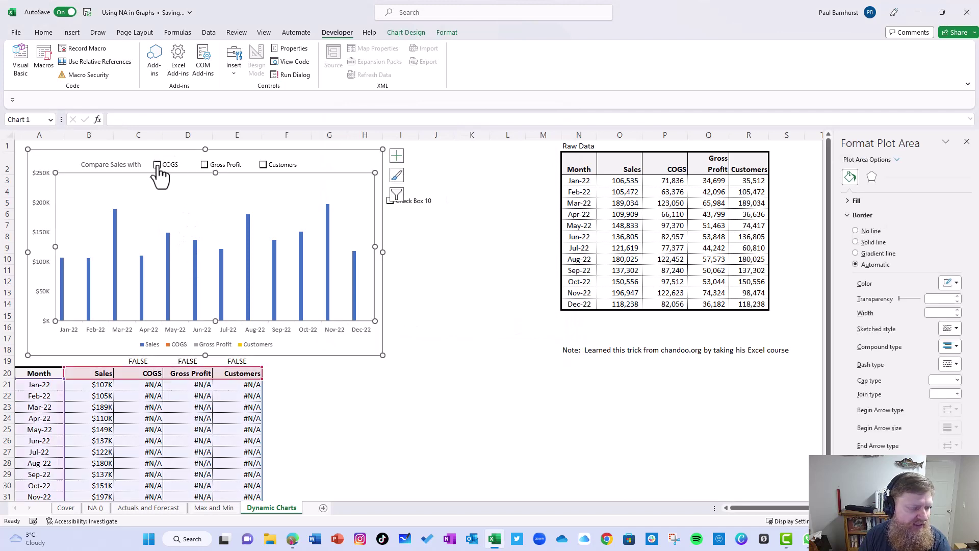
{"action": "left_click", "coordinate": [159, 171]}
{"action": "left_click", "coordinate": [148, 361]}
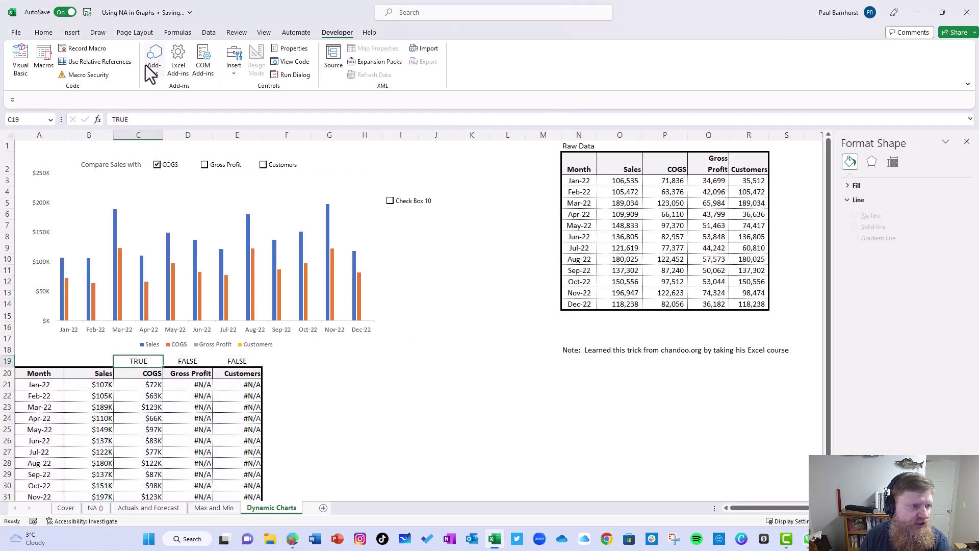
{"action": "left_click", "coordinate": [43, 32]}
{"action": "left_click", "coordinate": [202, 70]}
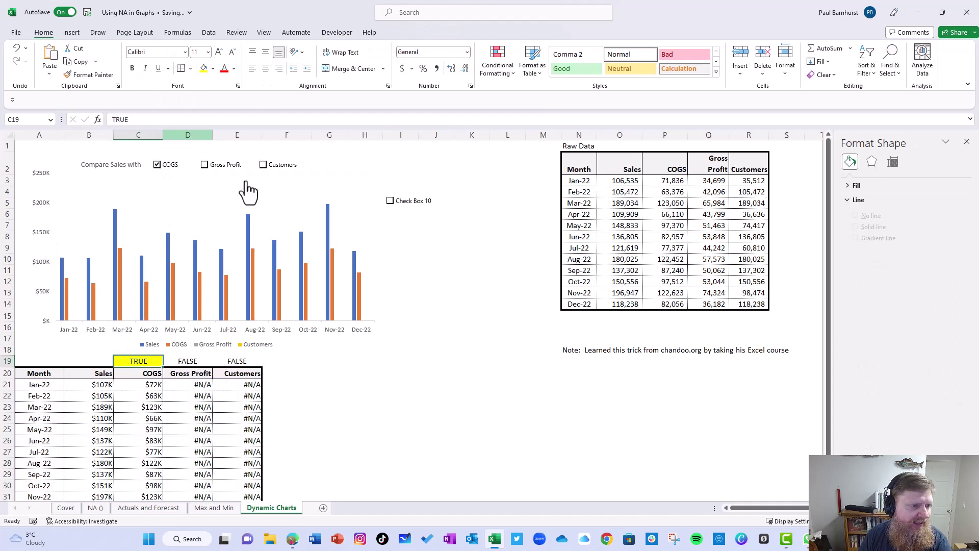
{"action": "left_click", "coordinate": [474, 361]}
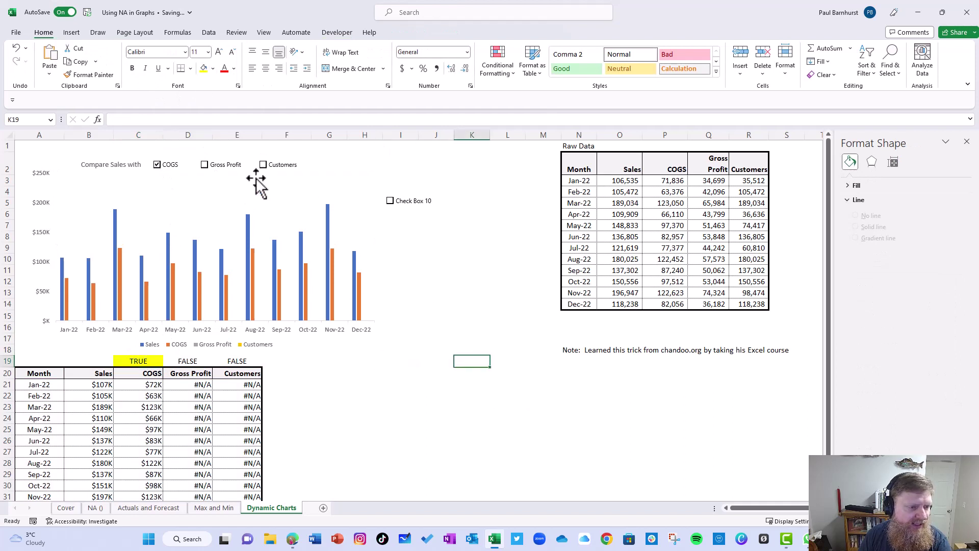
- Link the spare Check Box 10 to cell $F$19 through Format Control
{"action": "right_click", "coordinate": [405, 201]}
{"action": "left_click", "coordinate": [383, 262]}
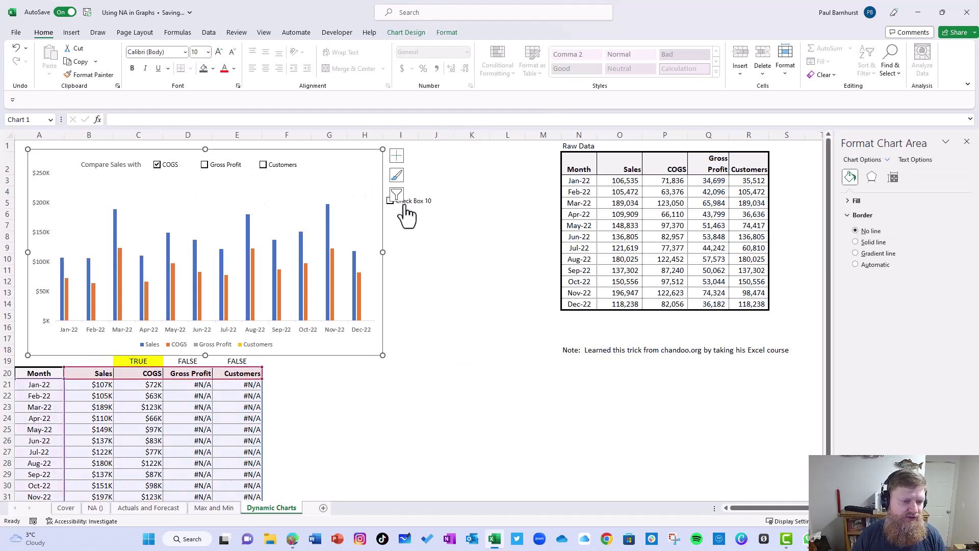
{"action": "right_click", "coordinate": [414, 204]}
{"action": "left_click", "coordinate": [455, 316]}
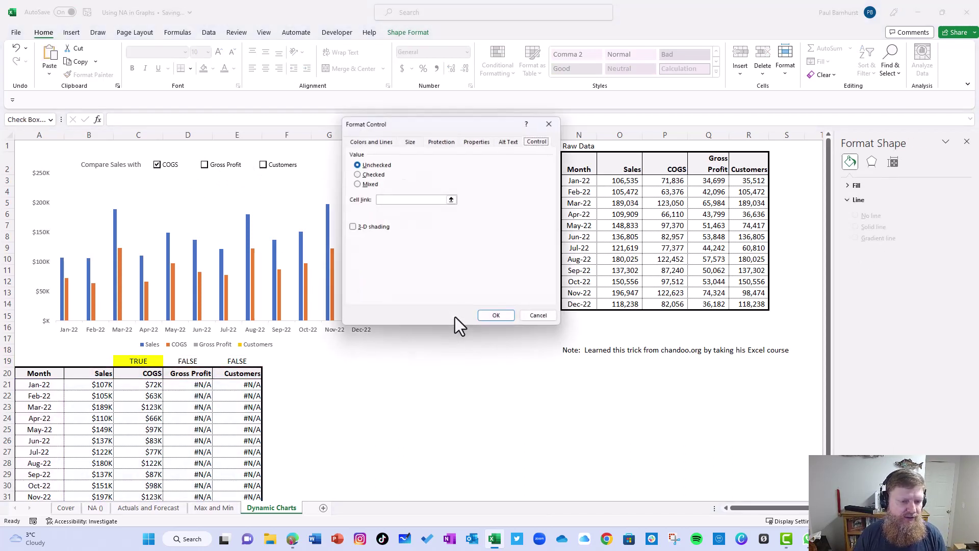
{"action": "left_click", "coordinate": [451, 199]}
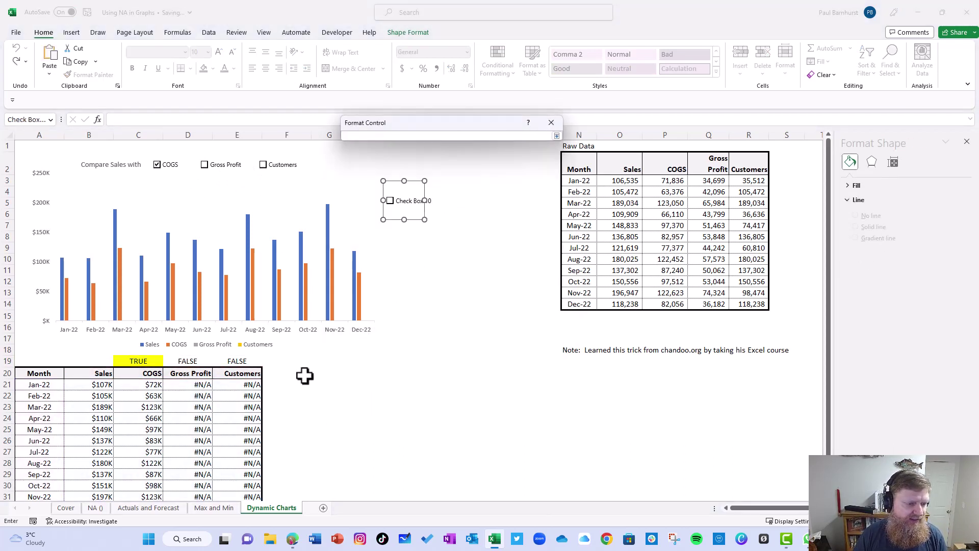
{"action": "left_click", "coordinate": [286, 361]}
{"action": "left_click", "coordinate": [555, 136]}
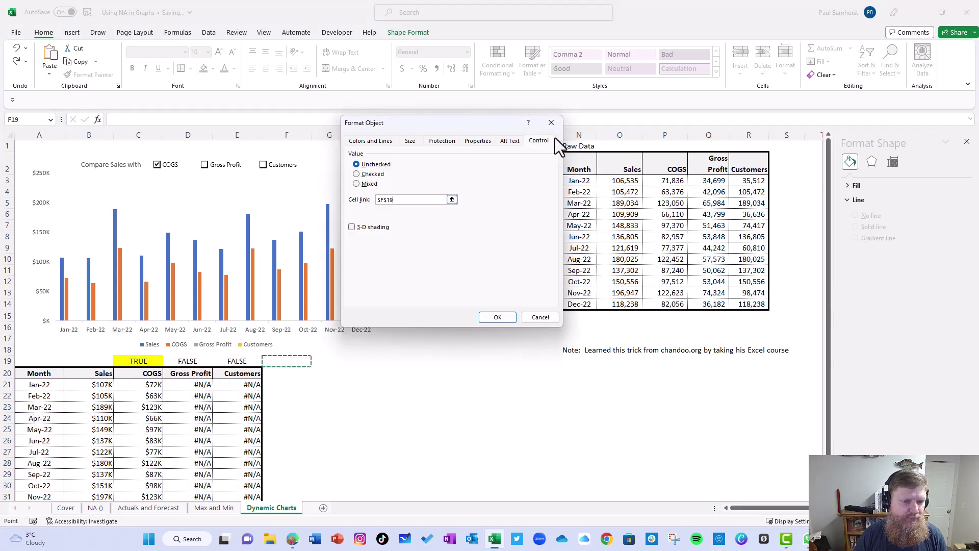
{"action": "left_click", "coordinate": [497, 317]}
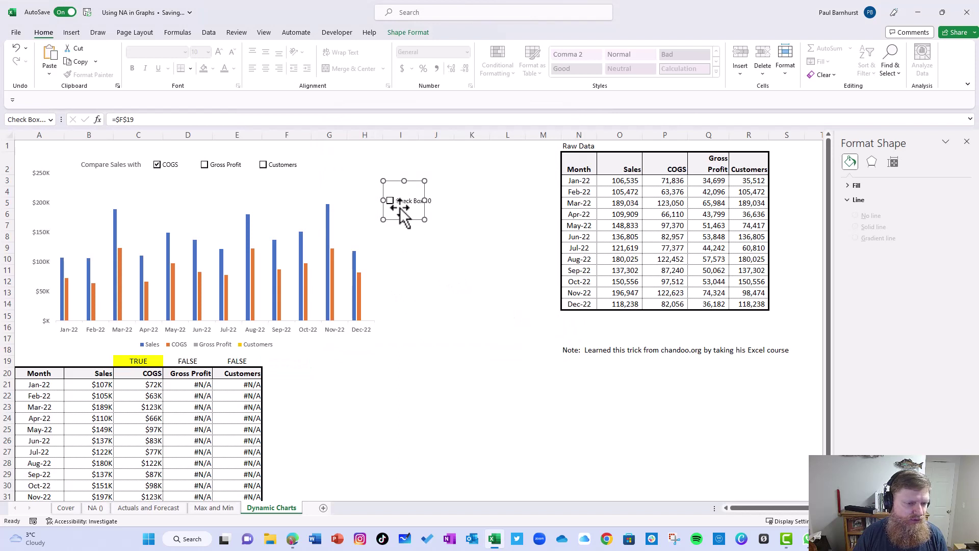
- Test Check Box 10 by ticking and unticking it, leaving F19 reading FALSE
{"action": "left_click", "coordinate": [456, 206]}
{"action": "left_click", "coordinate": [390, 201]}
{"action": "left_click", "coordinate": [390, 201]}
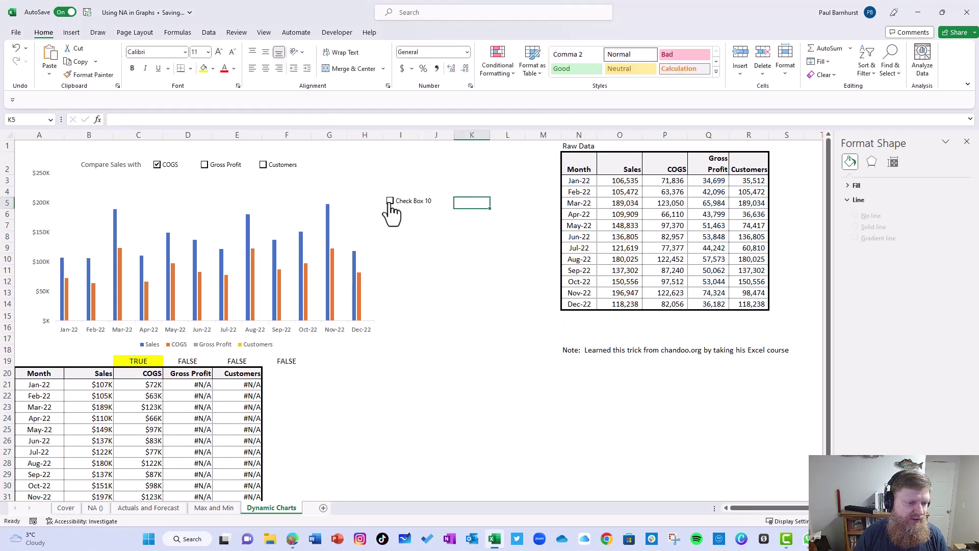
{"action": "left_click", "coordinate": [415, 234]}
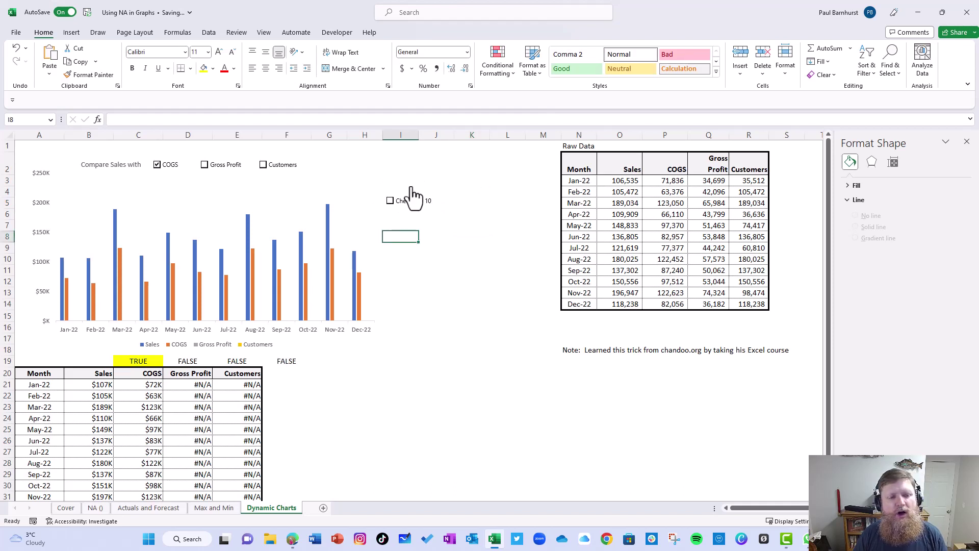
{"action": "left_click", "coordinate": [438, 183]}
{"action": "key", "text": "Down"}
{"action": "key", "text": "Down"}
{"action": "key", "text": "Left"}
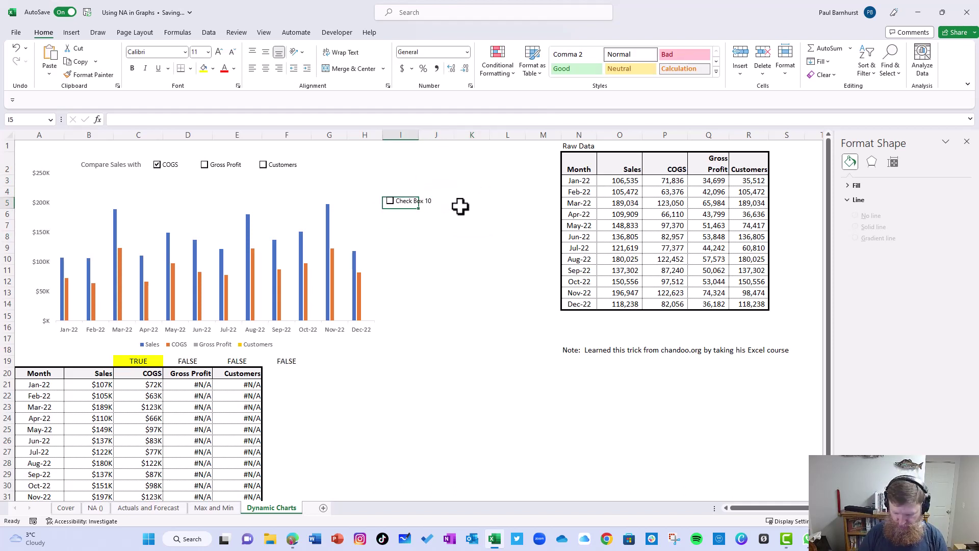
{"action": "left_click", "coordinate": [434, 192]}
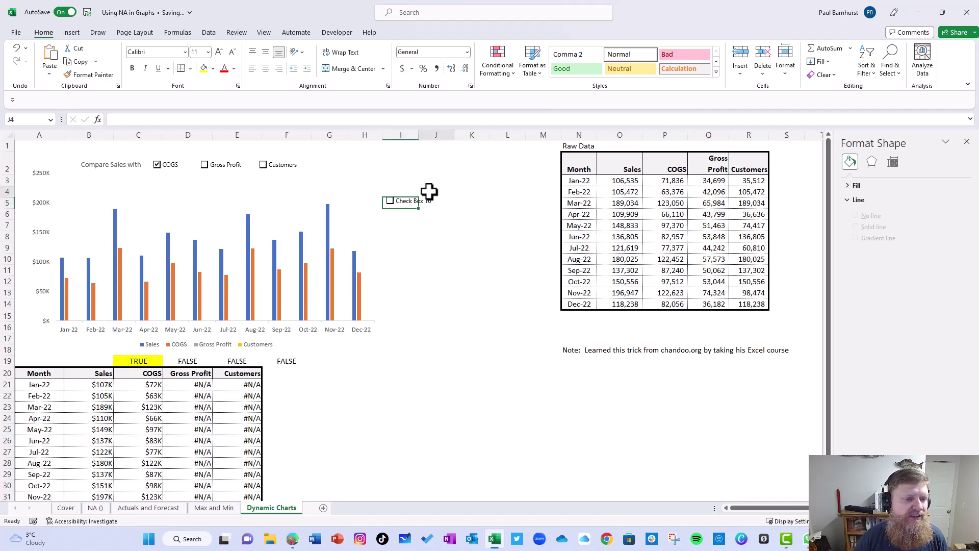
- Toggle Check Box 10 a few more times, then cut it from the sheet
{"action": "left_click", "coordinate": [390, 201]}
{"action": "left_click", "coordinate": [394, 202]}
{"action": "left_click", "coordinate": [405, 204]}
{"action": "left_click", "coordinate": [411, 204]}
{"action": "right_click", "coordinate": [411, 202]}
{"action": "left_click", "coordinate": [434, 209]}
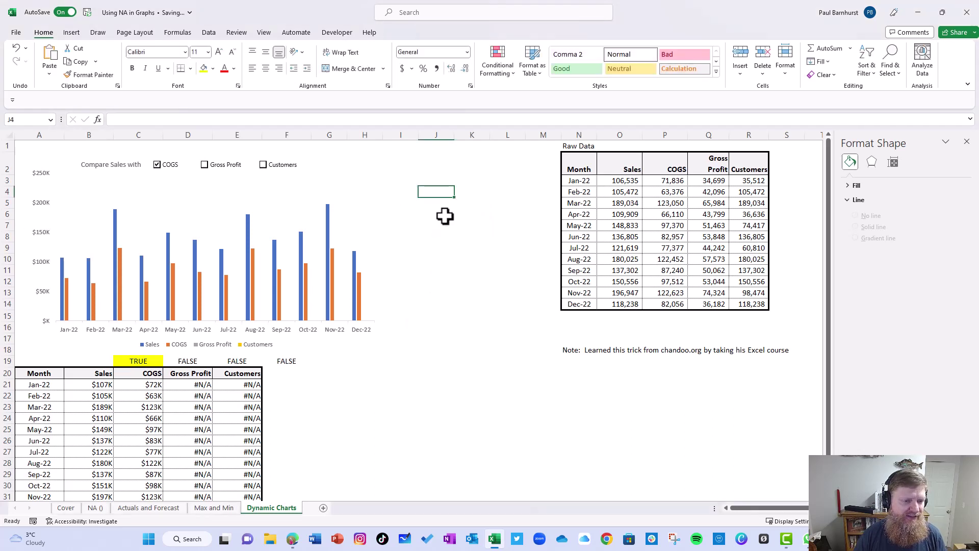
- Tick Gross Profit and Customers to add their bars, then untick Customers
{"action": "left_click", "coordinate": [150, 361]}
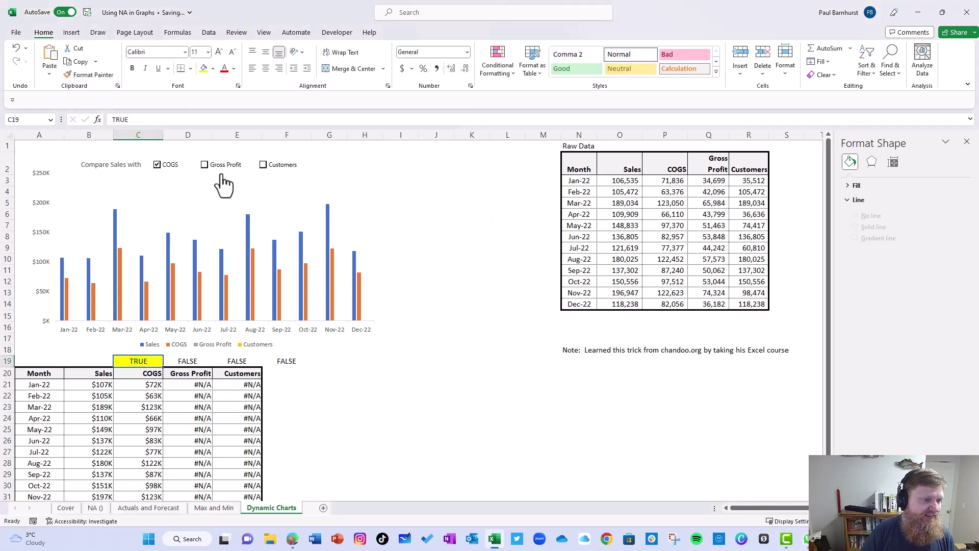
{"action": "left_click", "coordinate": [205, 165]}
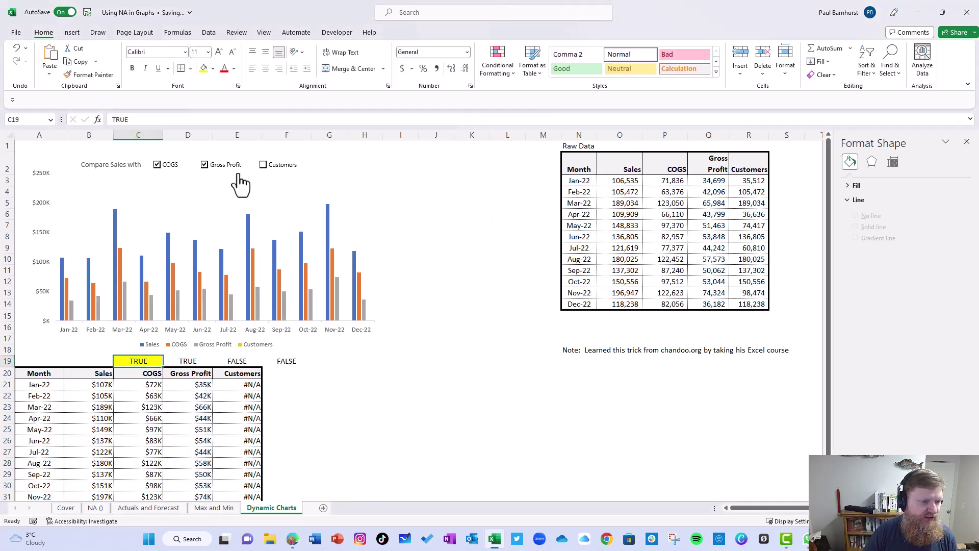
{"action": "left_click", "coordinate": [263, 170]}
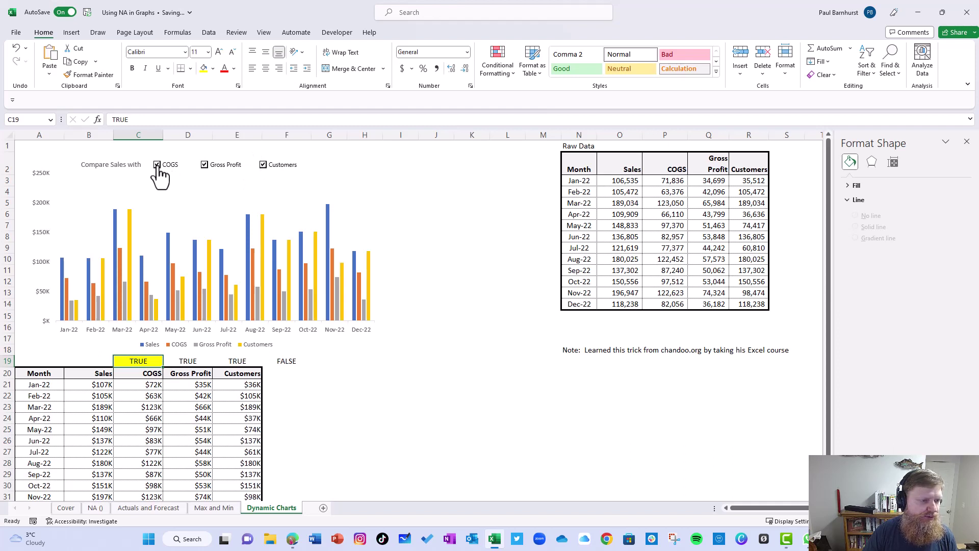
{"action": "left_click", "coordinate": [164, 168]}
{"action": "left_click", "coordinate": [165, 168]}
{"action": "left_click", "coordinate": [263, 166]}
- Inspect the C21 formula =IF(C$19,P3,NA()) and untick COGS
{"action": "left_click", "coordinate": [153, 383]}
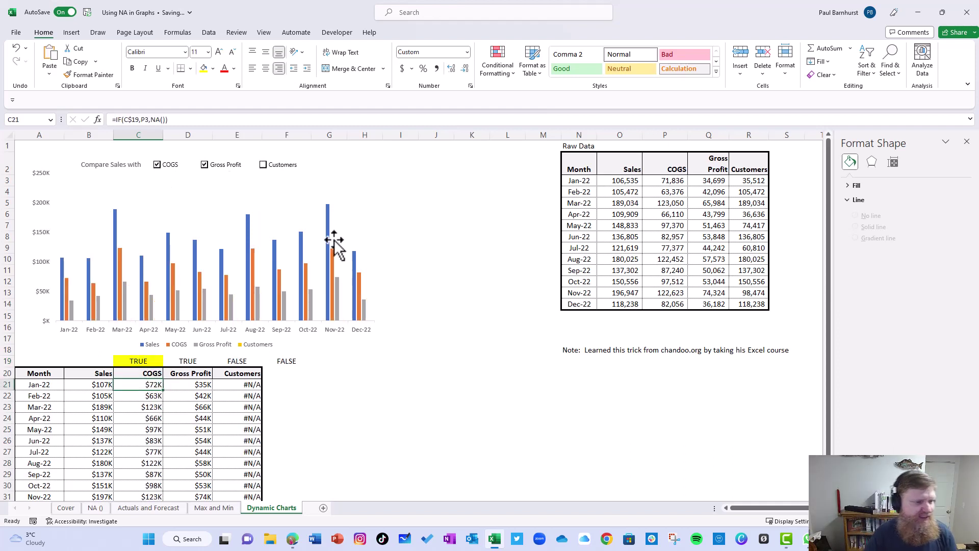
{"action": "left_click", "coordinate": [143, 118]}
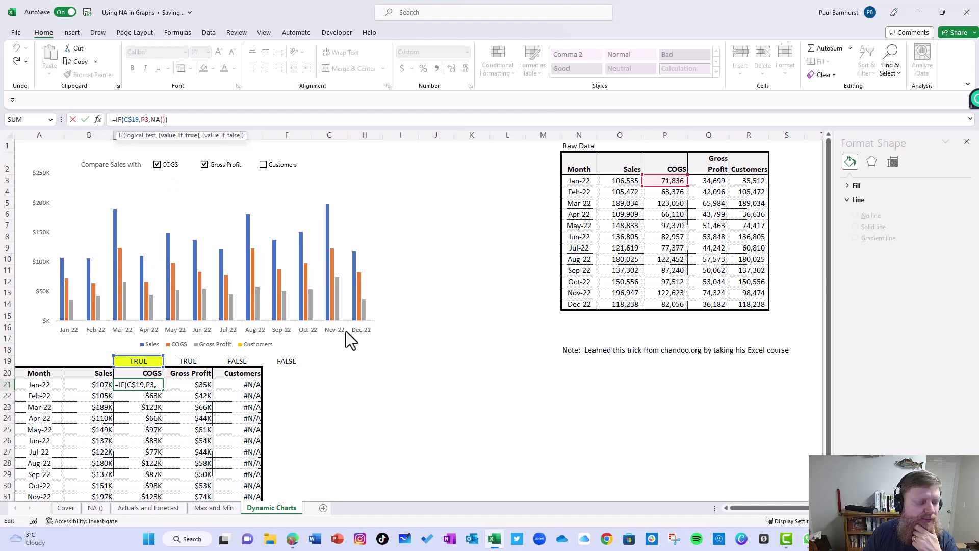
{"action": "left_click", "coordinate": [136, 386]}
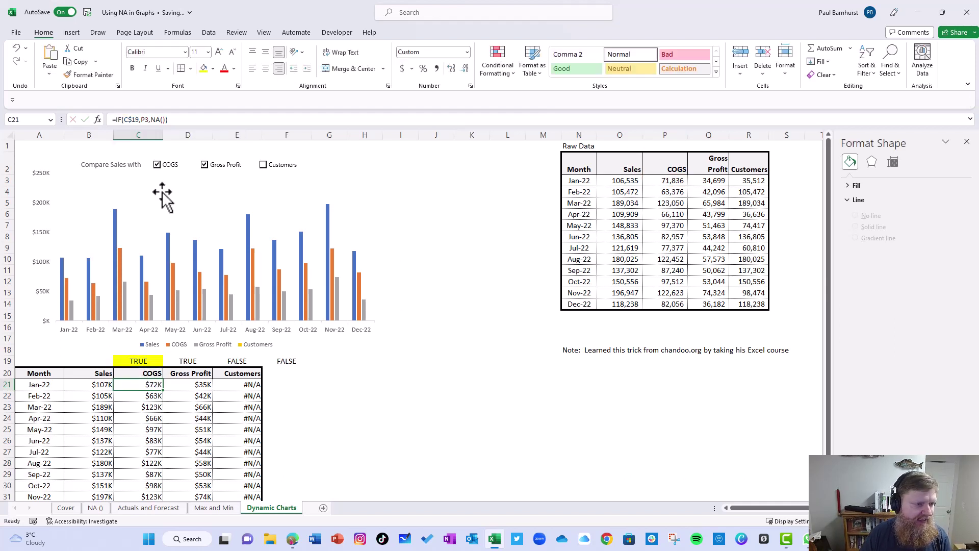
{"action": "left_click", "coordinate": [157, 164]}
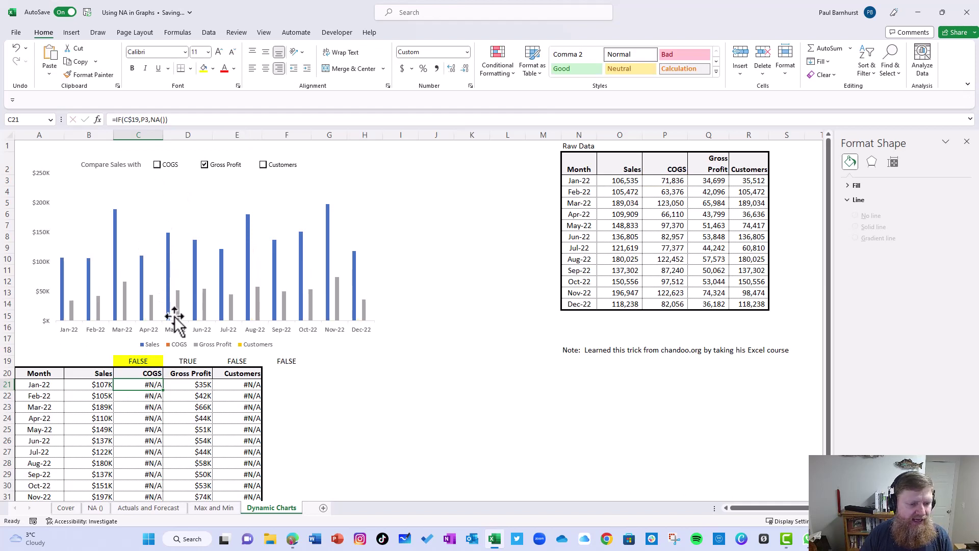
- Inspect D21's formula, untick Gross Profit, and toggle Customers on and off
{"action": "left_click", "coordinate": [199, 386]}
{"action": "left_click", "coordinate": [205, 165]}
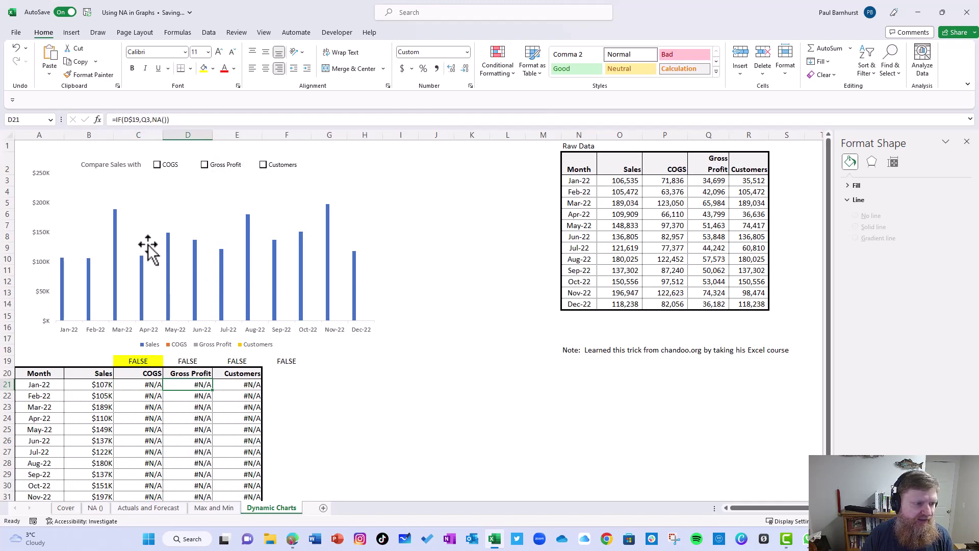
{"action": "left_click", "coordinate": [142, 121]}
{"action": "key", "text": "Escape"}
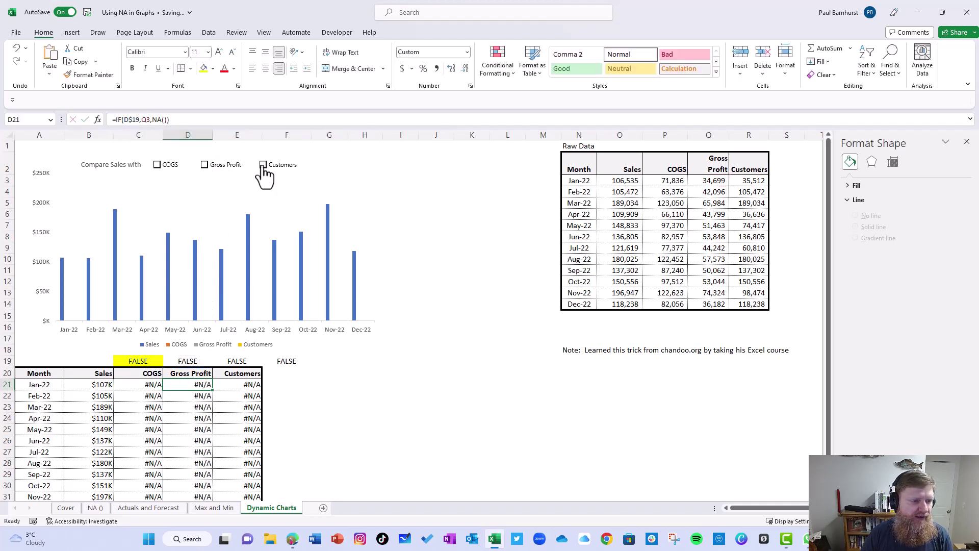
{"action": "left_click", "coordinate": [264, 164]}
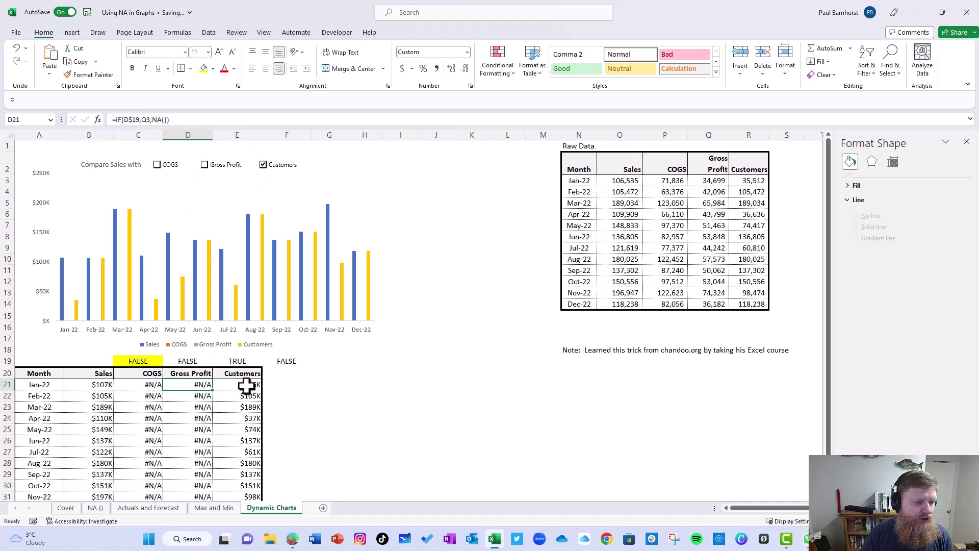
{"action": "left_click", "coordinate": [264, 164]}
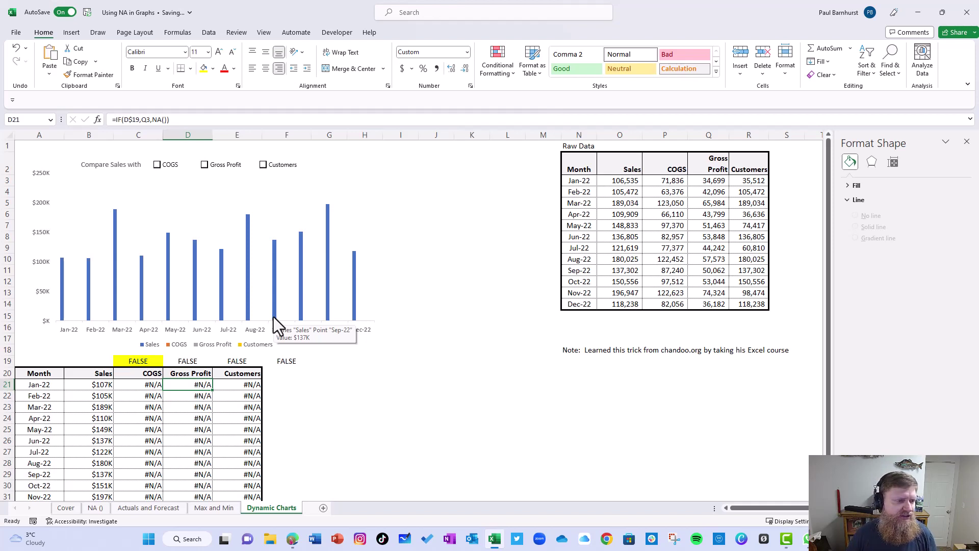
{"action": "left_click", "coordinate": [136, 385]}
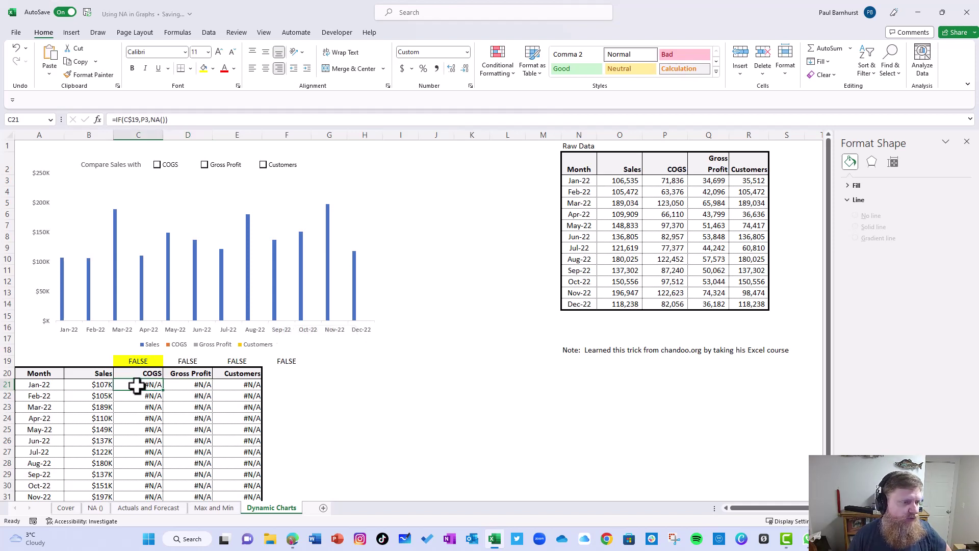
- Review C21's =IF(C$19,P3,NA()) formula, then tick COGS so C19 reads TRUE
{"action": "left_click", "coordinate": [135, 119]}
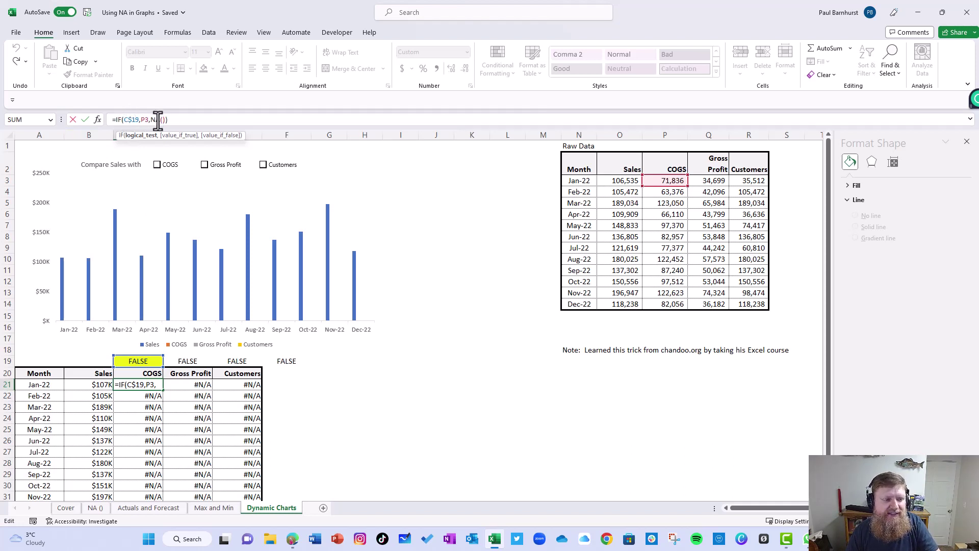
{"action": "key", "text": "ctrl+Return"}
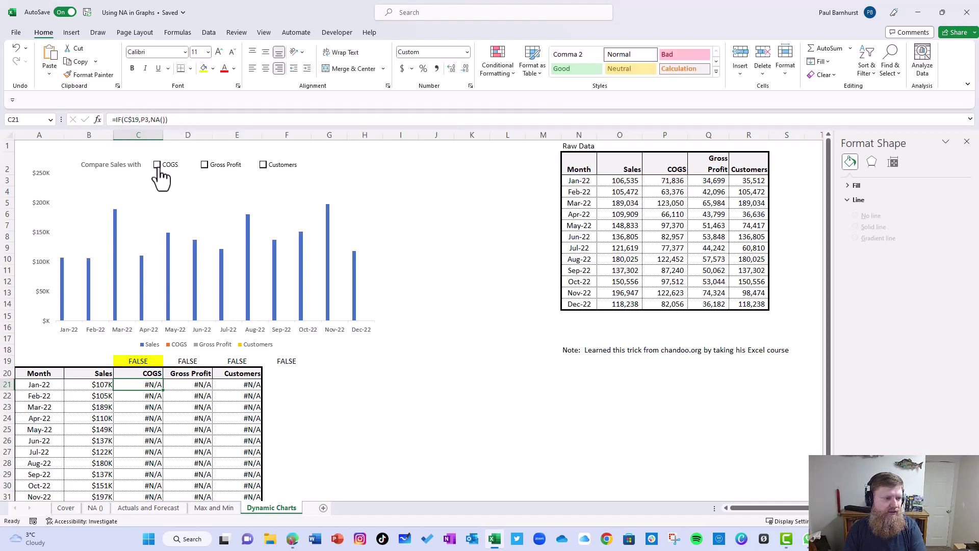
{"action": "left_click", "coordinate": [157, 166]}
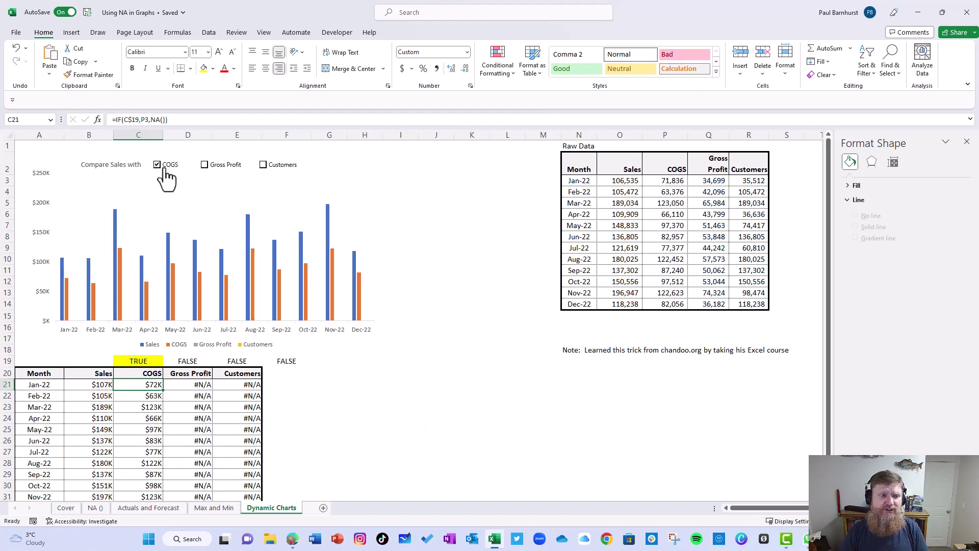
- Go via Max and Min to the Actuals and Forecast sheet and close the Format Shape pane
{"action": "left_click", "coordinate": [214, 508]}
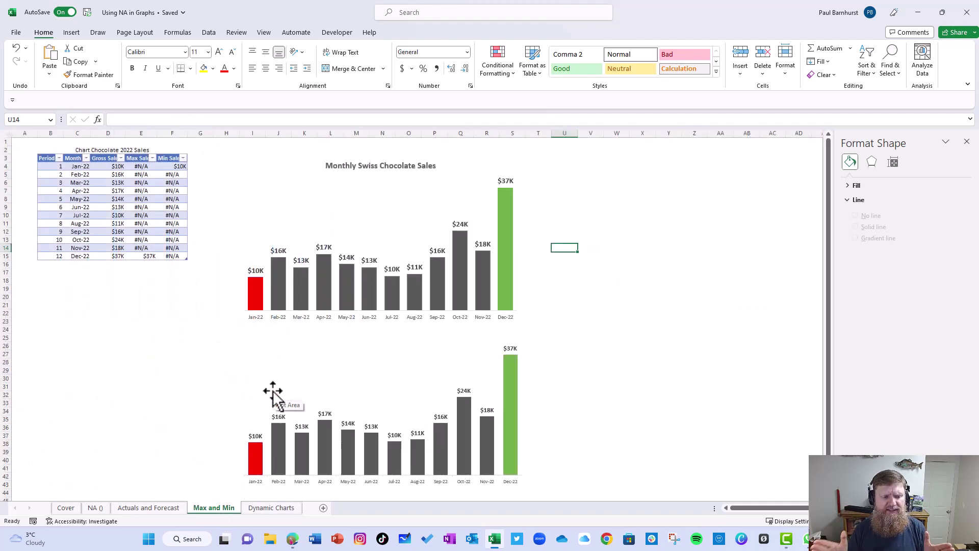
{"action": "left_click", "coordinate": [162, 510]}
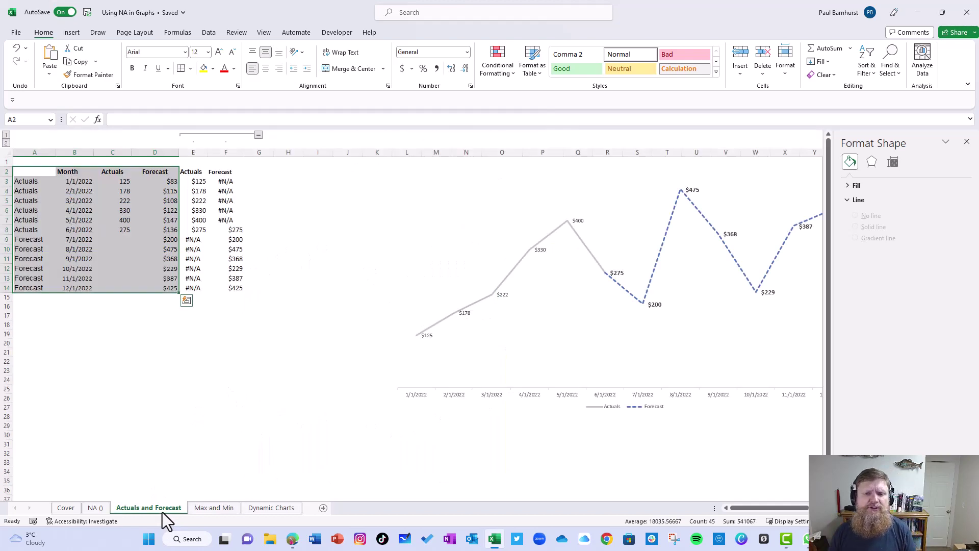
{"action": "left_click", "coordinate": [966, 143]}
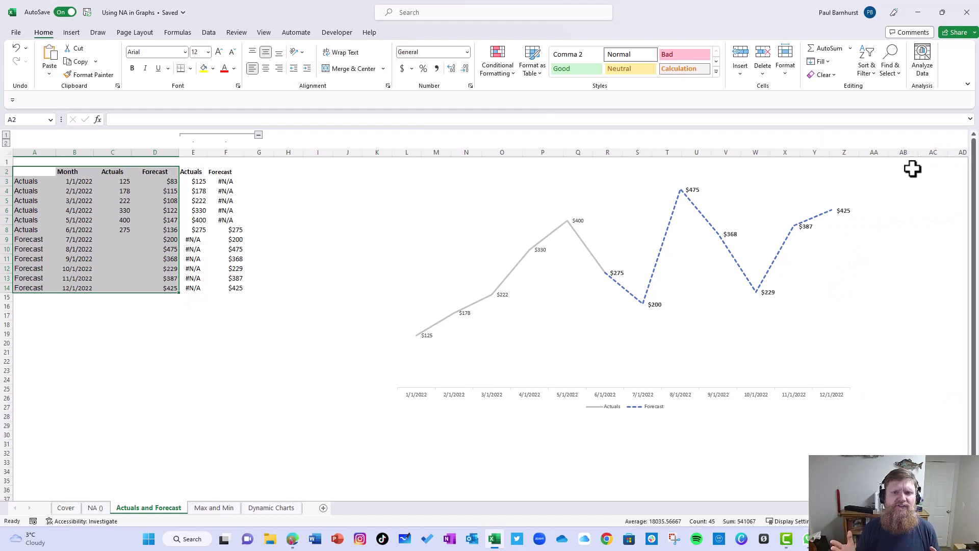